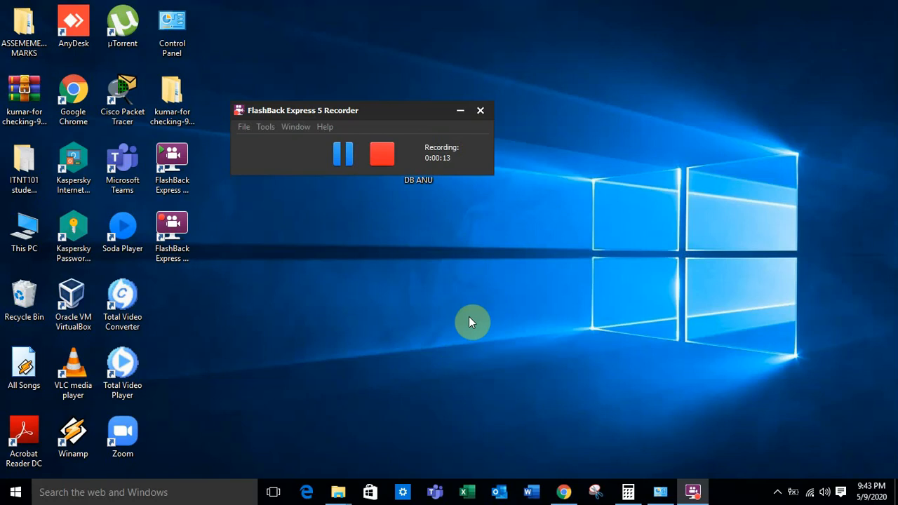
Switch to Chrome and open the ITSE102 Introduction to Operating Systems Section 3 course from the e-learning dashboard.
left_click(460, 114)
left_click(564, 493)
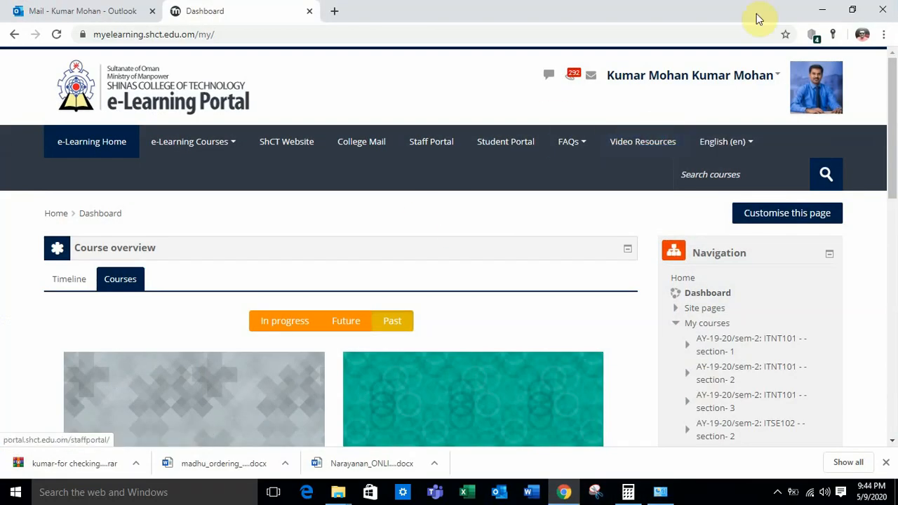
scroll(641, 145, "down", 7)
scroll(468, 253, "down", 3)
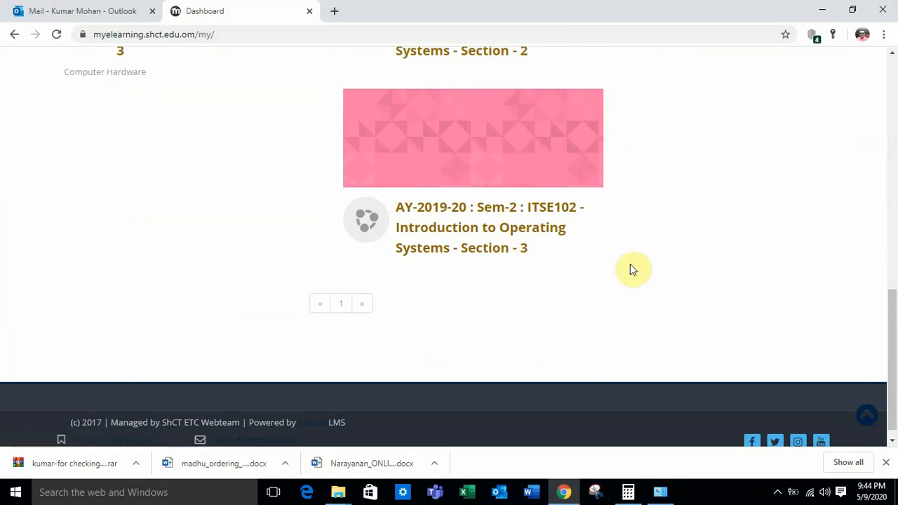
left_click(477, 226)
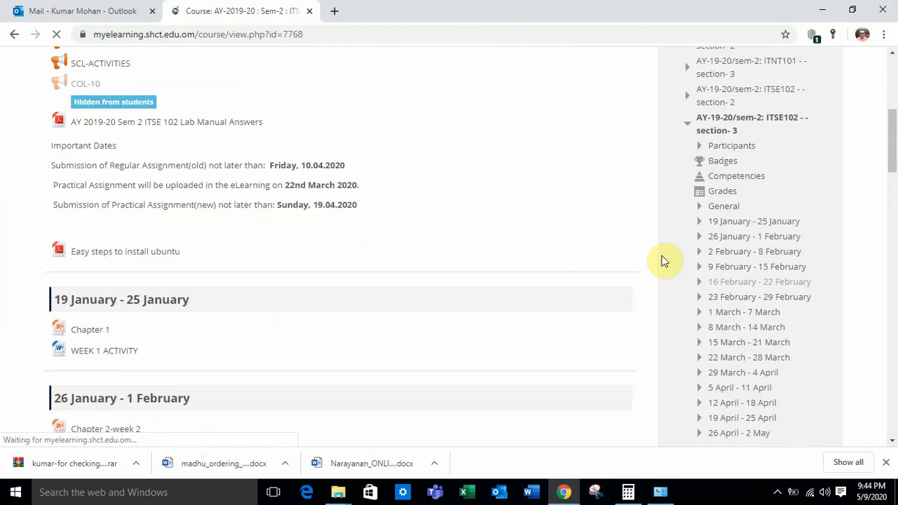
Open the Groups page from the course's user administration.
scroll(757, 276, "down", 15)
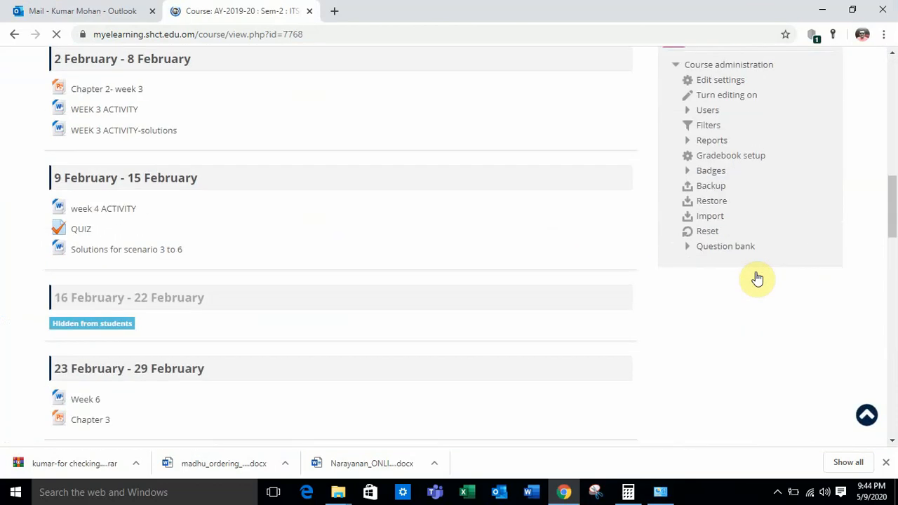
scroll(758, 276, "up", 3)
scroll(758, 280, "down", 2)
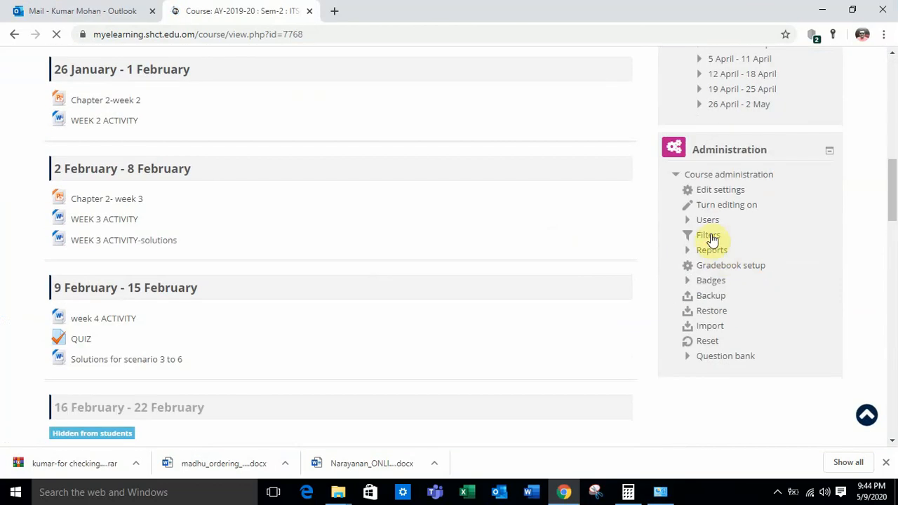
left_click(707, 220)
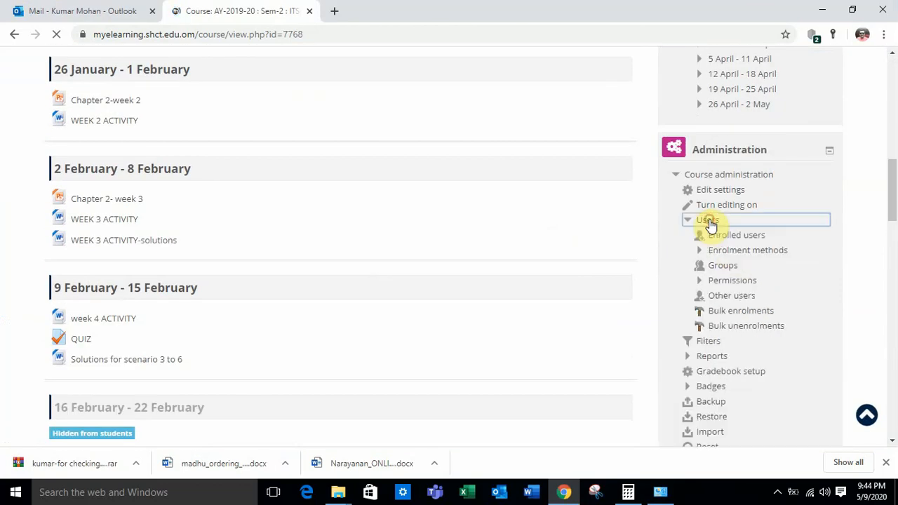
left_click(730, 269)
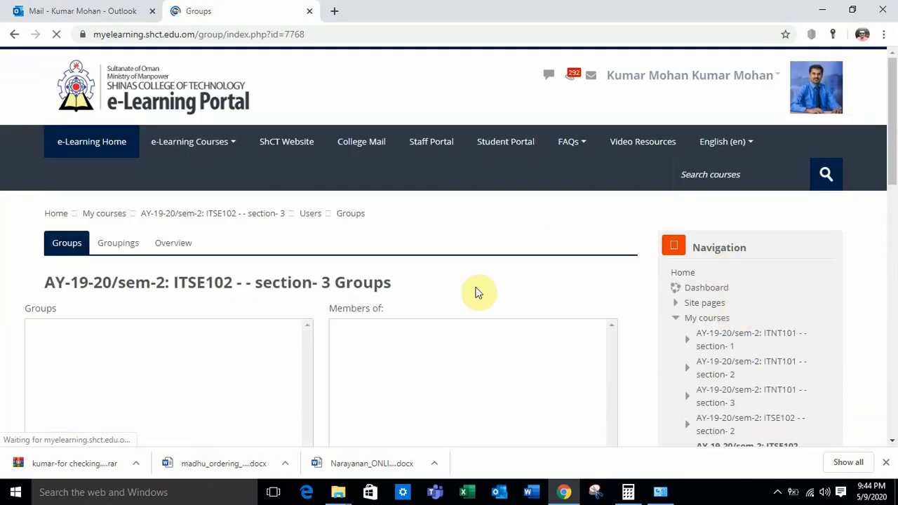
Open the form for auto-creating groups in the ITSE102 section 3 course.
scroll(155, 295, "down", 4)
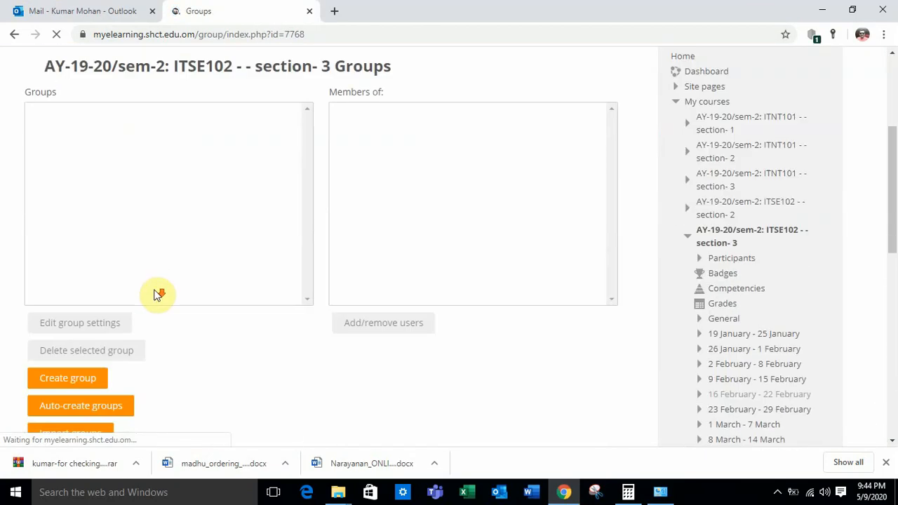
scroll(156, 296, "up", 3)
scroll(156, 296, "down", 4)
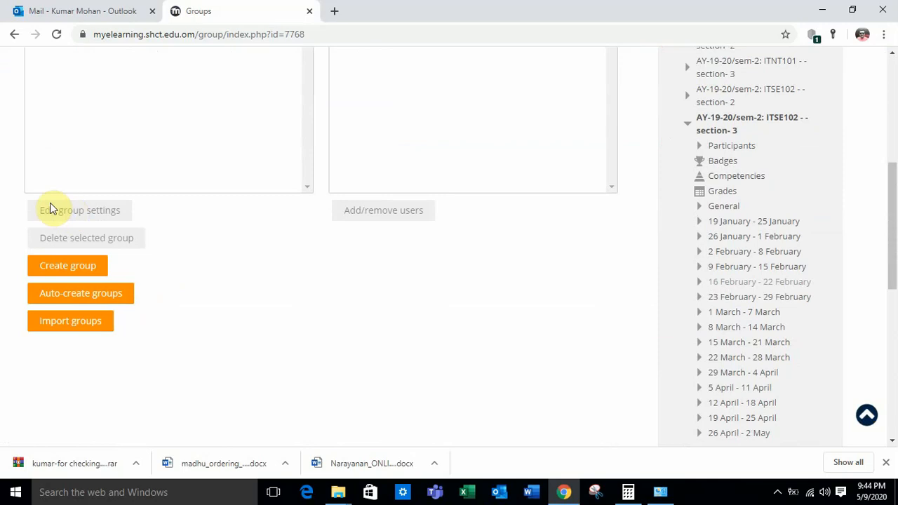
scroll(52, 203, "up", 3)
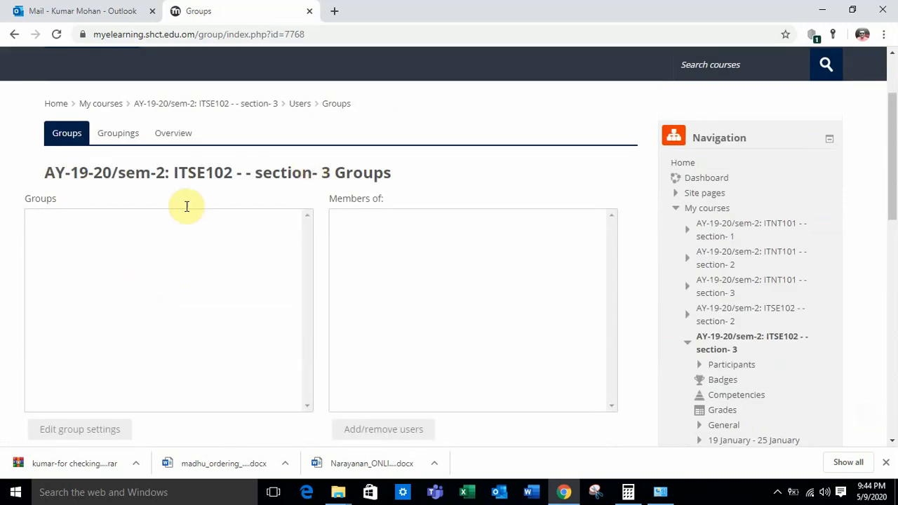
scroll(384, 178, "down", 1)
scroll(386, 181, "down", 3)
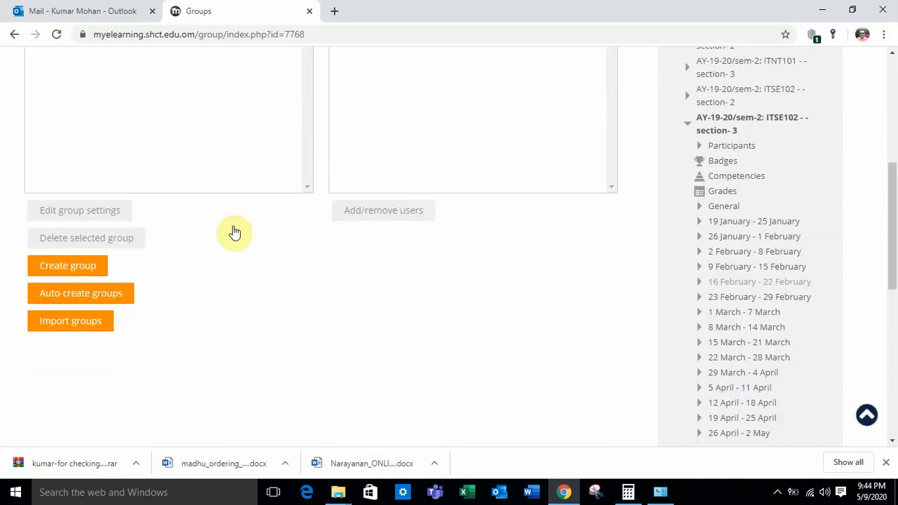
left_click(102, 293)
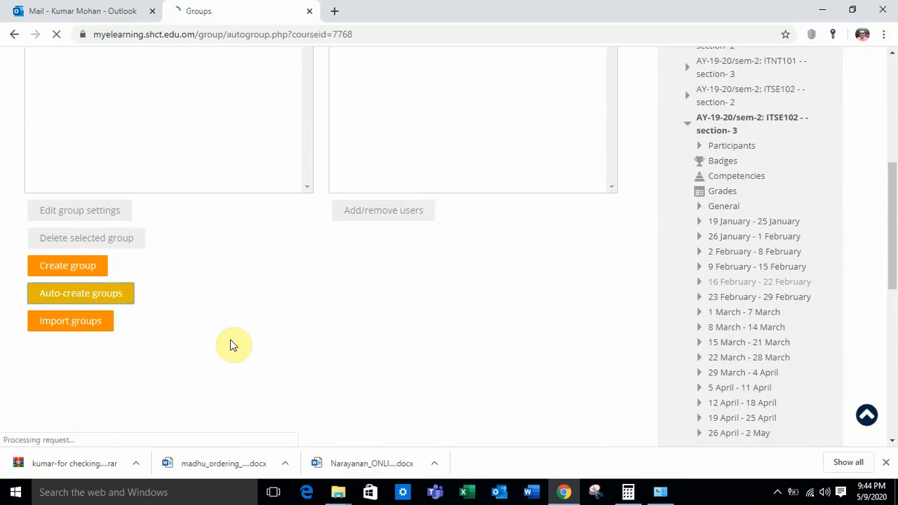
Base the automatic group creation on members per group and set the group/member count to 8.
scroll(232, 342, "down", 3)
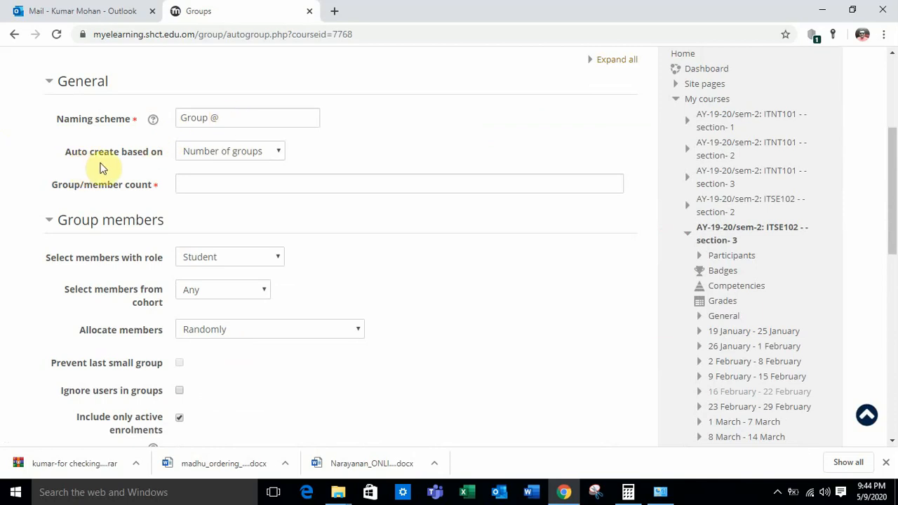
left_click(215, 160)
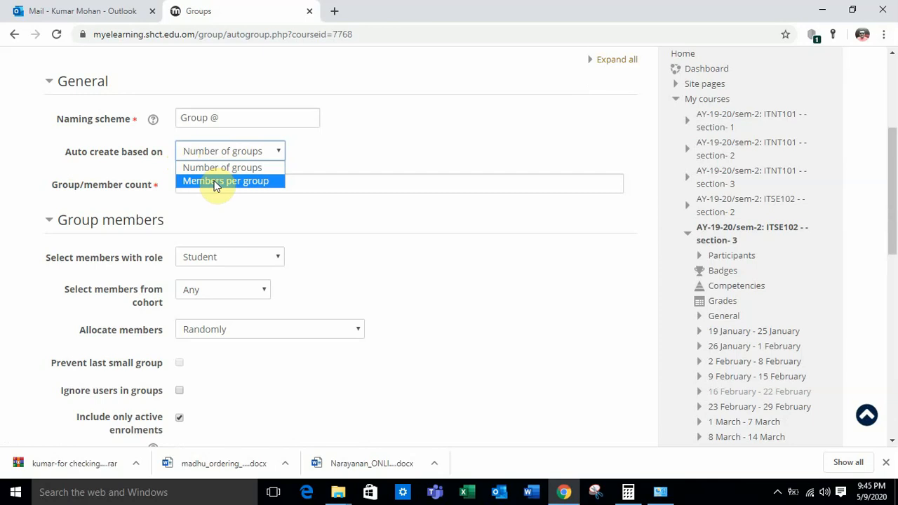
left_click(216, 182)
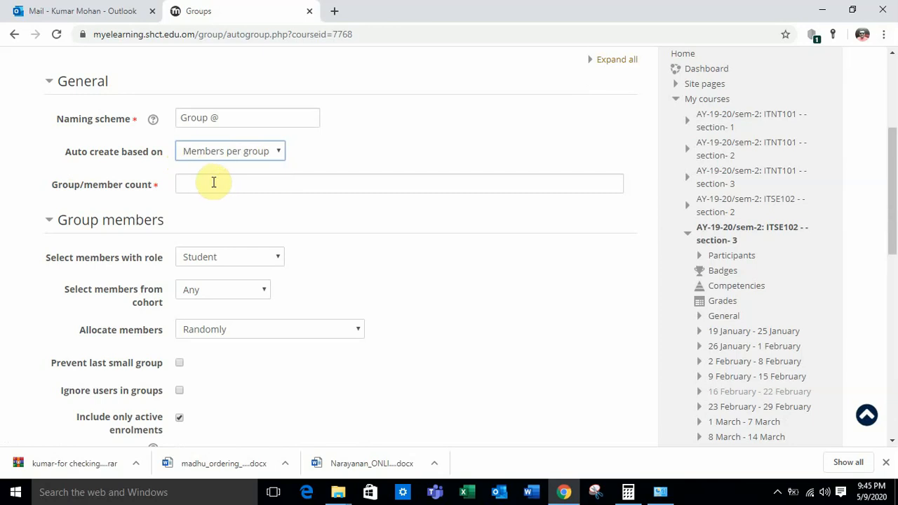
left_click(204, 182)
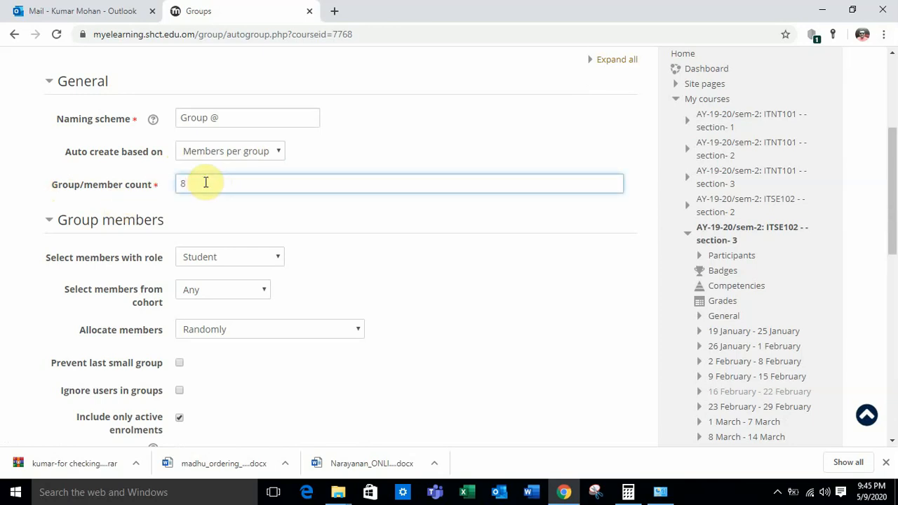
Choose Student as the member role and Any as the cohort for the auto-created groups.
scroll(327, 291, "down", 3)
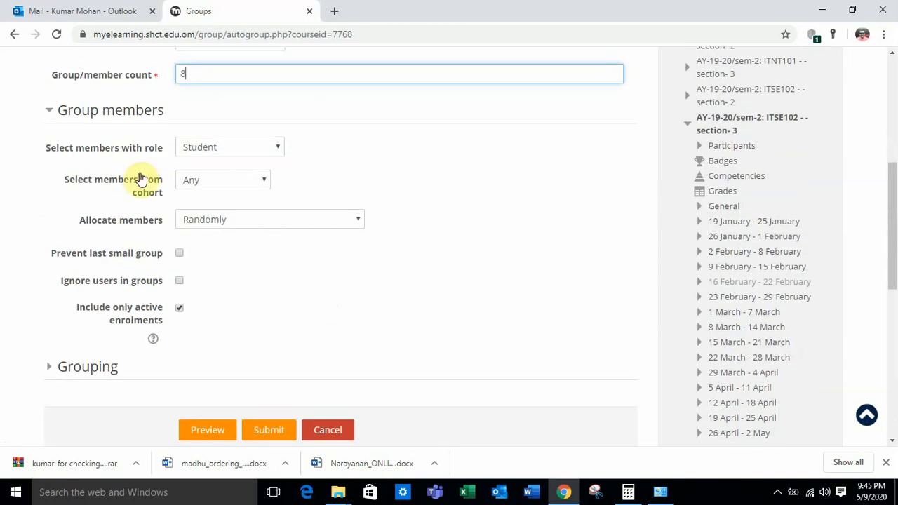
left_click(206, 149)
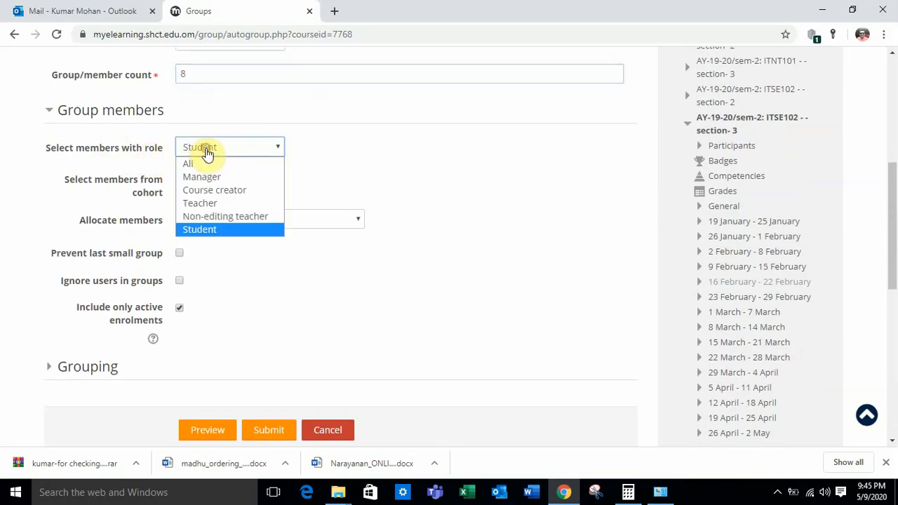
left_click(207, 231)
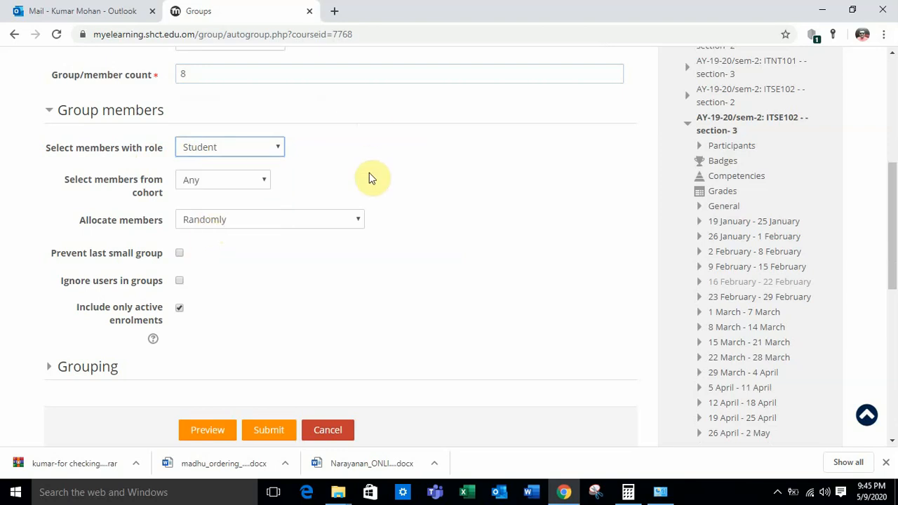
scroll(369, 178, "down", 3)
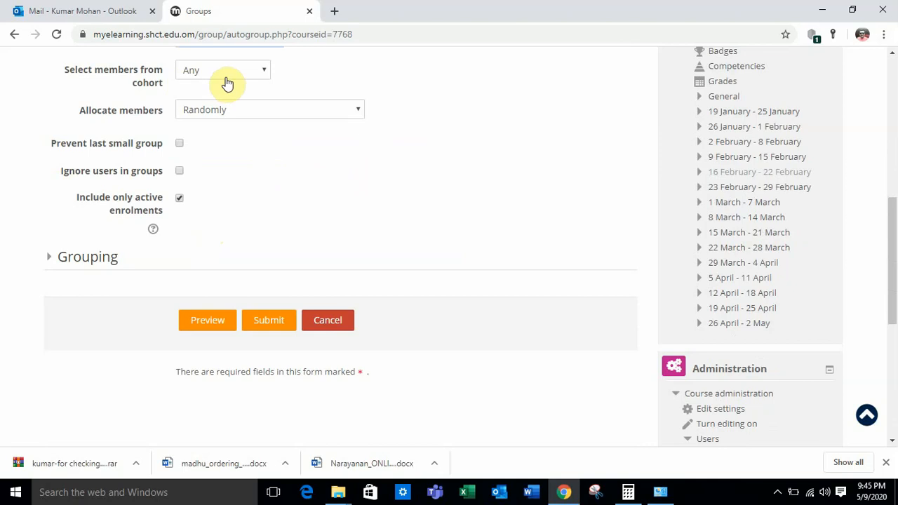
left_click(234, 76)
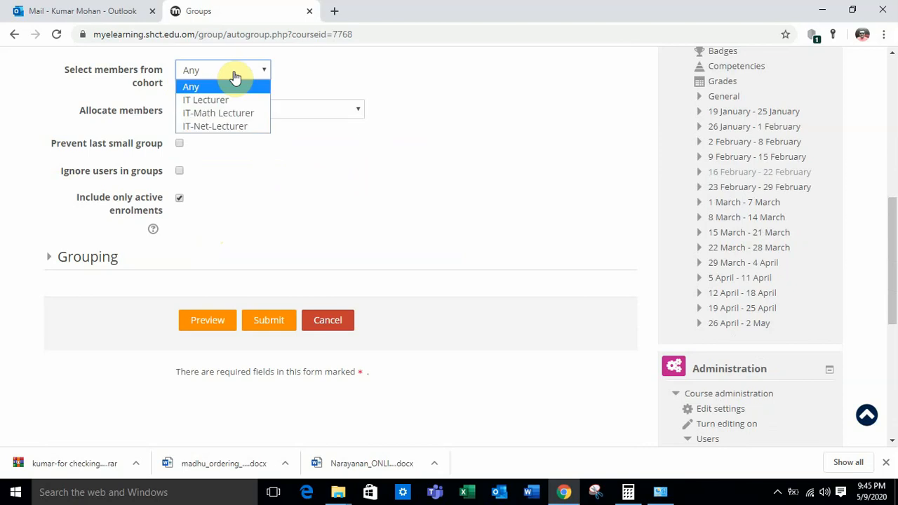
left_click(201, 89)
scroll(239, 198, "up", 2)
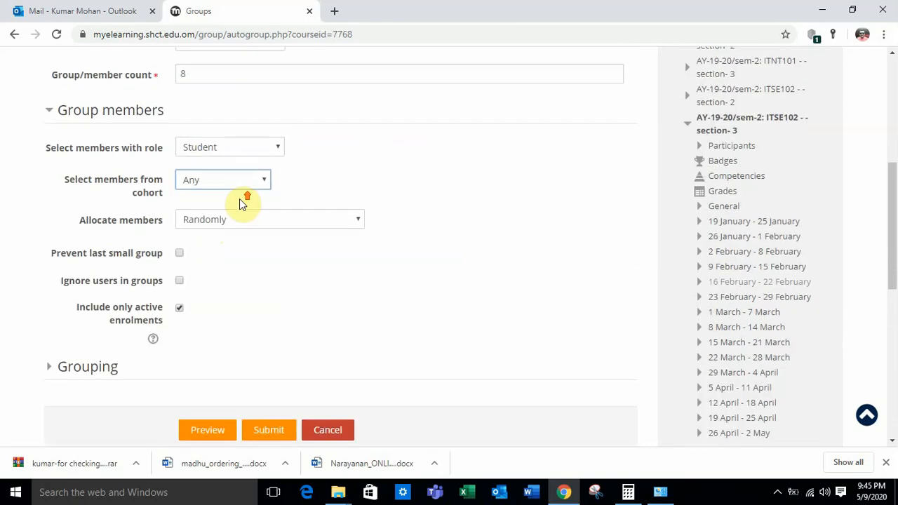
scroll(269, 316, "down", 1)
scroll(269, 316, "down", 1)
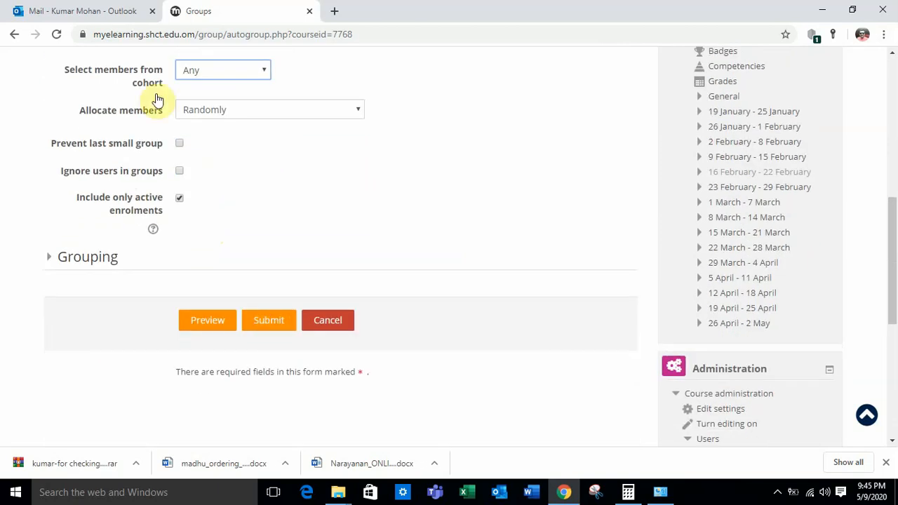
Preview the proposed group allocation and submit the form to create the groups.
left_click(201, 324)
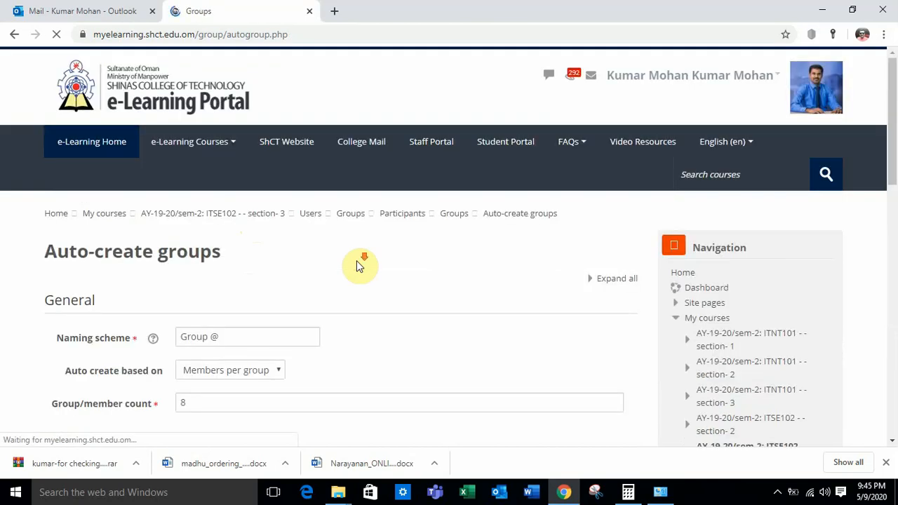
scroll(356, 266, "down", 3)
scroll(357, 266, "down", 5)
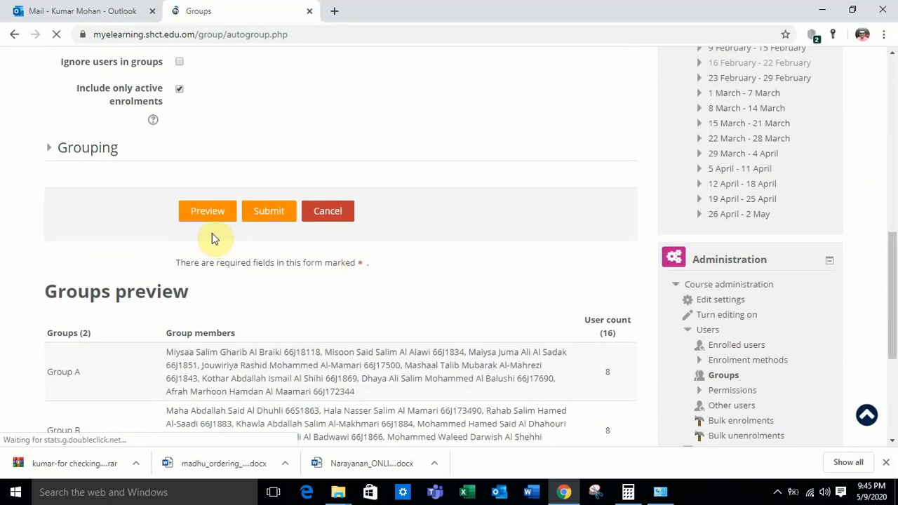
scroll(215, 236, "down", 2)
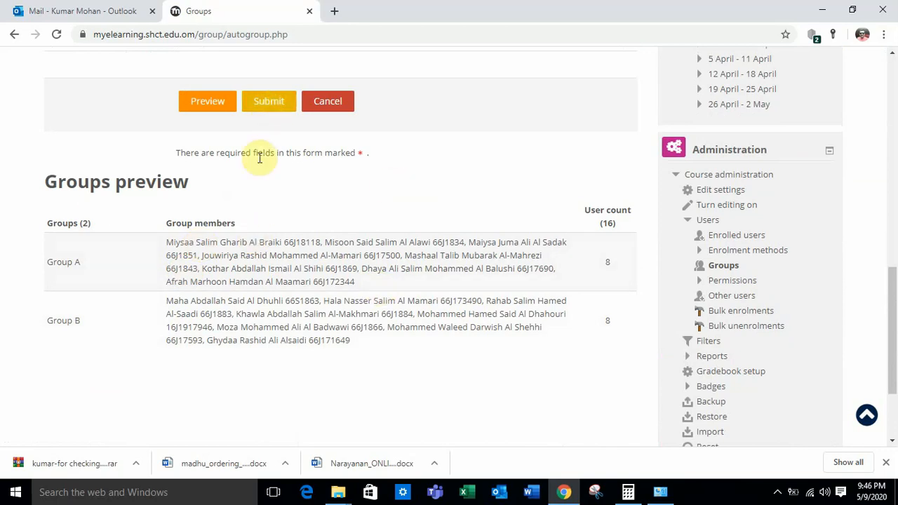
scroll(266, 281, "up", 2)
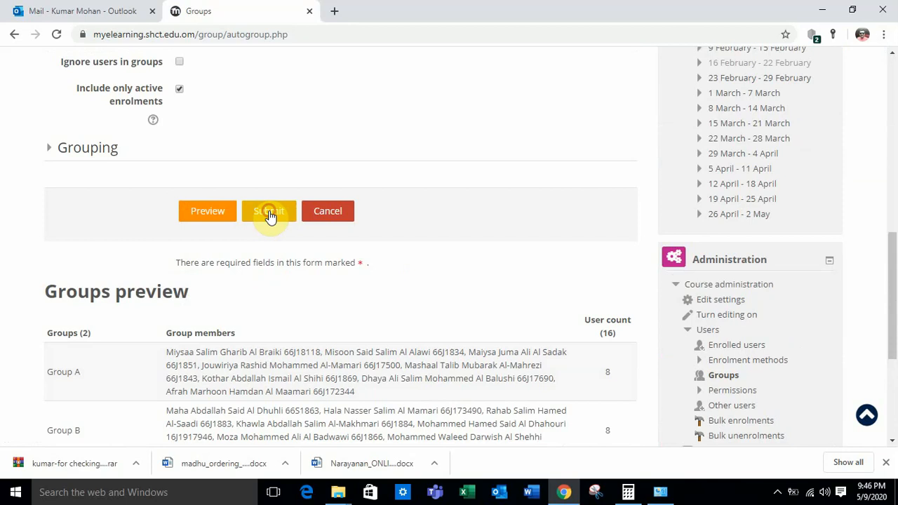
left_click(269, 216)
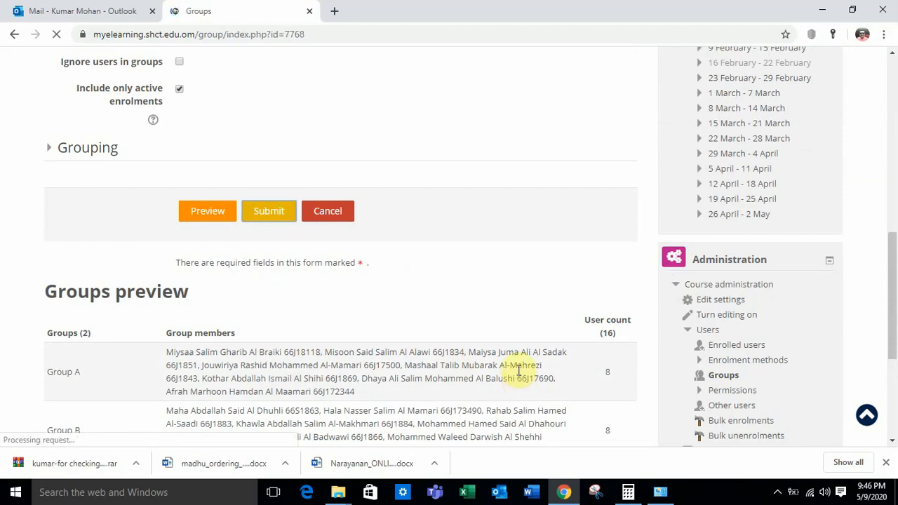
Examine the member lists of Group A and Group B on the course's Groups page.
scroll(446, 220, "down", 2)
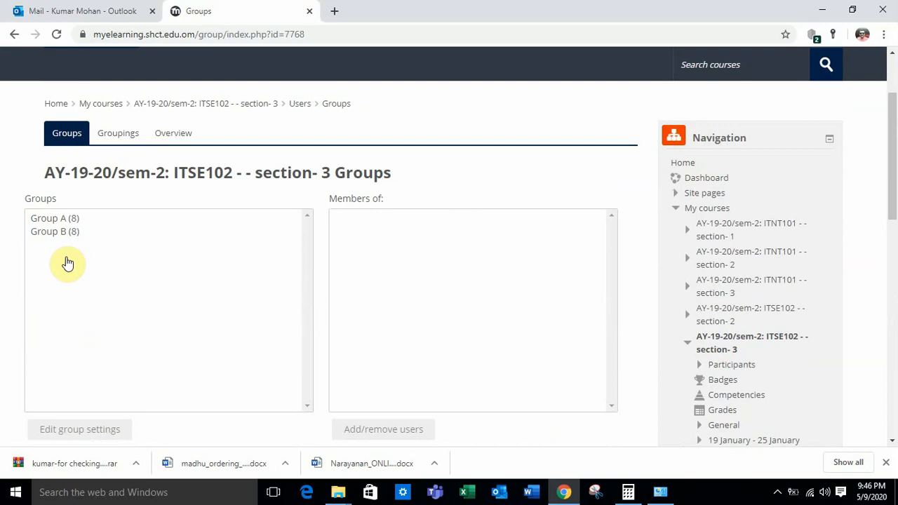
left_click(61, 223)
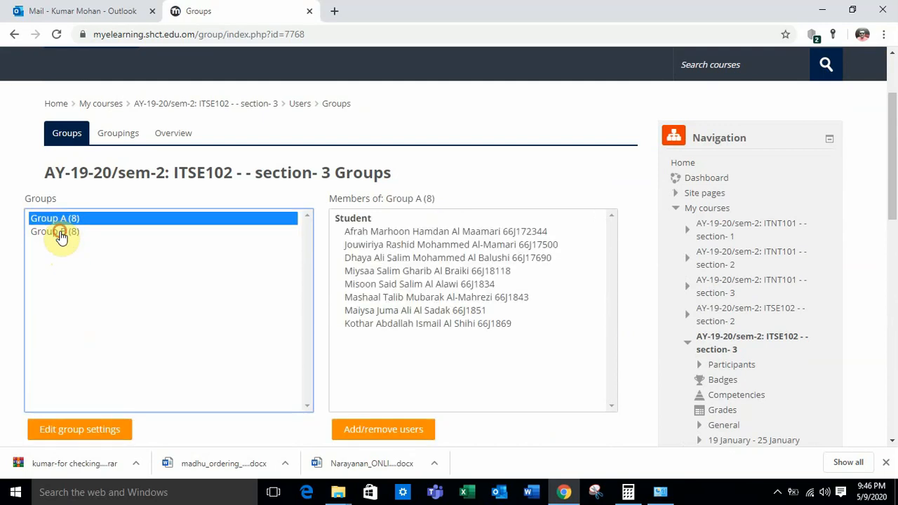
left_click(62, 233)
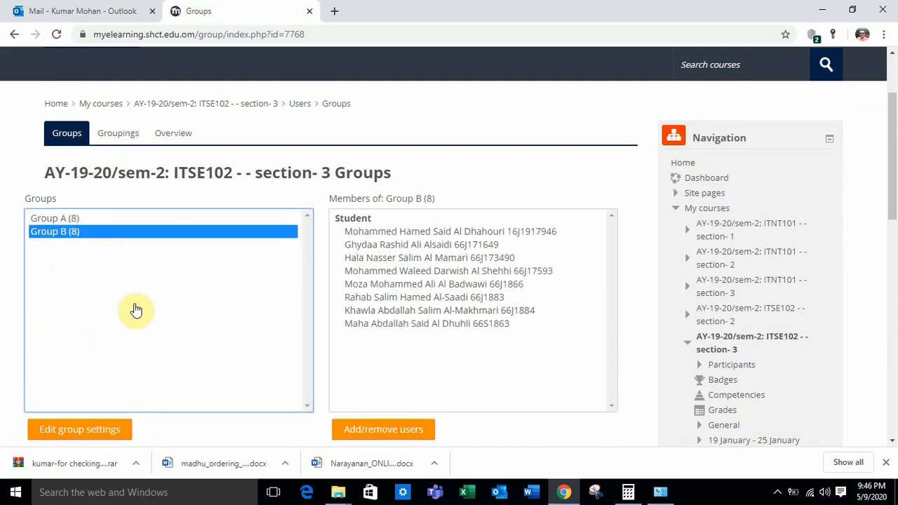
left_click(48, 218)
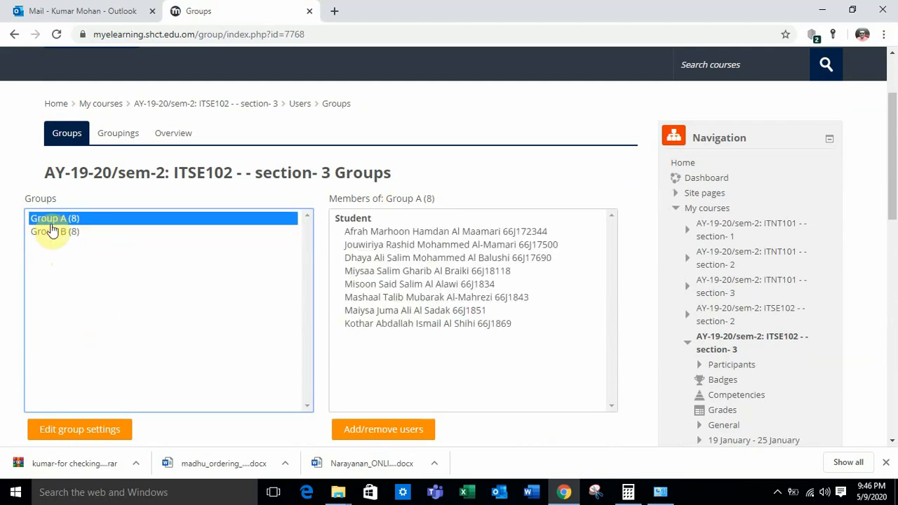
left_click(52, 232)
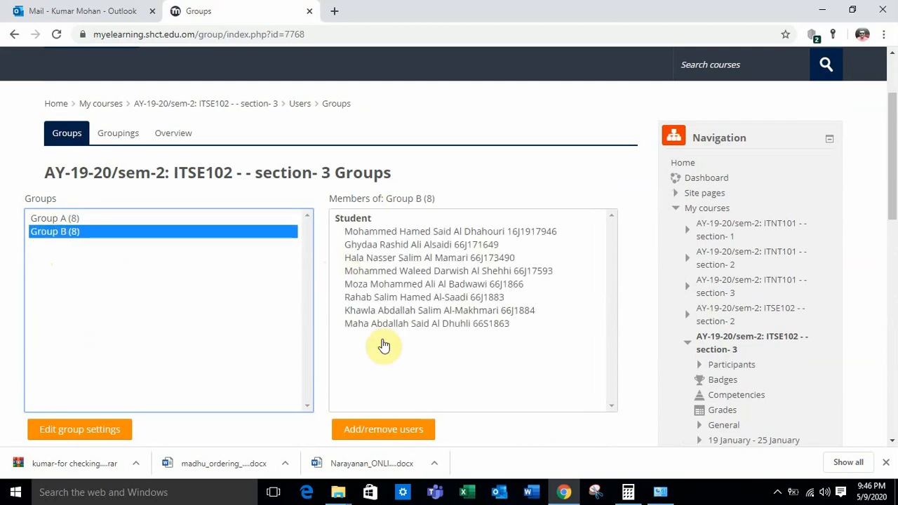
scroll(428, 358, "down", 3)
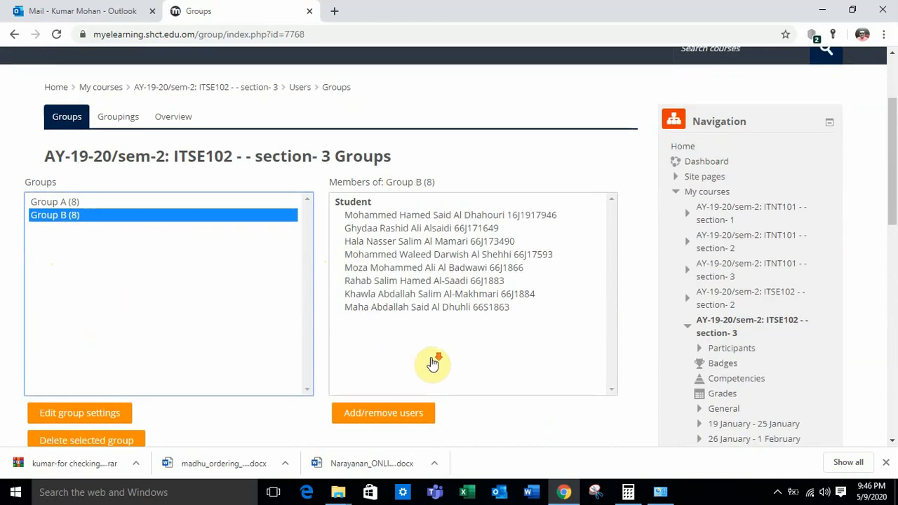
scroll(430, 350, "up", 3)
scroll(429, 316, "down", 2)
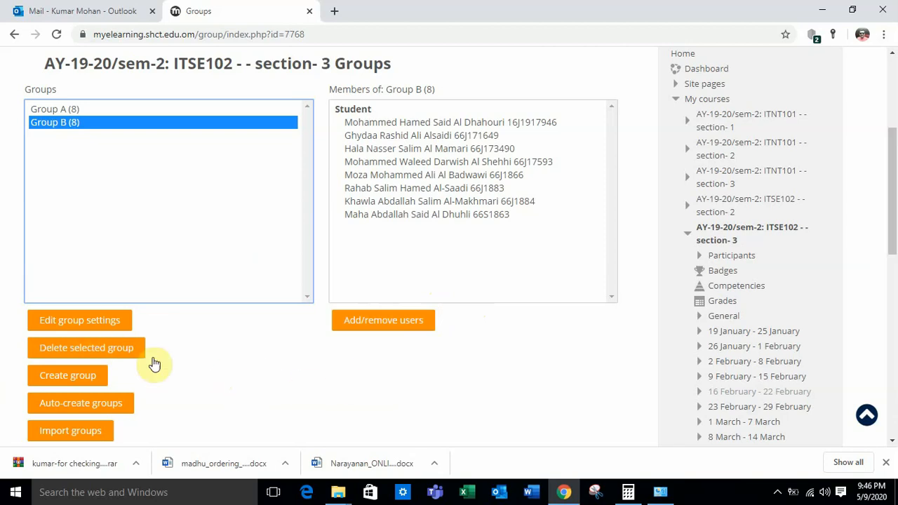
Examine Group B's settings form and leave it without saving any changes.
scroll(325, 396, "down", 4)
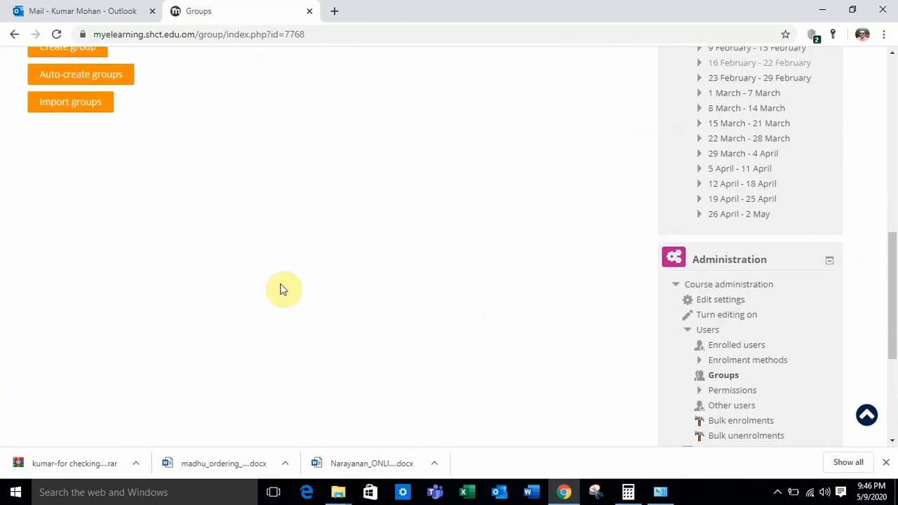
scroll(355, 320, "up", 5)
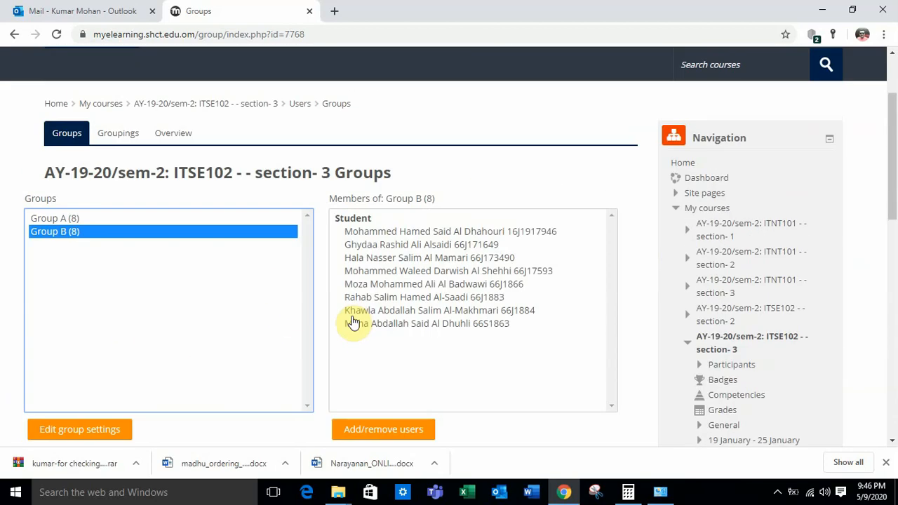
scroll(354, 321, "down", 10)
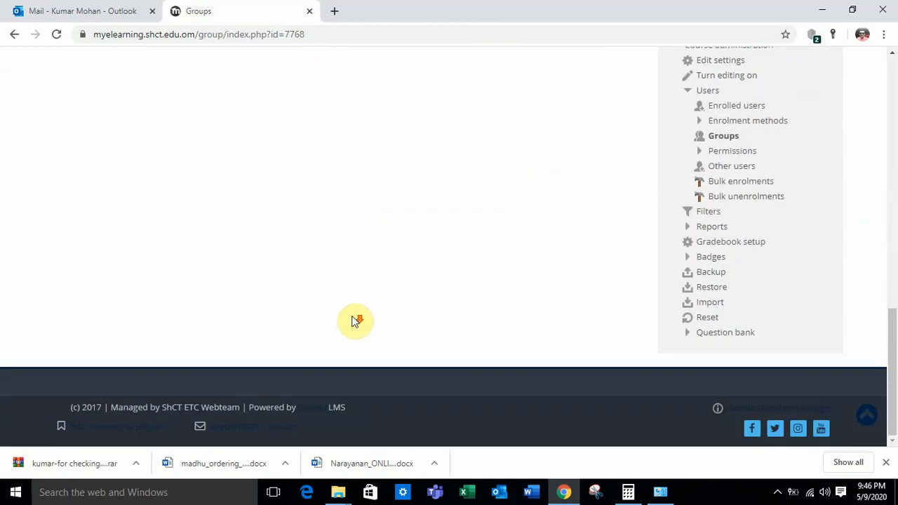
scroll(355, 321, "up", 10)
scroll(354, 322, "down", 4)
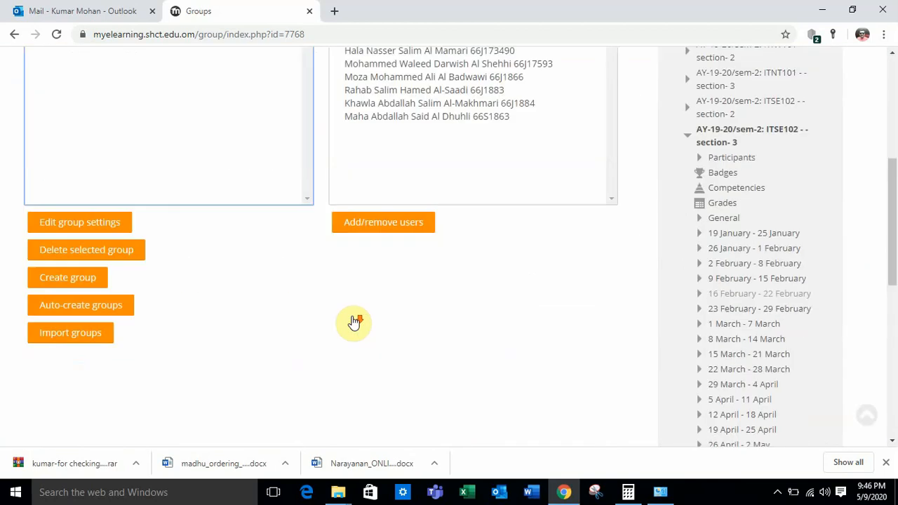
scroll(354, 322, "down", 1)
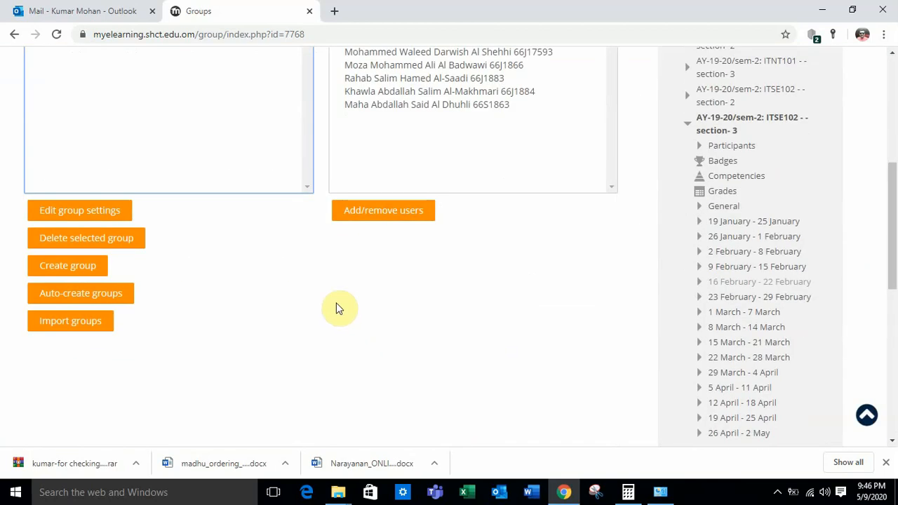
left_click(62, 219)
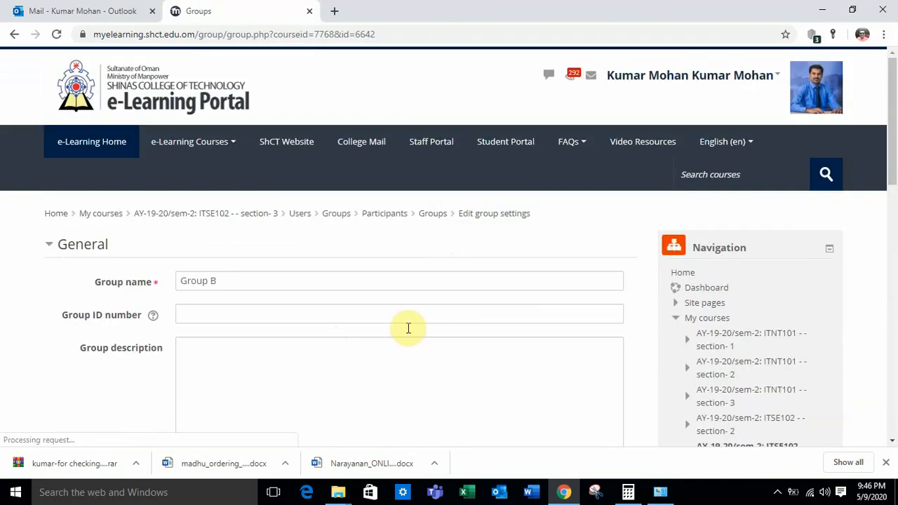
scroll(407, 327, "down", 5)
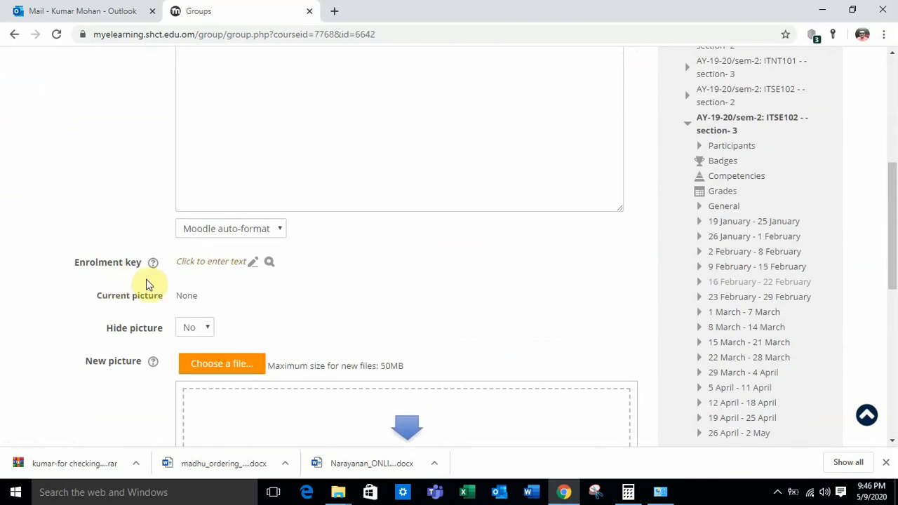
scroll(273, 294, "down", 2)
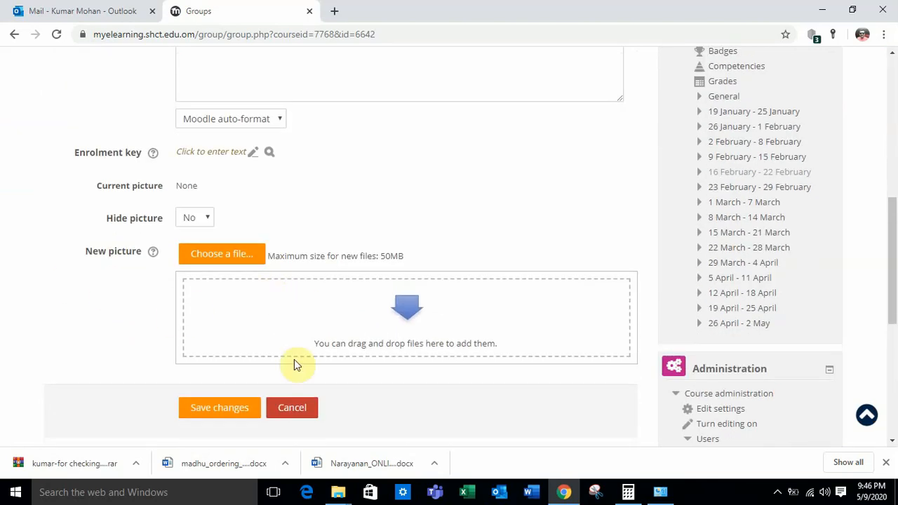
left_click(297, 409)
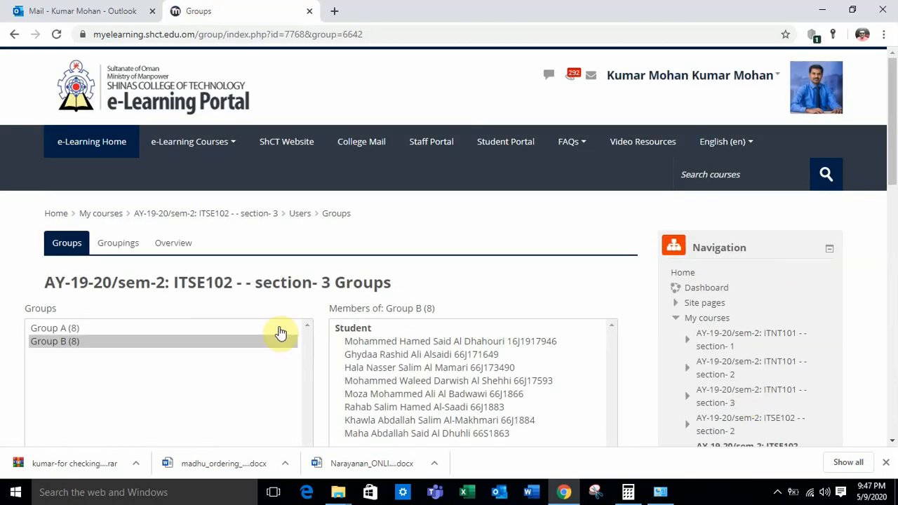
Look over the section 3 Groups page and its course navigation and administration options.
scroll(280, 333, "down", 5)
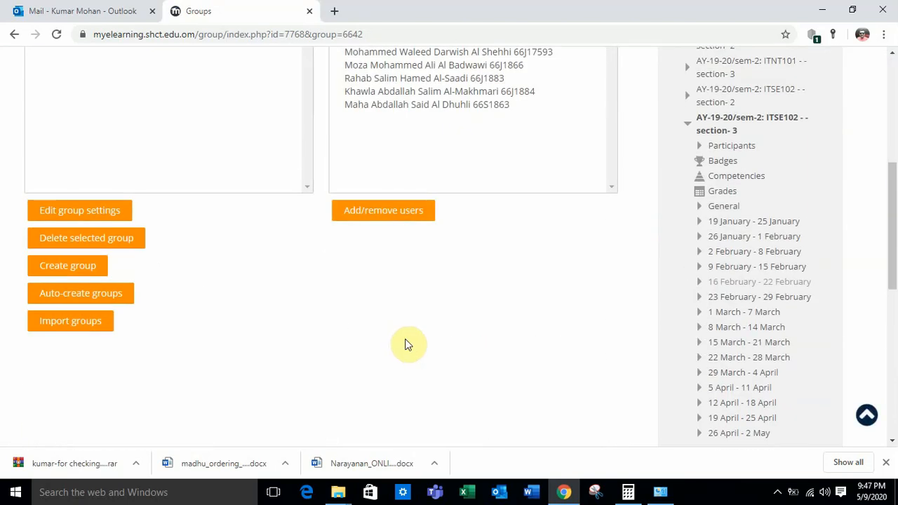
scroll(726, 316, "up", 2)
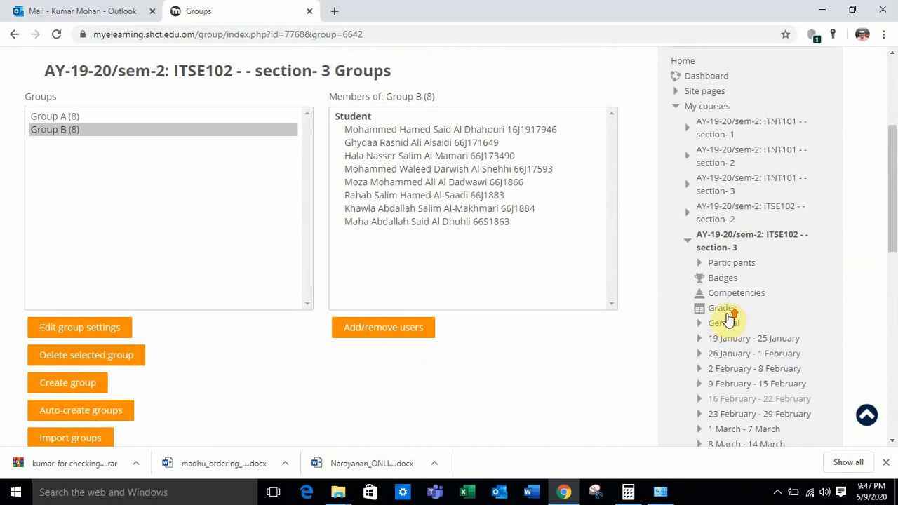
scroll(728, 317, "up", 3)
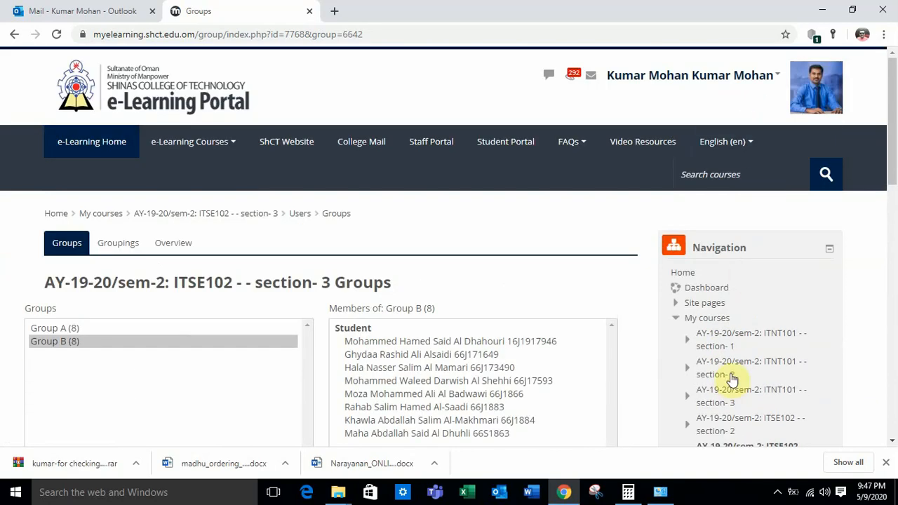
scroll(784, 347, "down", 8)
scroll(785, 346, "down", 2)
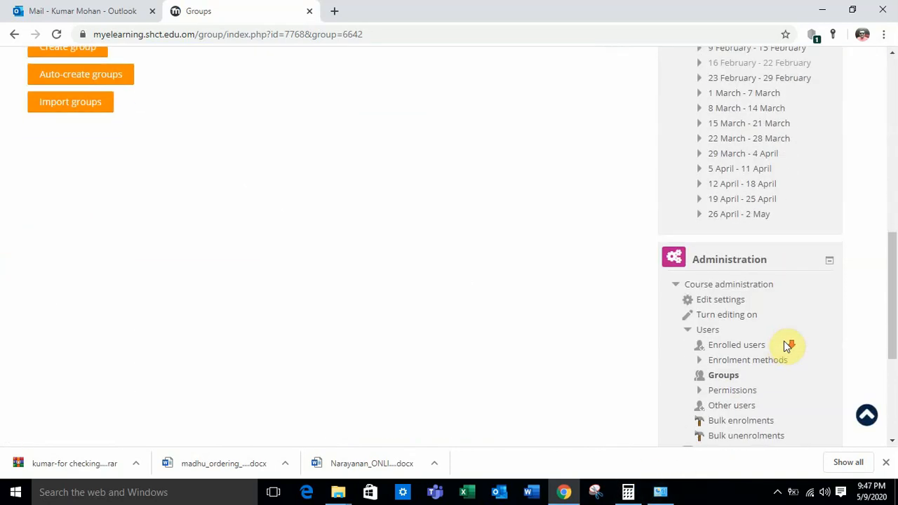
scroll(785, 346, "down", 2)
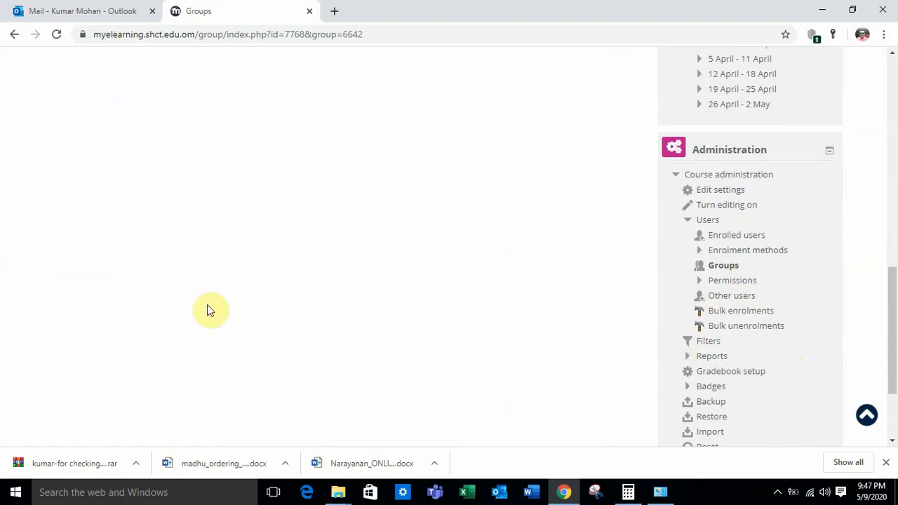
scroll(210, 310, "up", 1)
scroll(207, 307, "up", 6)
scroll(509, 189, "up", 6)
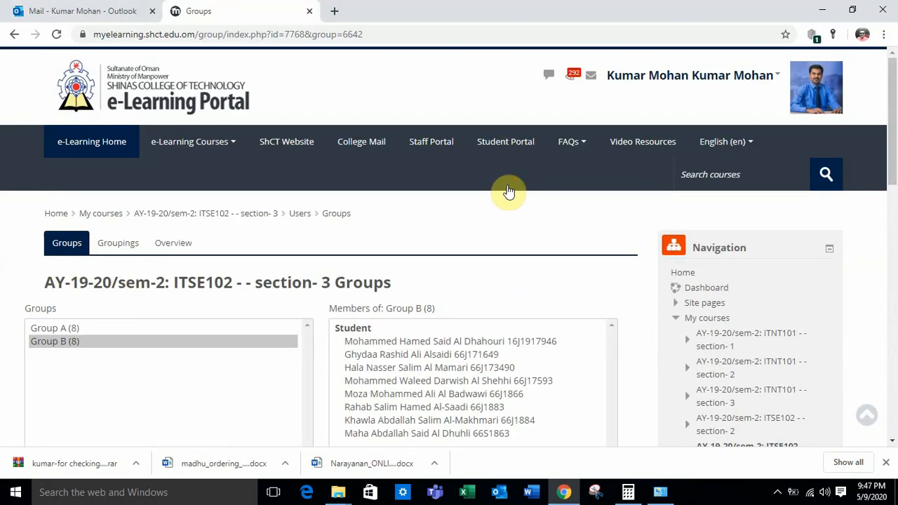
Go to the dashboard and open the ITSE102 Introduction to Operating Systems Section 3 course from the past courses.
left_click(666, 79)
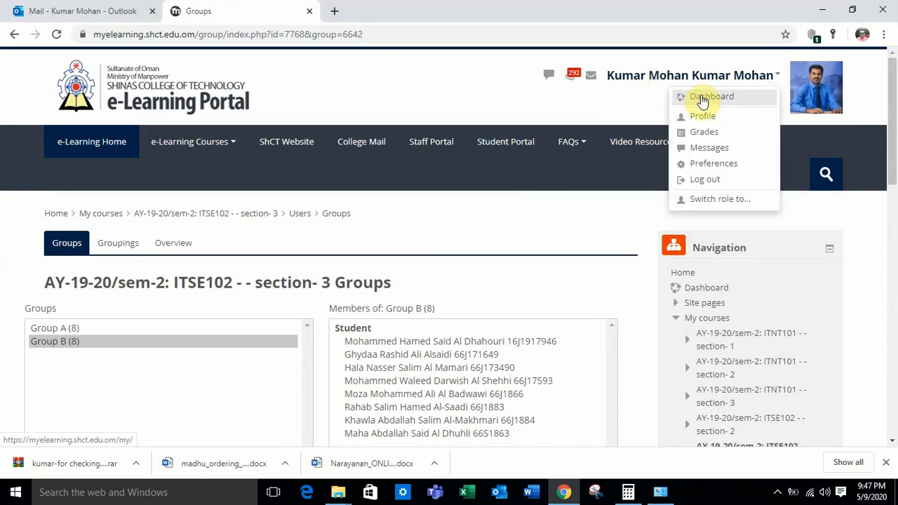
left_click(699, 95)
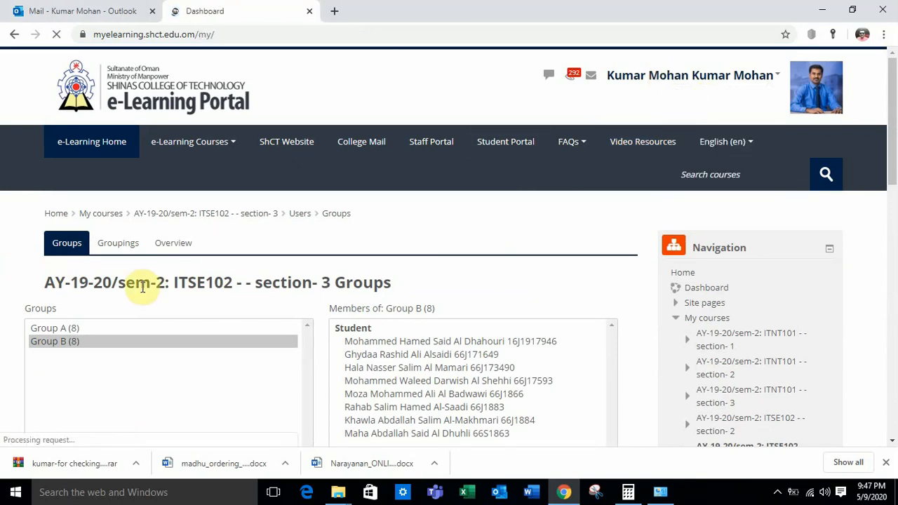
scroll(474, 272, "down", 3)
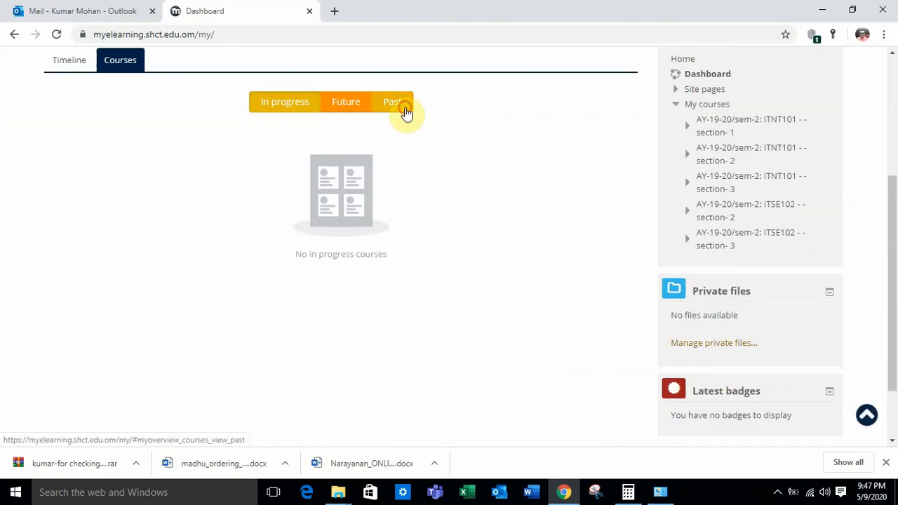
left_click(400, 106)
scroll(479, 342, "down", 6)
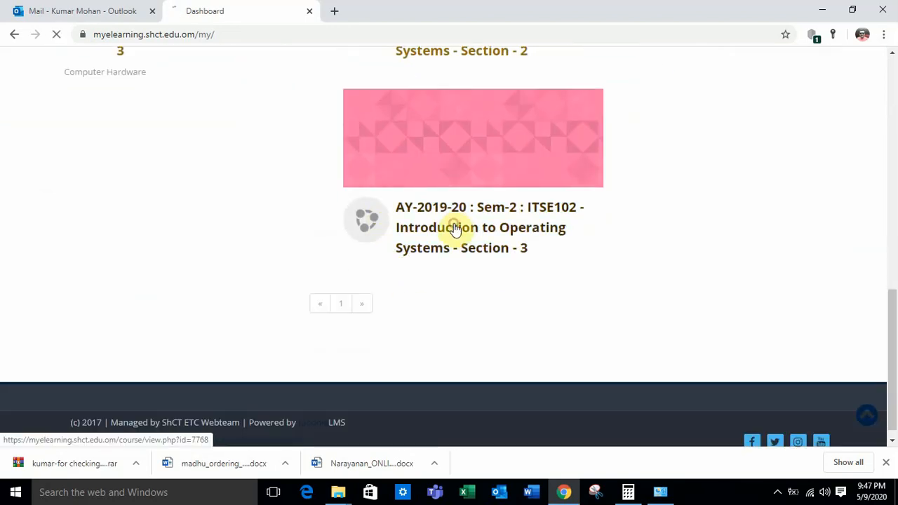
left_click(455, 228)
Look through the weekly sections of the course page and turn editing on for the course.
scroll(456, 228, "down", 15)
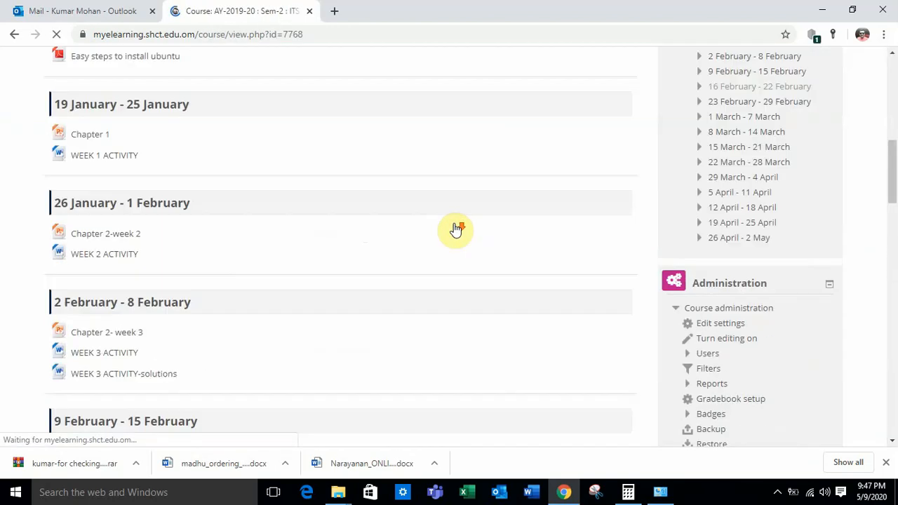
scroll(455, 228, "down", 12)
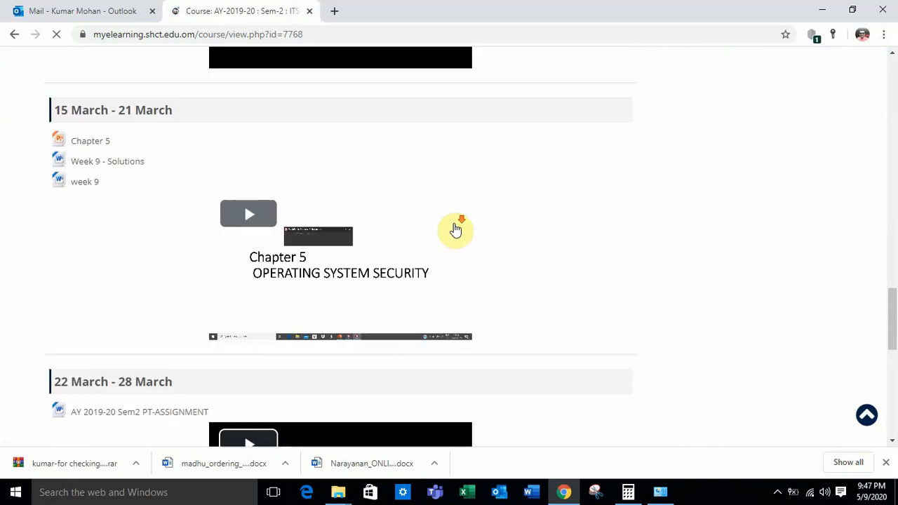
scroll(456, 230, "down", 5)
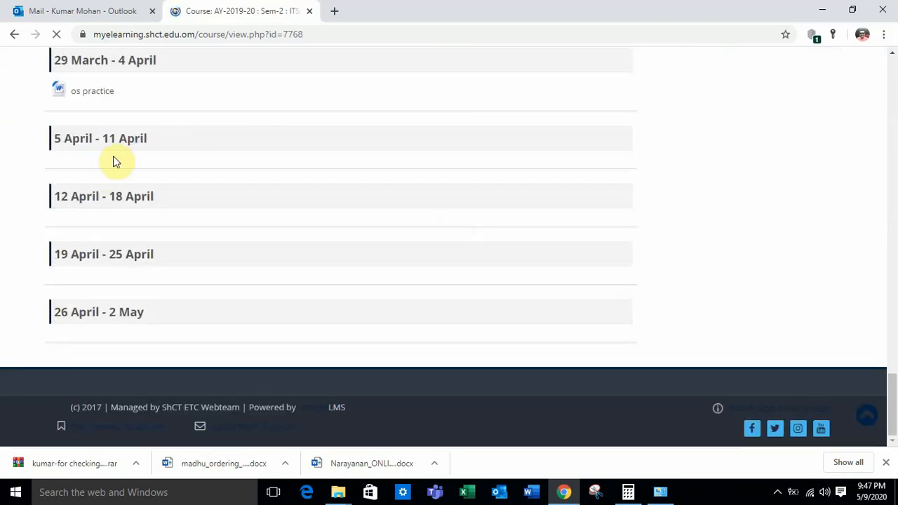
scroll(834, 186, "up", 20)
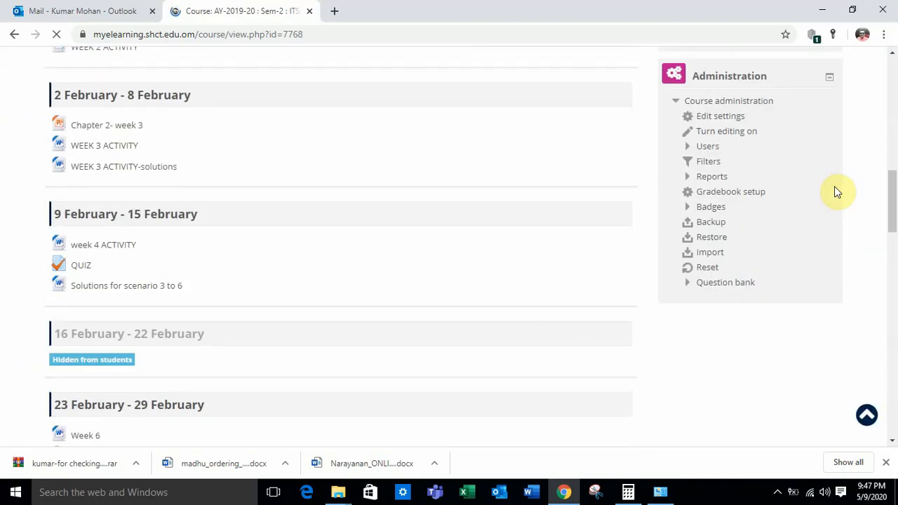
left_click(731, 130)
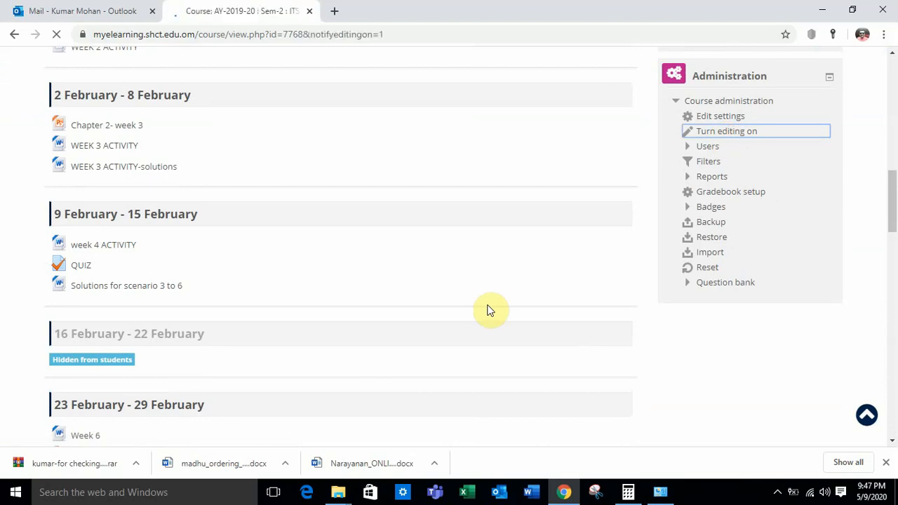
Open the 5 April - 11 April week of the course for editing.
scroll(490, 311, "down", 20)
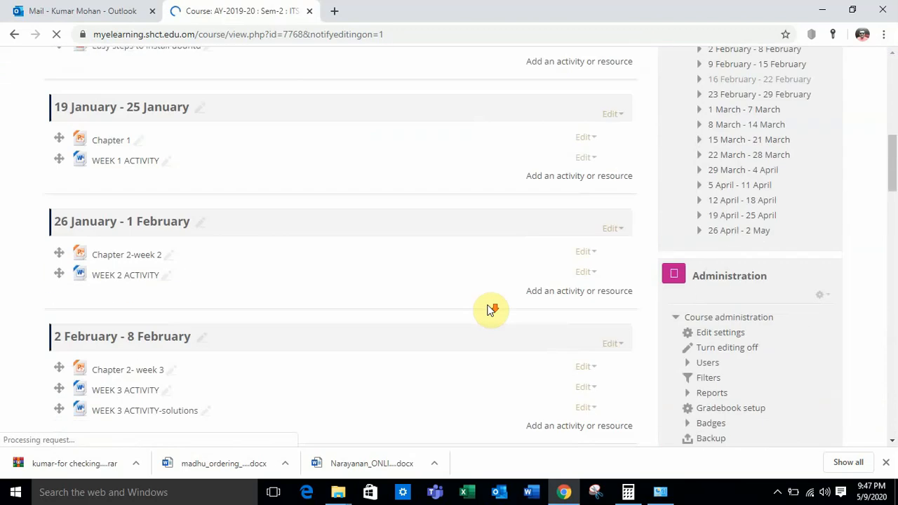
scroll(490, 311, "down", 9)
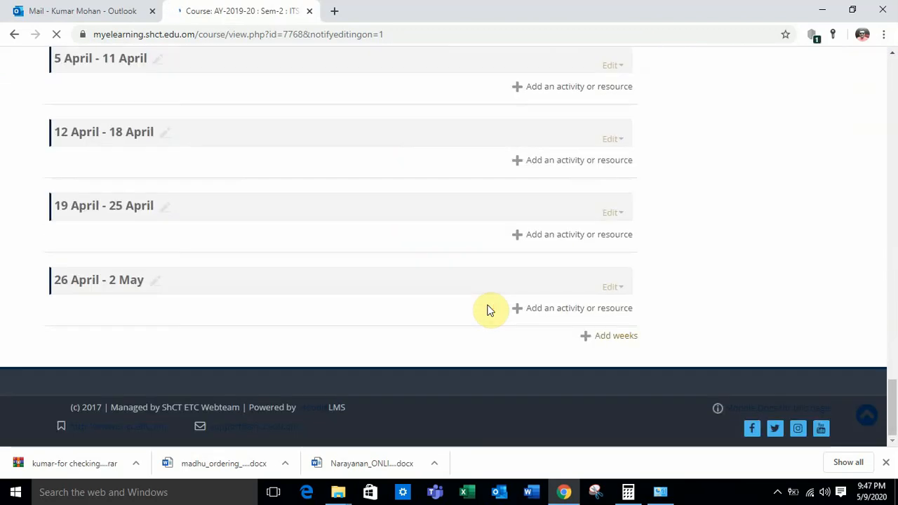
scroll(486, 308, "up", 2)
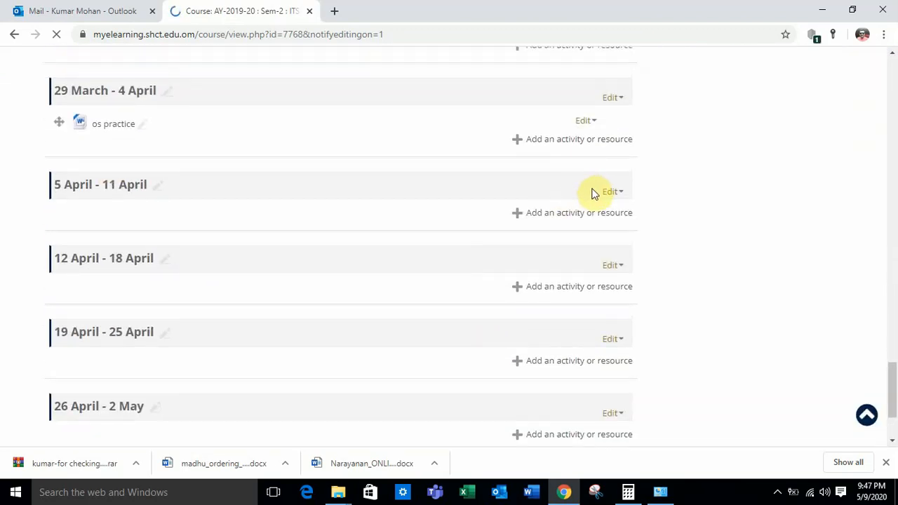
left_click(610, 192)
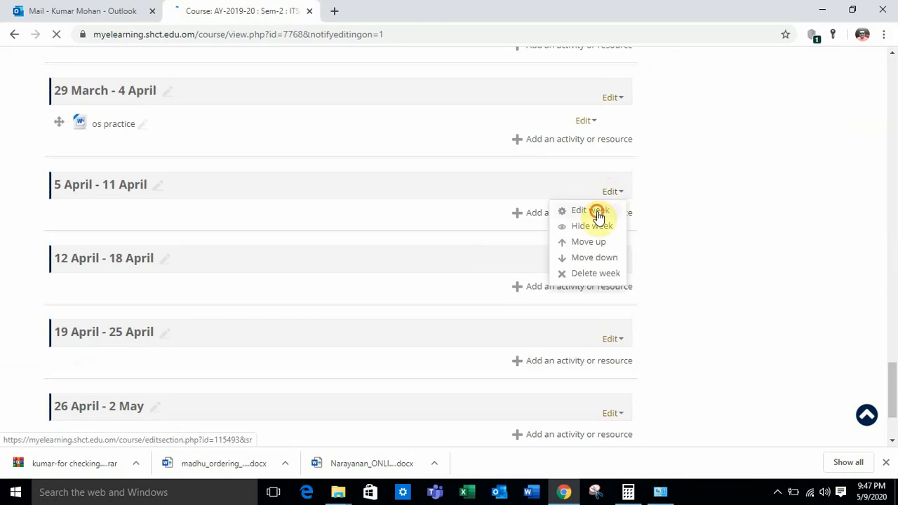
left_click(592, 210)
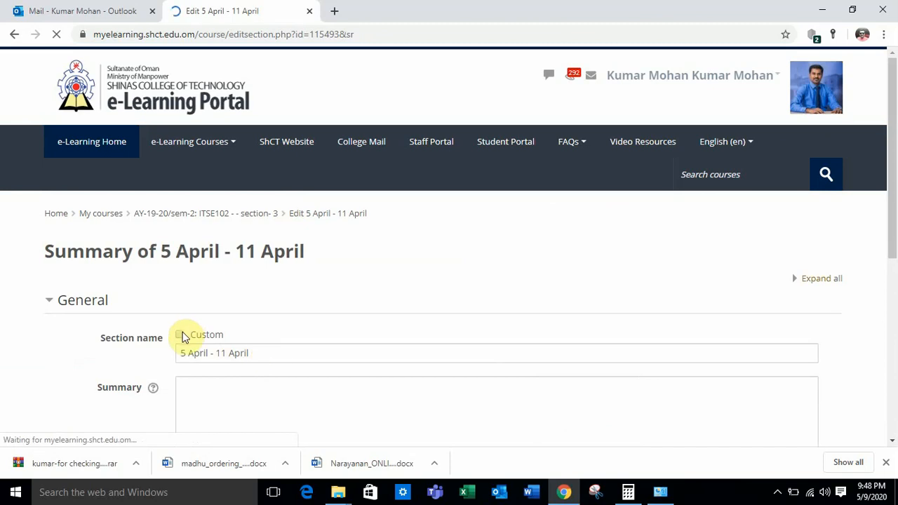
Give the week the custom section name FINAL ASSIGNMENT SEMESTER 2 AY 2019-2020.
left_click(181, 335)
left_click(251, 353)
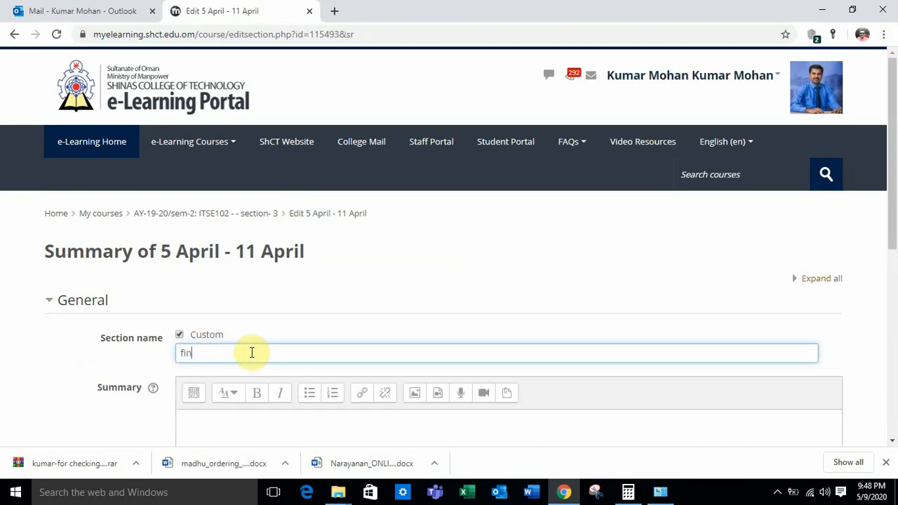
key("BackSpace")
key("BackSpace")
key("BackSpace")
key("BackSpace")
type("FINAL ASSIGNMENT SEMEST")
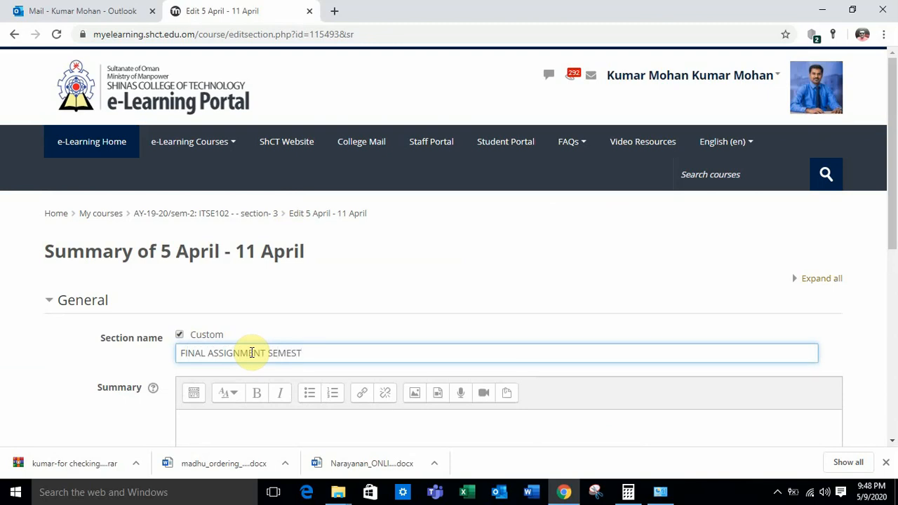
type("ER 2 AY 19")
key("BackSpace")
key("BackSpace")
type("2019-2020")
Add a Group restriction to the access restrictions of the final assignment section.
scroll(307, 389, "down", 5)
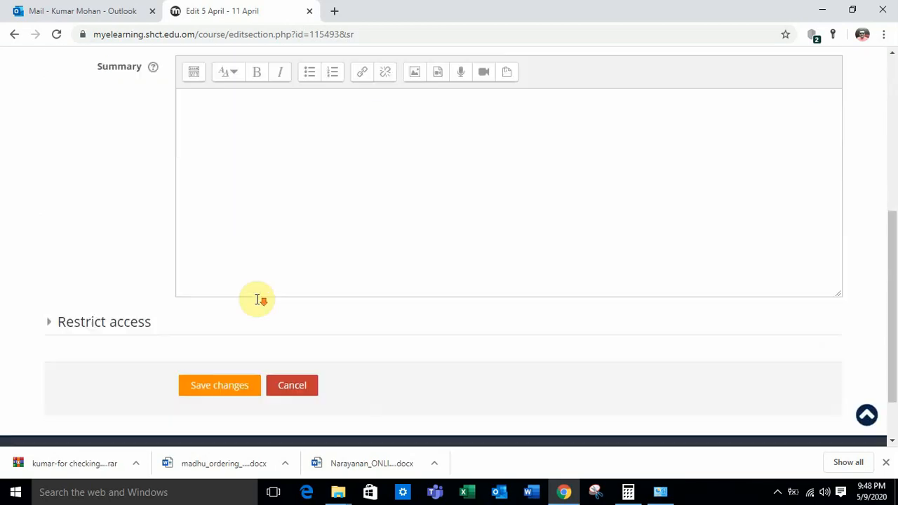
scroll(280, 183, "up", 5)
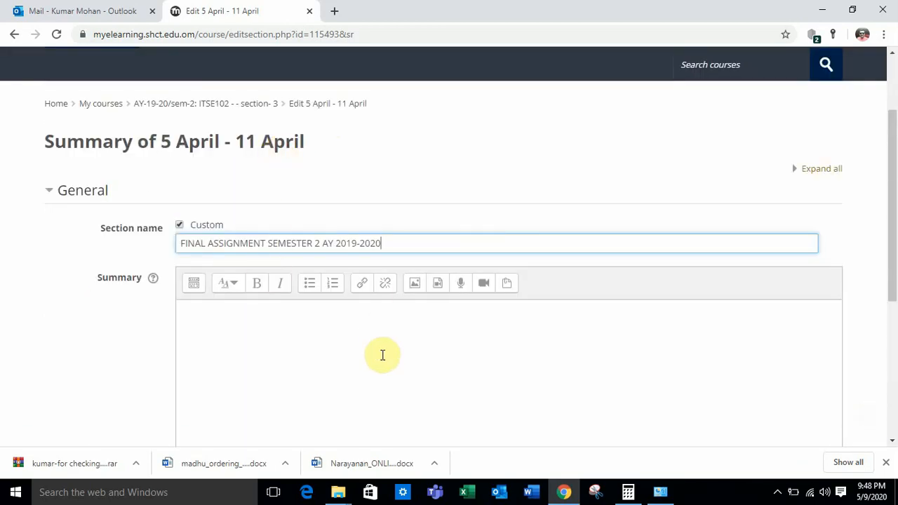
scroll(382, 355, "down", 5)
left_click(113, 315)
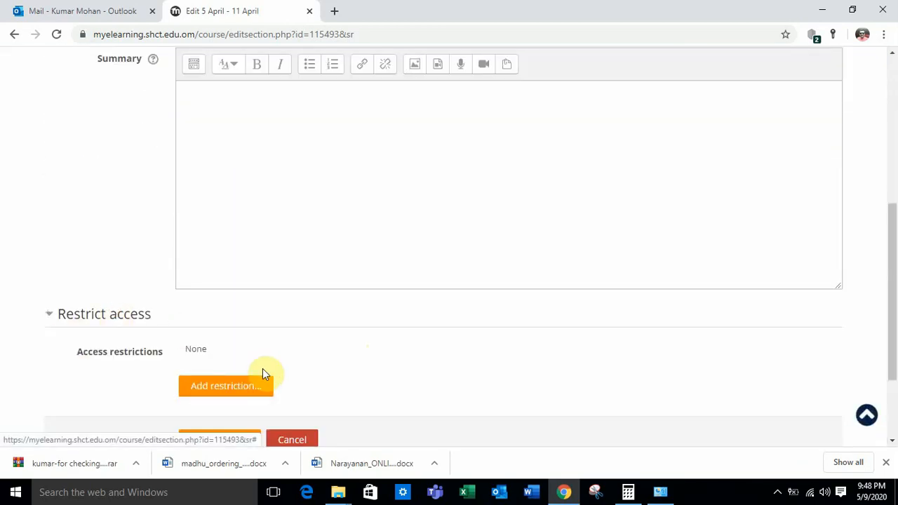
scroll(273, 368, "down", 2)
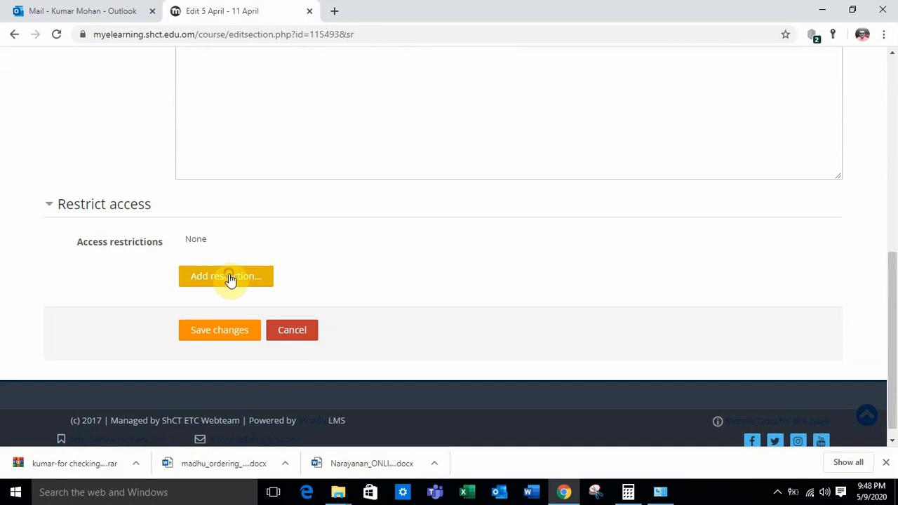
left_click(229, 280)
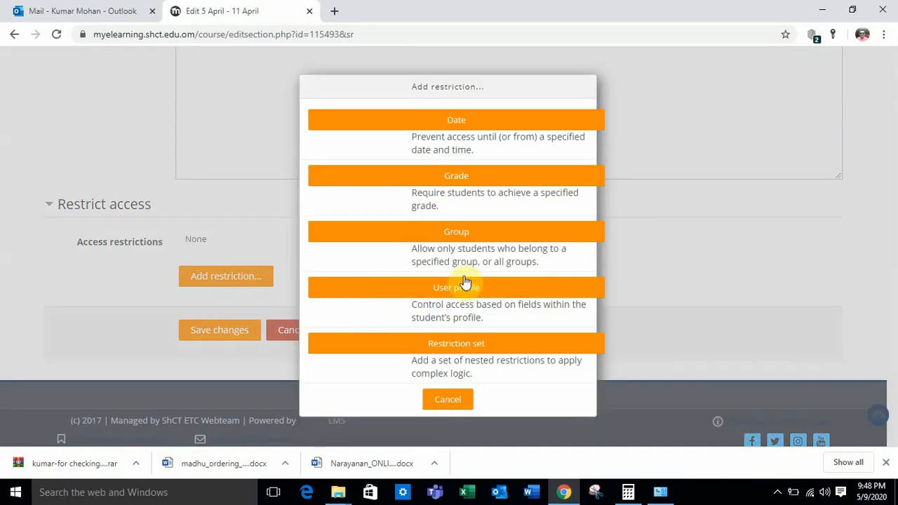
left_click(484, 237)
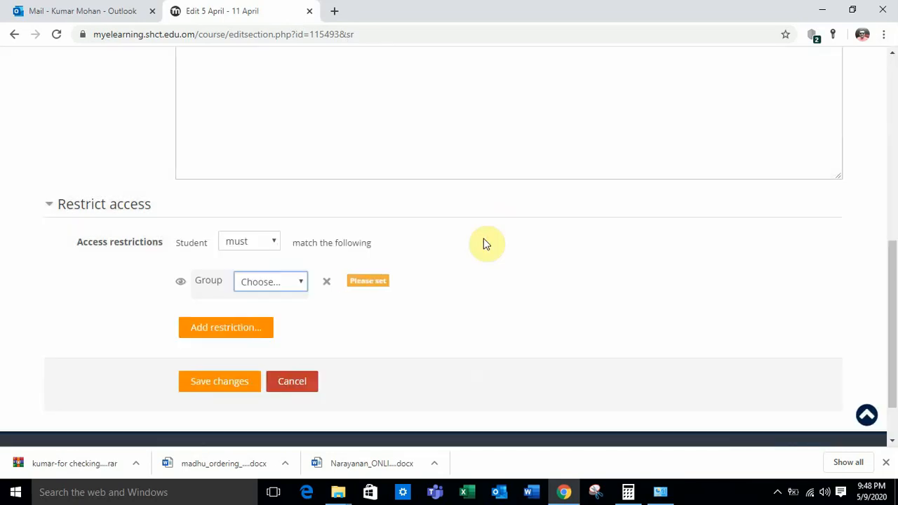
Set the group restriction to (Any group) and save the section's changes.
left_click(307, 283)
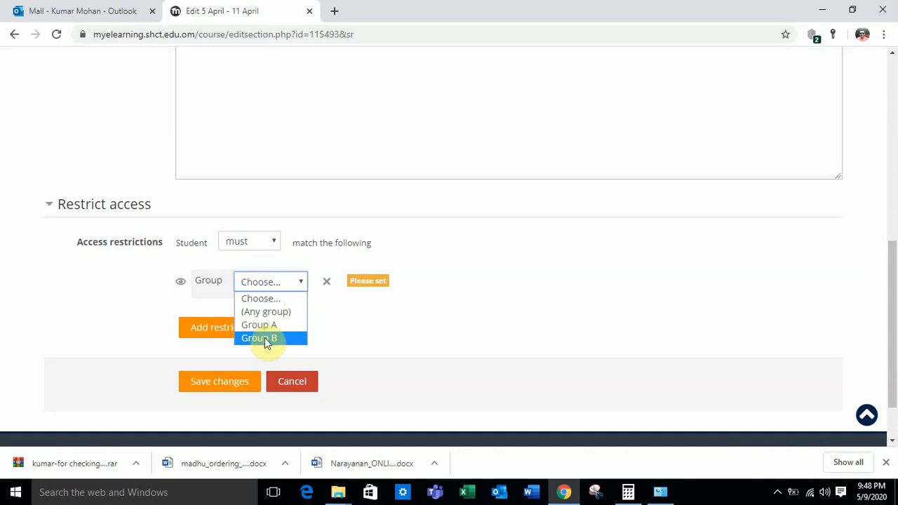
left_click(267, 312)
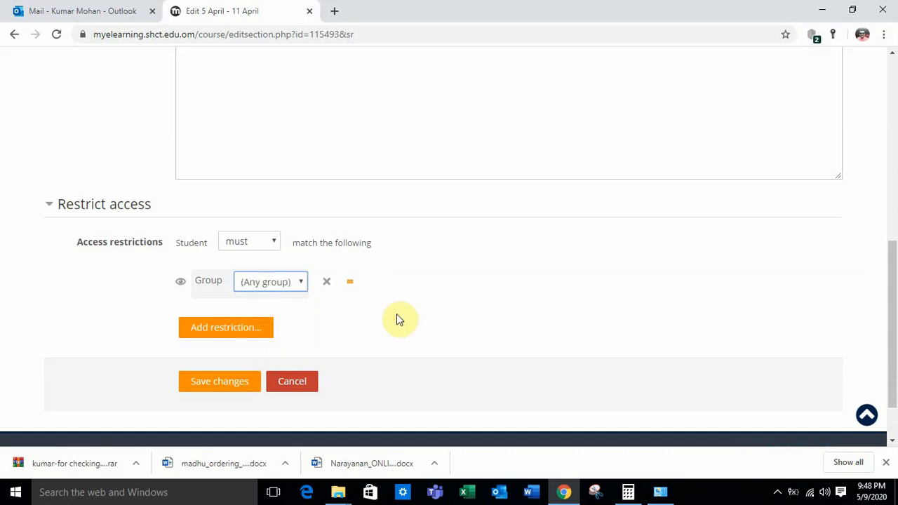
left_click(211, 386)
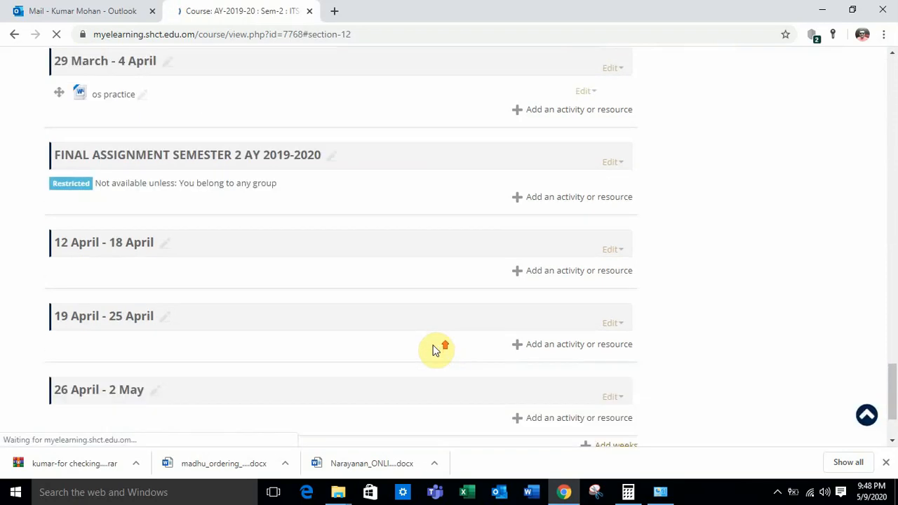
Add a Turnitin Assignment 2 activity to the FINAL ASSIGNMENT SEMESTER 2 AY 2019-2020 section.
scroll(307, 158, "down", 1)
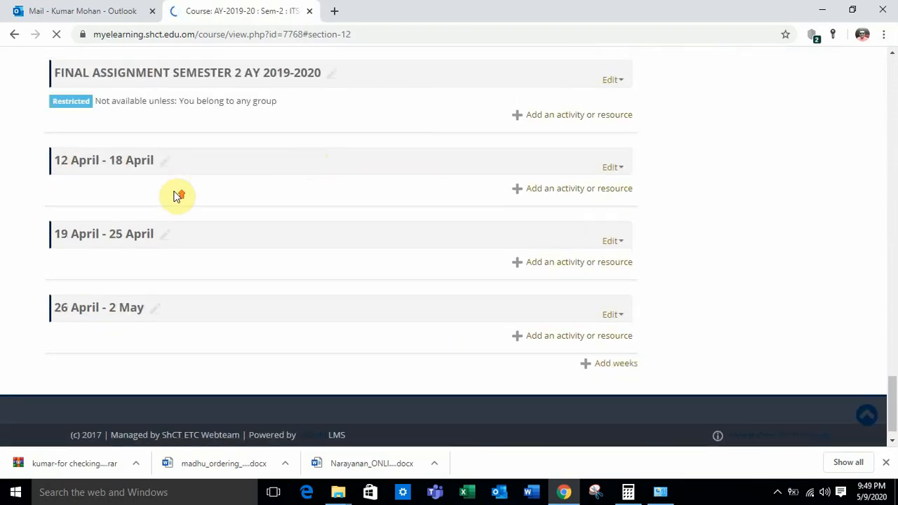
scroll(161, 211, "up", 1)
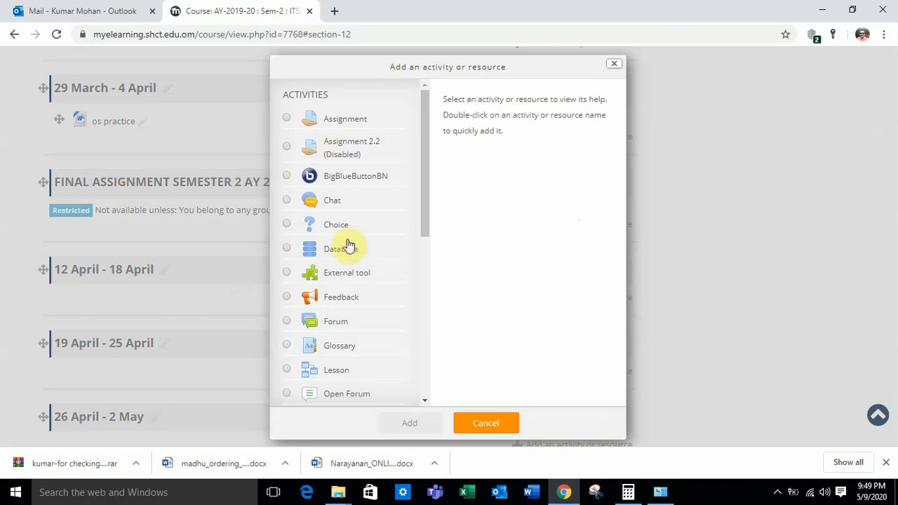
scroll(347, 242, "down", 3)
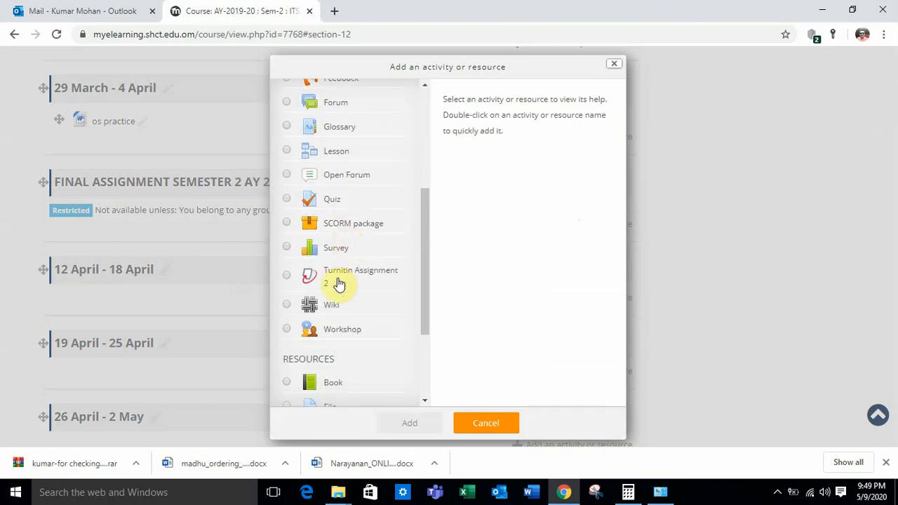
left_click(341, 281)
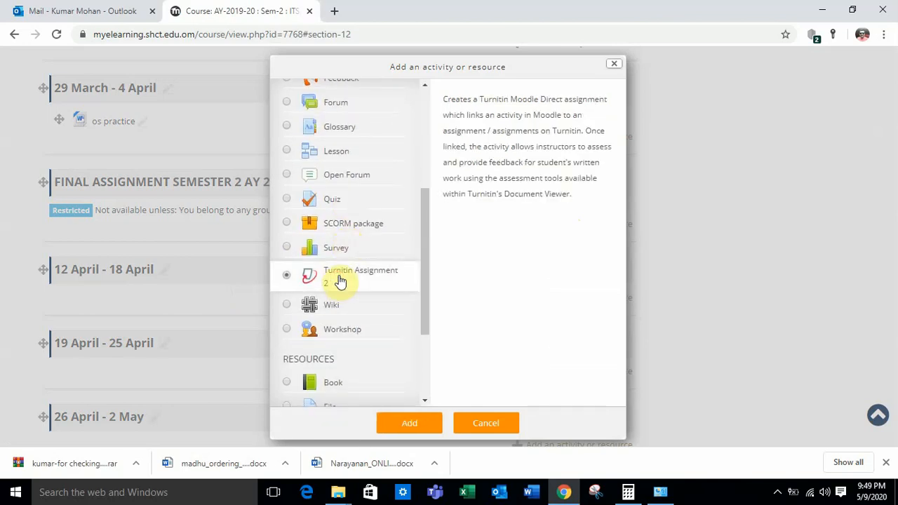
left_click(400, 421)
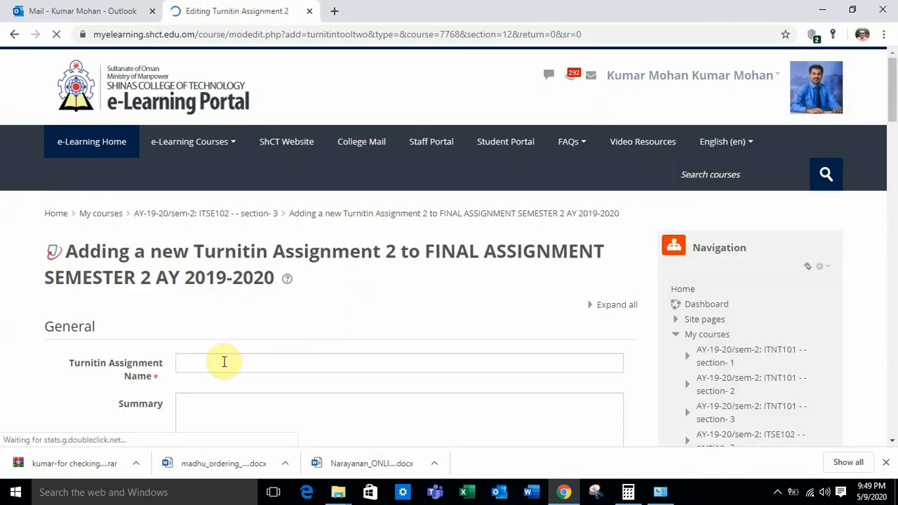
Name the Turnitin assignment FINAL ASSIGNMENT SUBMISSION - TURNITIN.
left_click(224, 361)
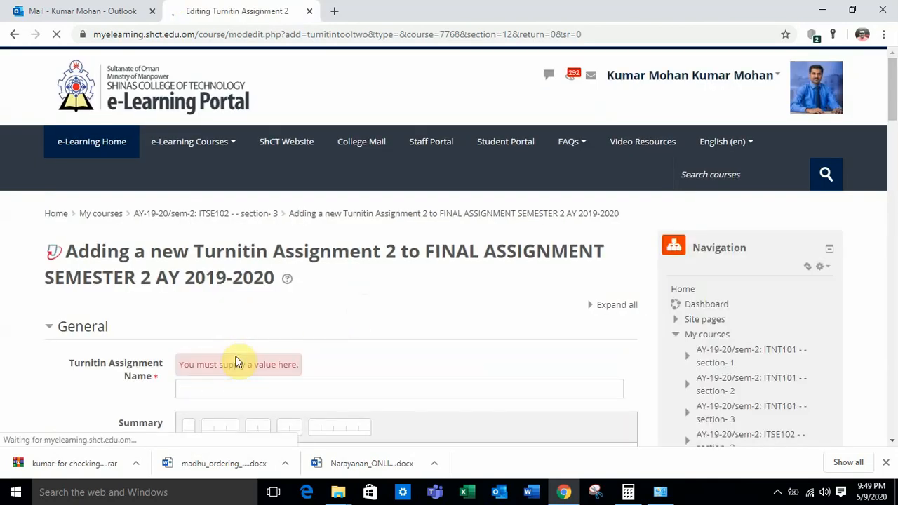
scroll(235, 361, "down", 5)
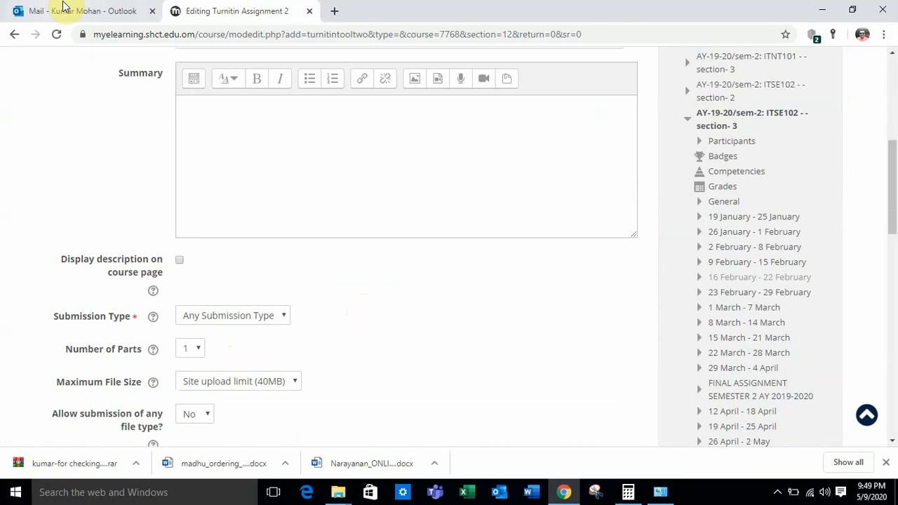
scroll(80, 89, "up", 3)
left_click(256, 257)
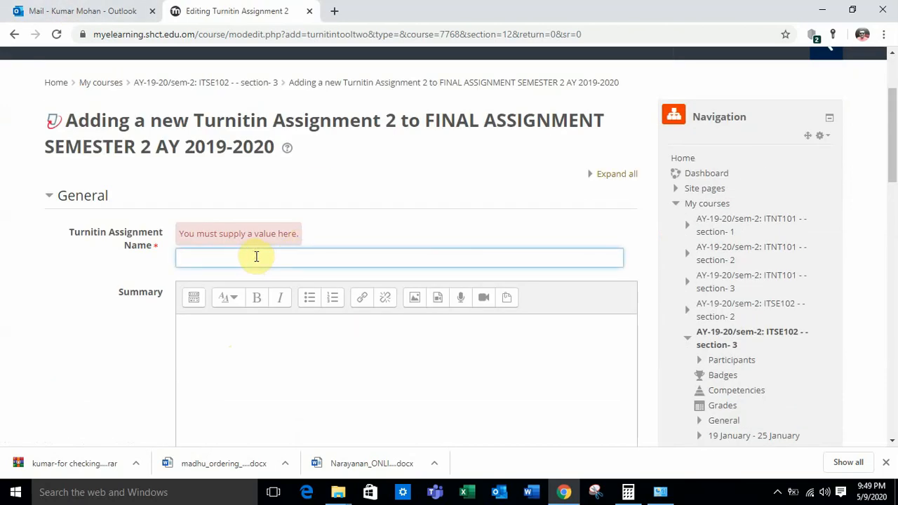
type("FINAL ASSIGNMENT")
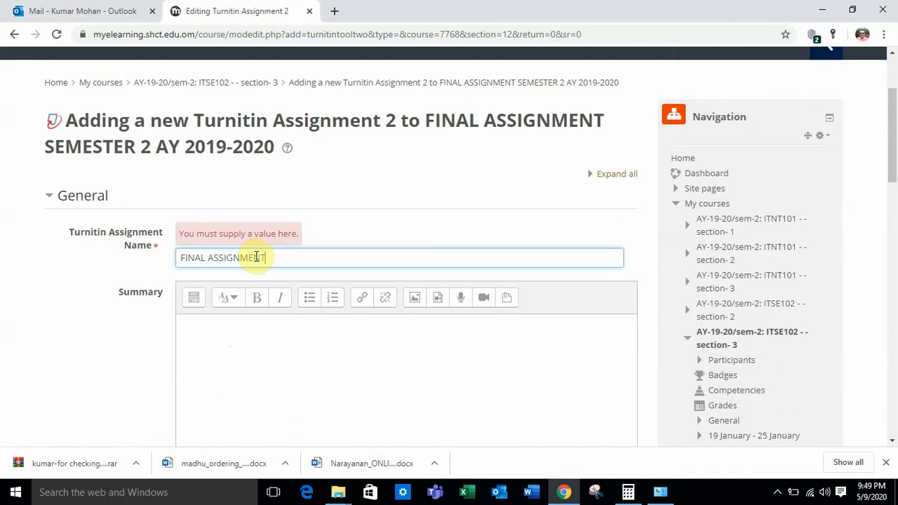
type(" SUBMISSION - T")
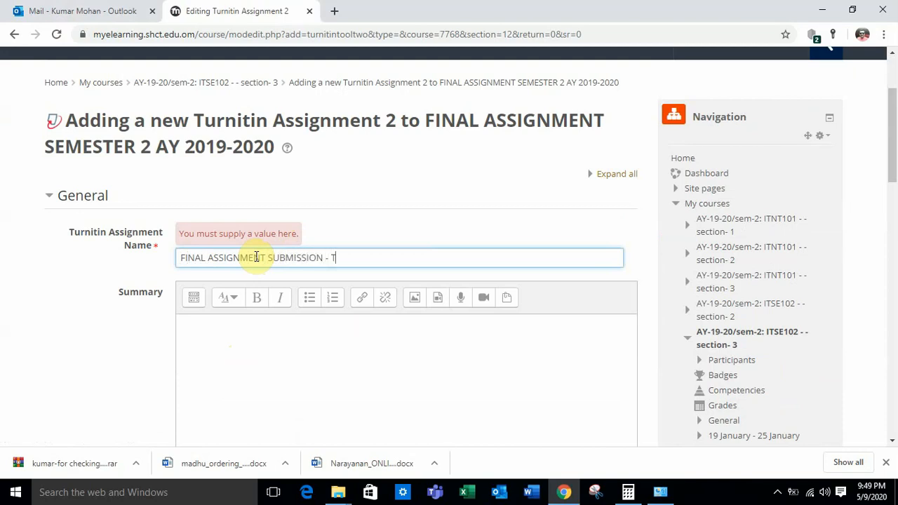
type("URNITIN")
Choose Any Submission Type as the submission type and keep the number of parts at 1.
scroll(320, 367, "down", 5)
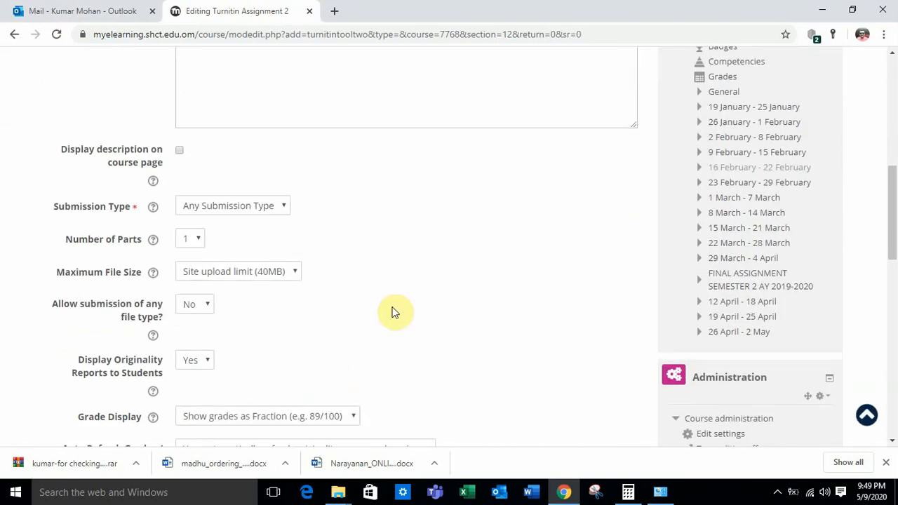
scroll(379, 291, "down", 3)
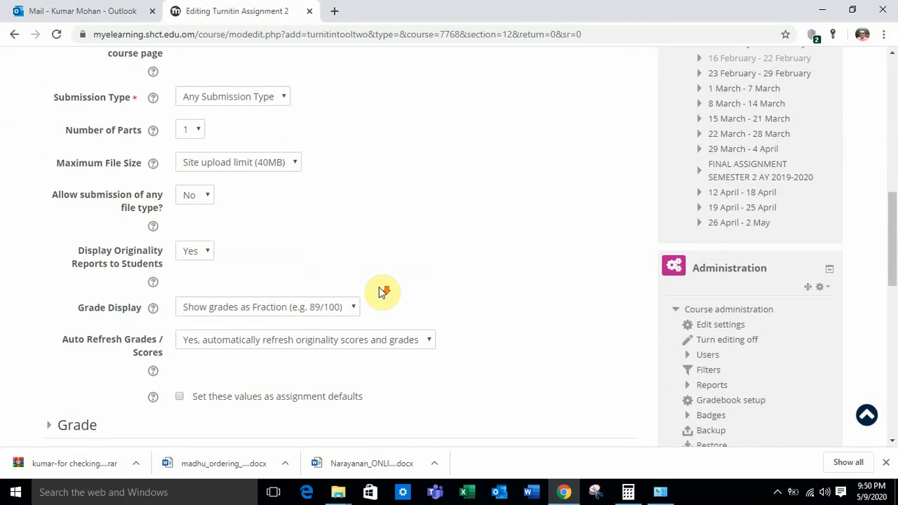
left_click(271, 98)
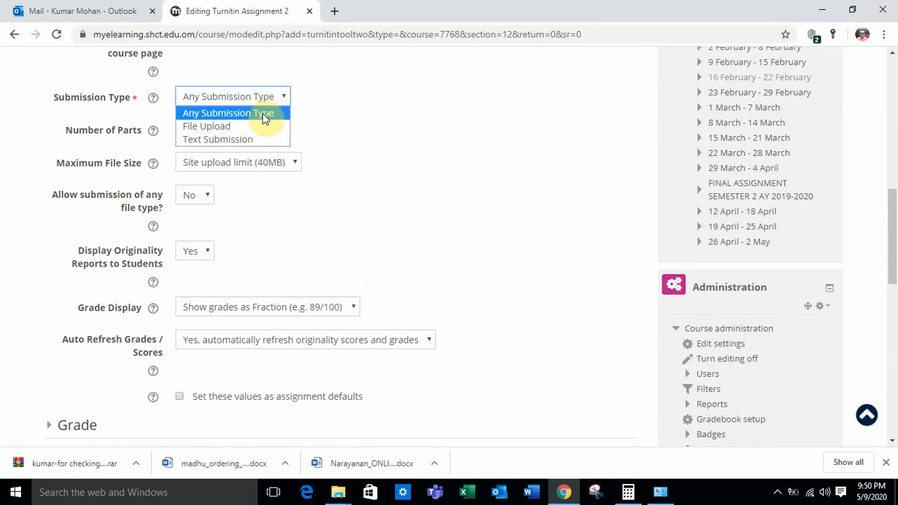
left_click(263, 117)
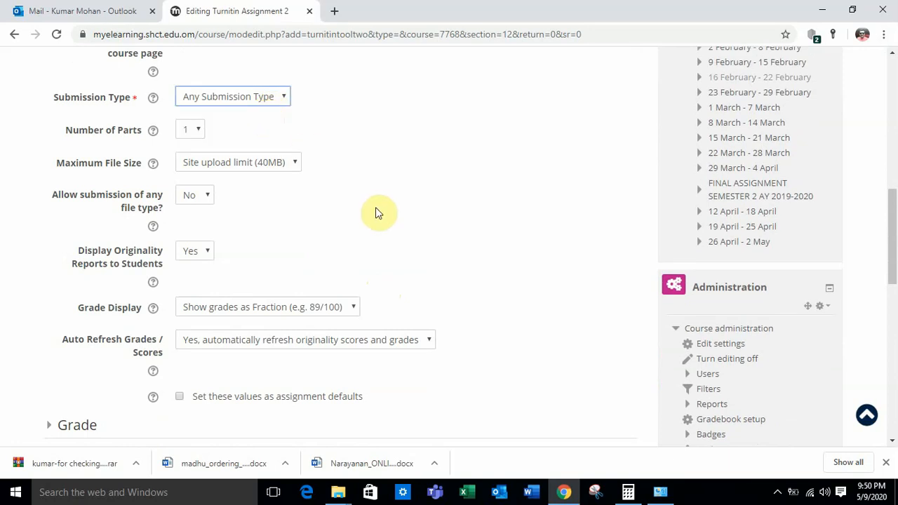
left_click(194, 132)
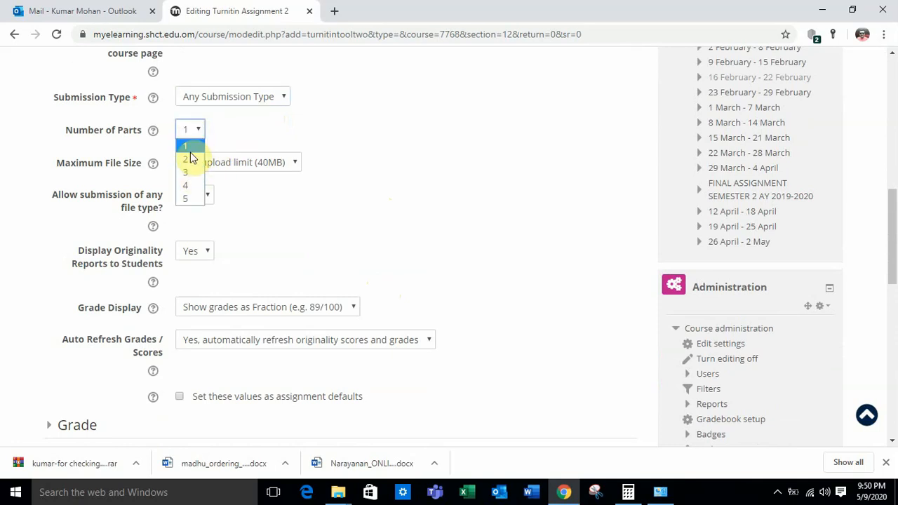
left_click(344, 167)
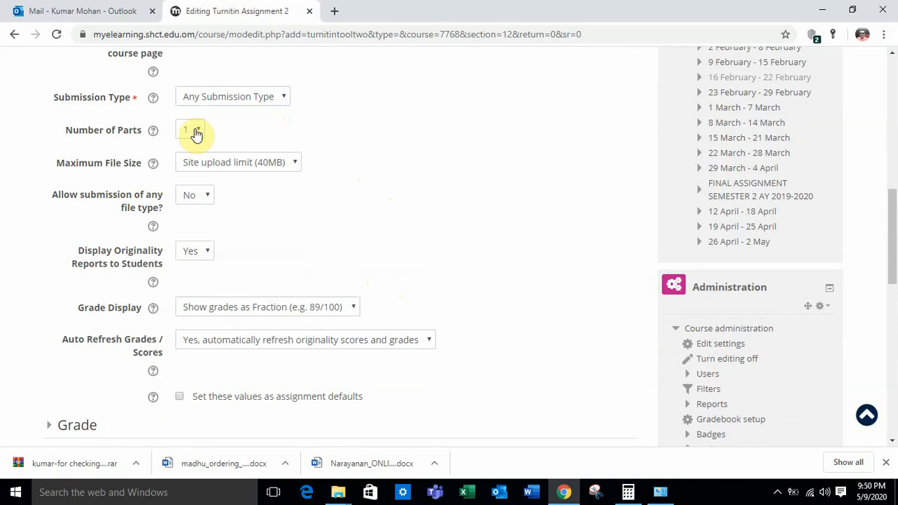
Review the assignment's grade display and auto refresh options, and expand the Grade settings to examine them.
scroll(327, 264, "down", 2)
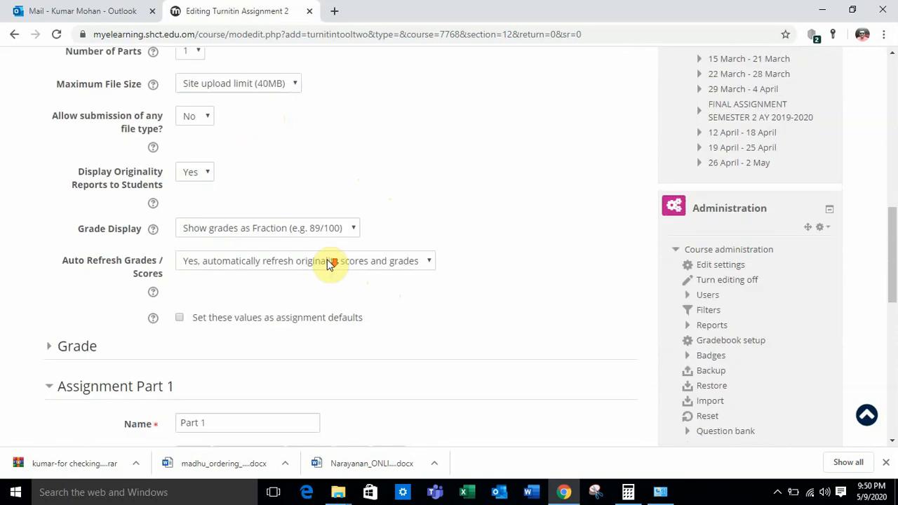
left_click(297, 200)
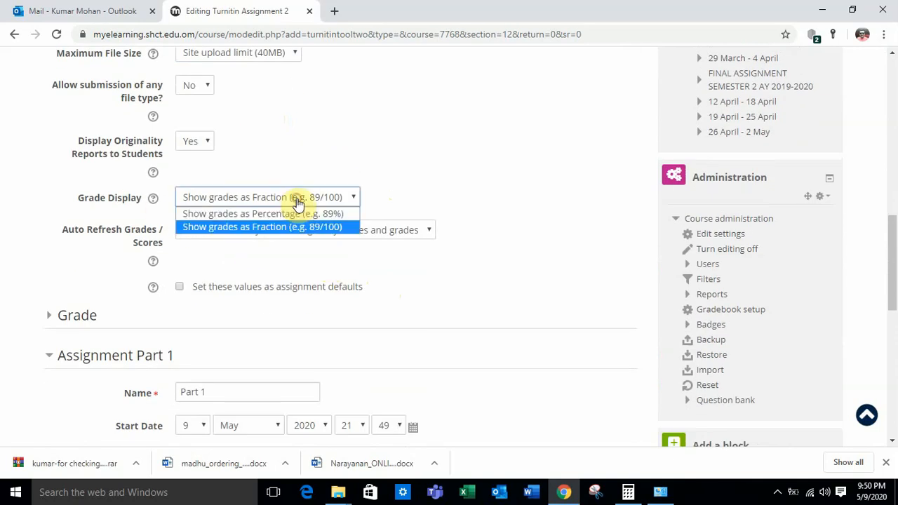
left_click(298, 201)
left_click(305, 233)
left_click(304, 232)
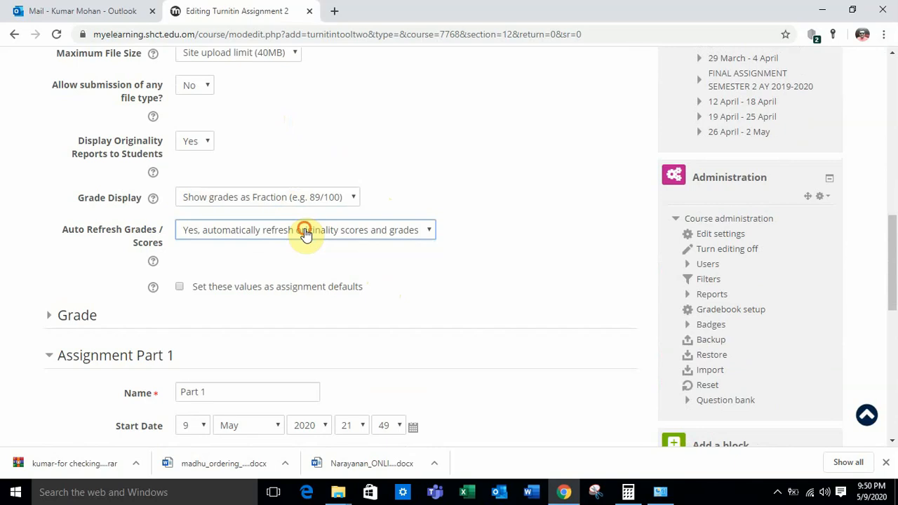
scroll(377, 297, "down", 2)
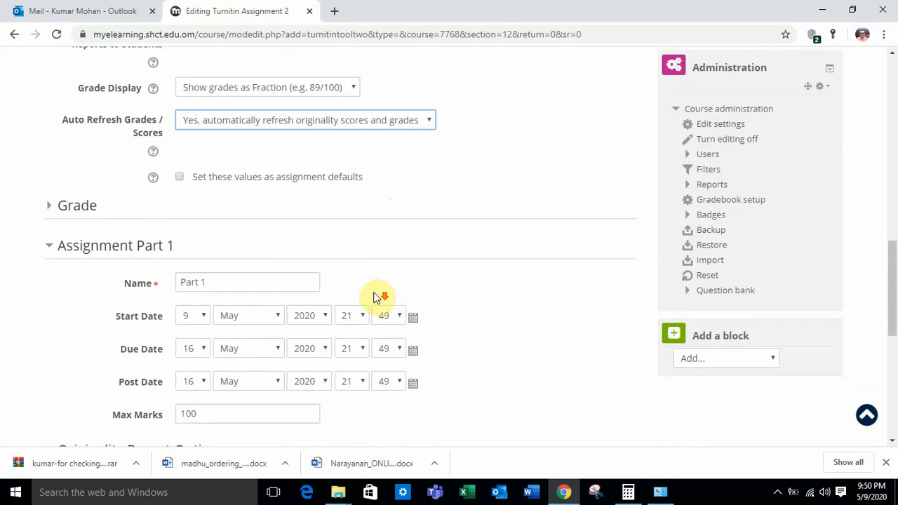
left_click(87, 209)
scroll(322, 288, "down", 3)
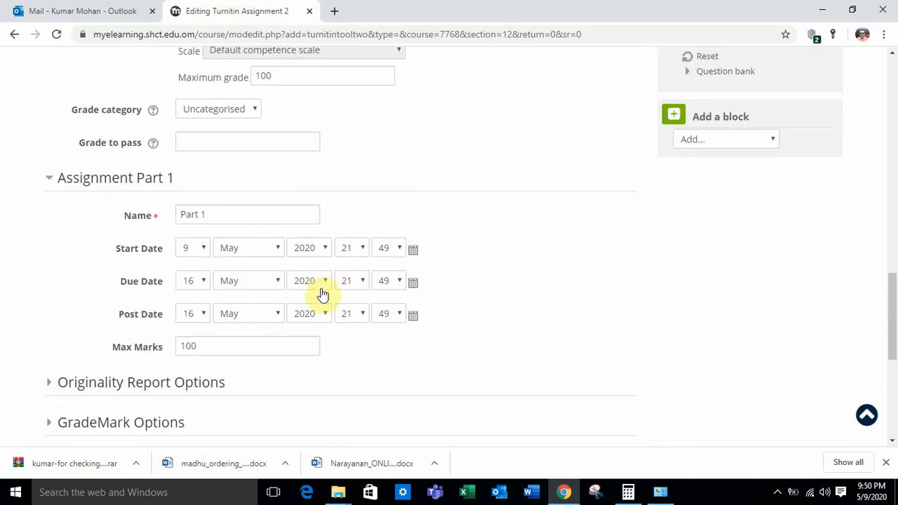
scroll(322, 293, "up", 2)
Set the start date of Assignment Part 1 to 12 May 2020 at 09:00.
scroll(368, 275, "down", 3)
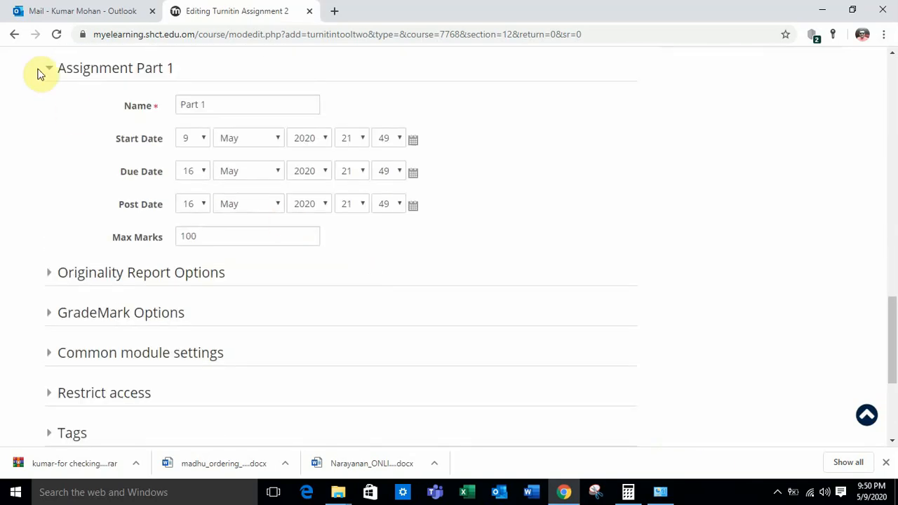
left_click(202, 140)
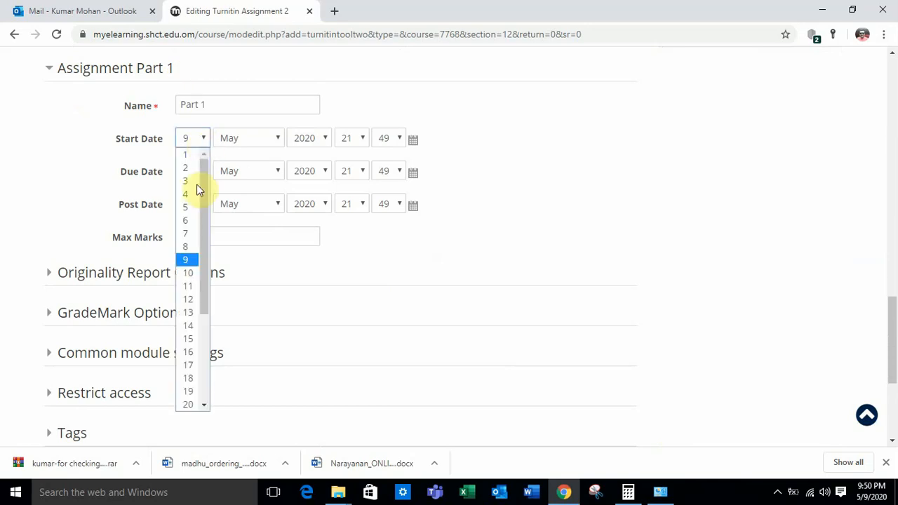
left_click(192, 299)
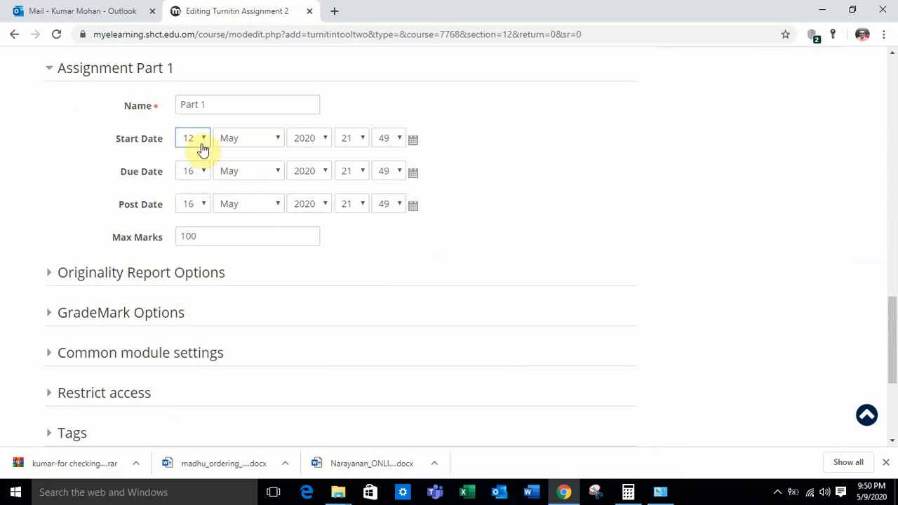
left_click(351, 140)
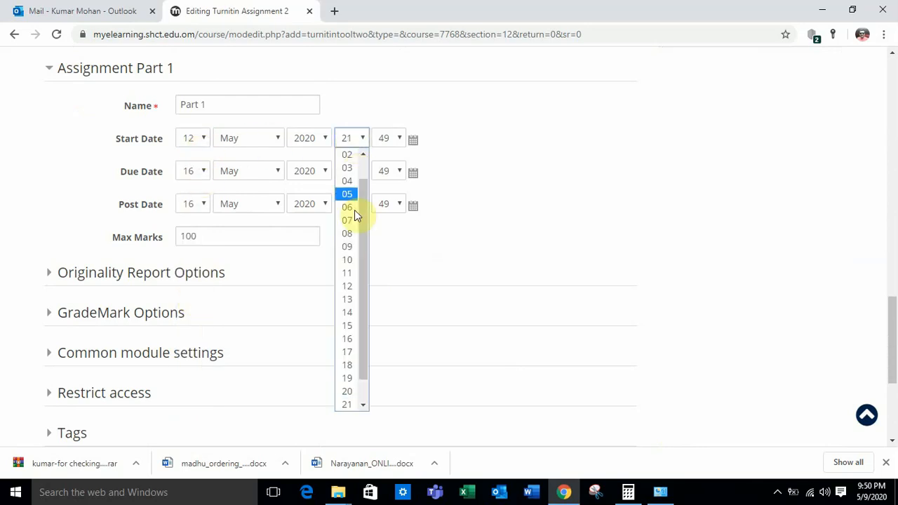
left_click(347, 247)
left_click(393, 139)
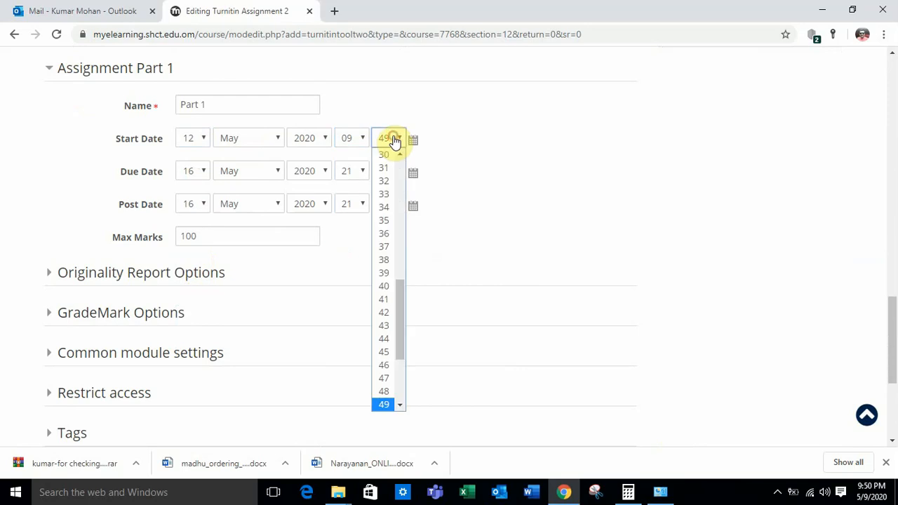
left_click_drag(397, 287, 388, 151)
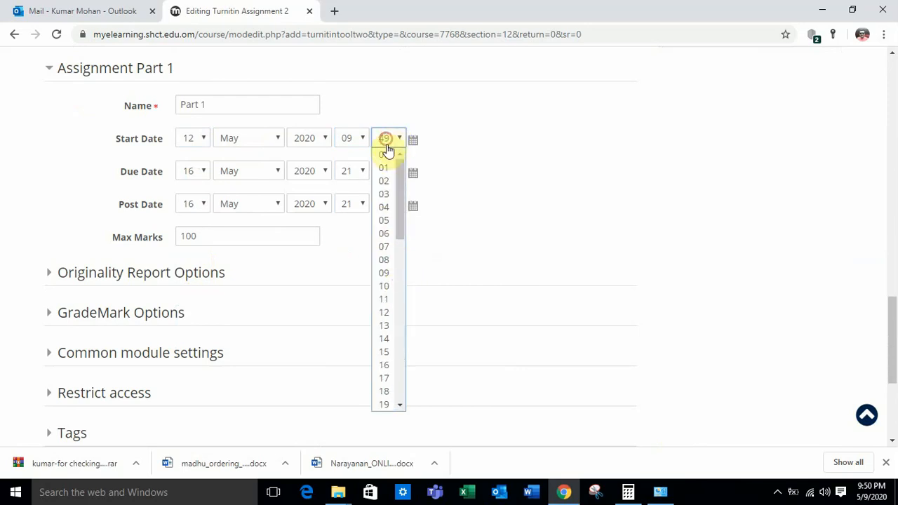
left_click(384, 154)
Set the due date of Assignment Part 1 to 14 May 2020 at 09:00.
left_click(209, 175)
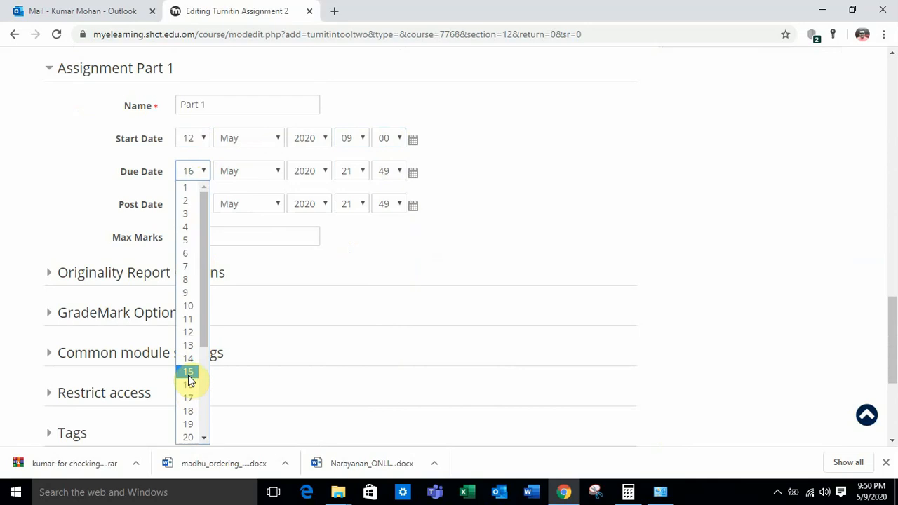
left_click(186, 359)
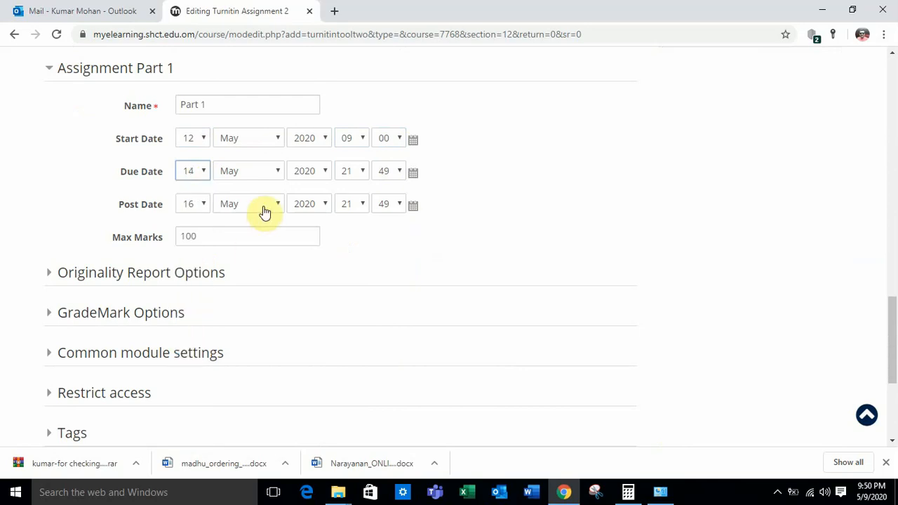
left_click(357, 178)
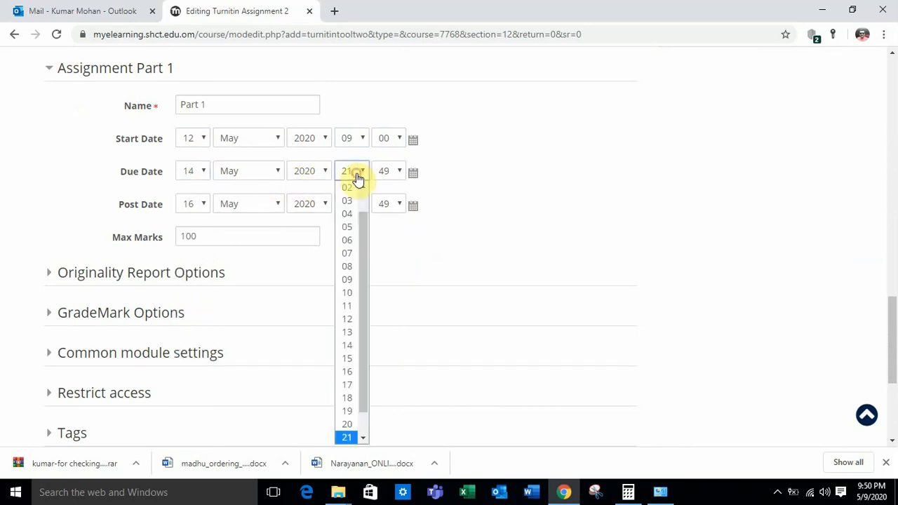
left_click(348, 281)
left_click(397, 172)
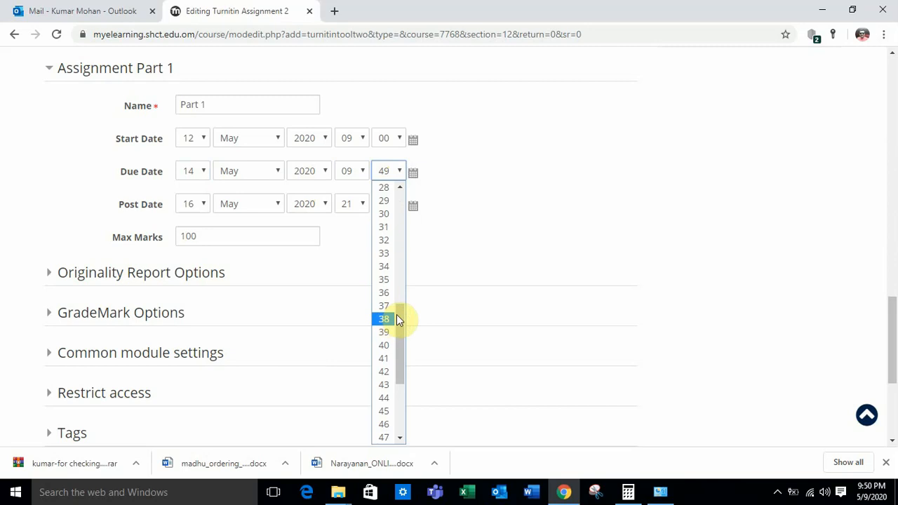
left_click_drag(398, 317, 407, 194)
left_click(385, 187)
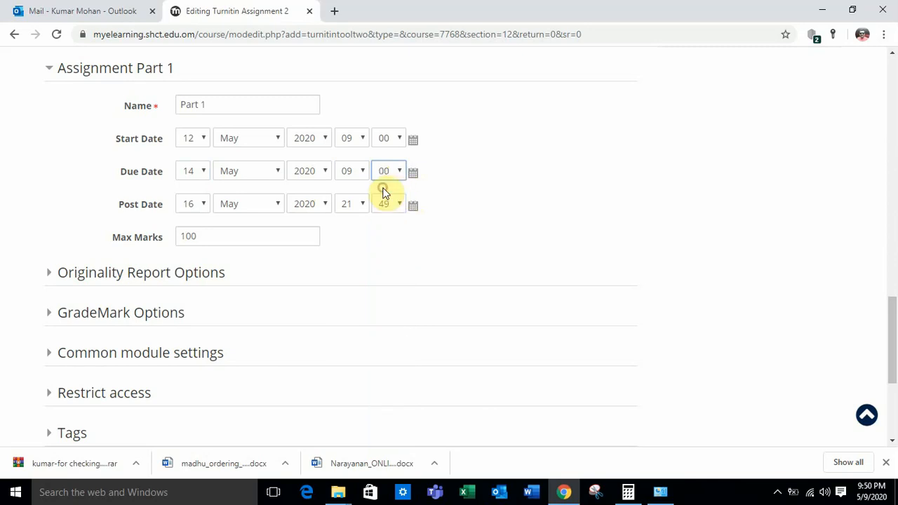
left_click(502, 197)
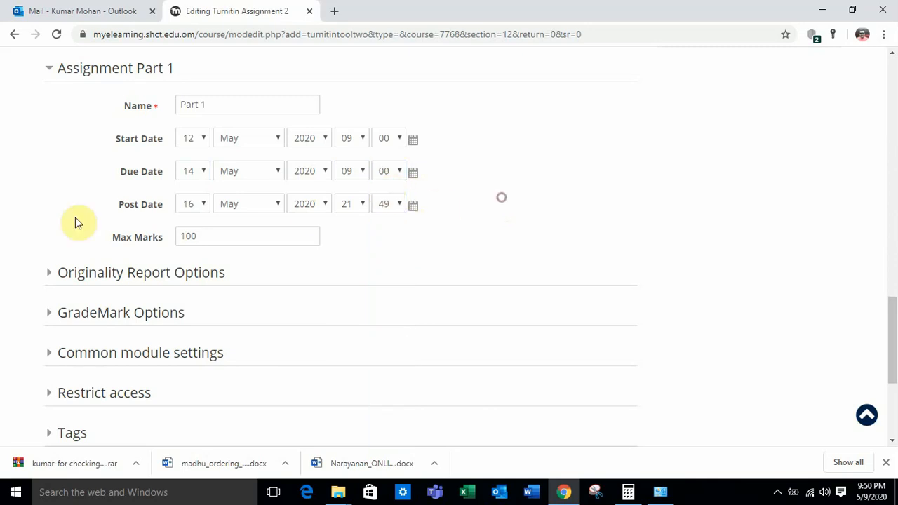
Set the year of the Assignment Part 1 post date to 2025.
left_click(312, 211)
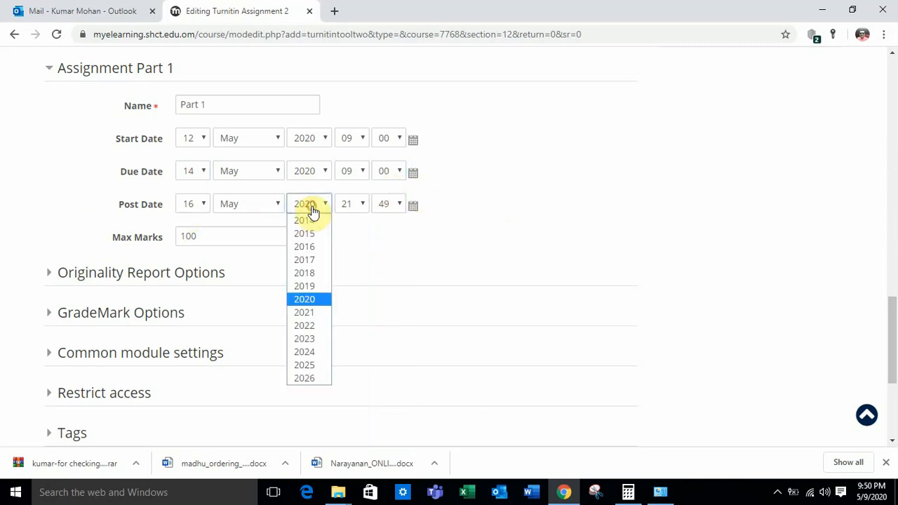
left_click(301, 366)
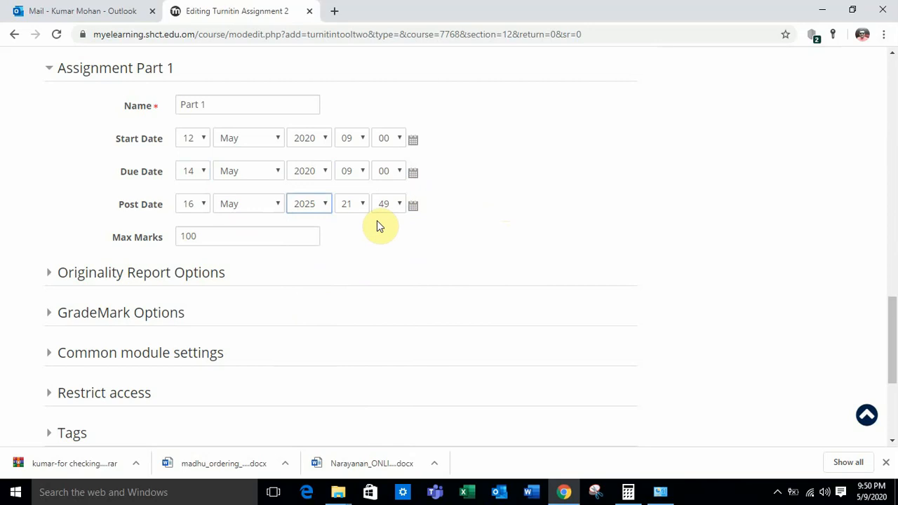
left_click(568, 225)
In the originality report options, set the report generation speed to generate reports immediately with students able to resubmit until the due date.
scroll(477, 231, "down", 3)
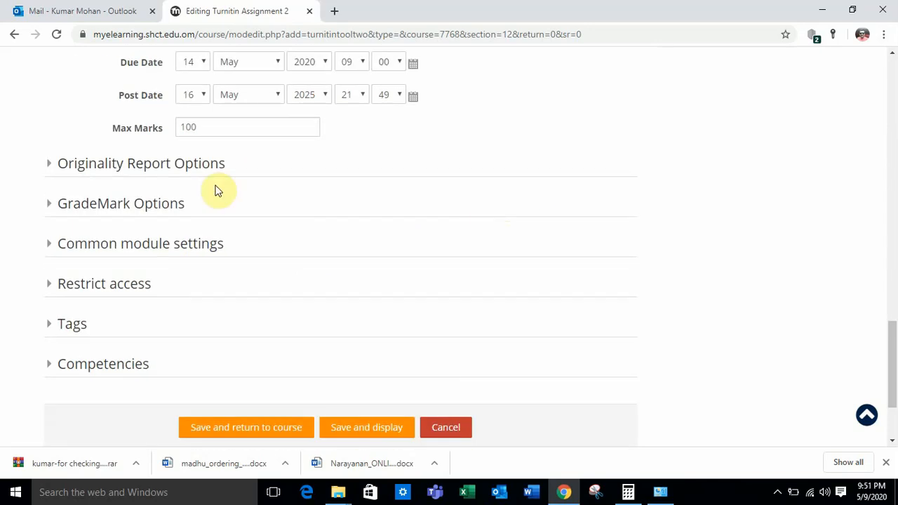
left_click(174, 168)
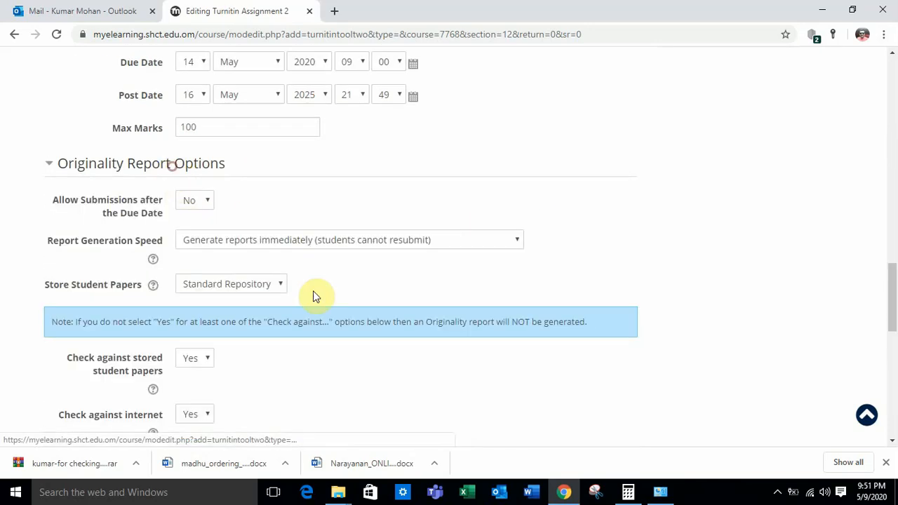
left_click(259, 250)
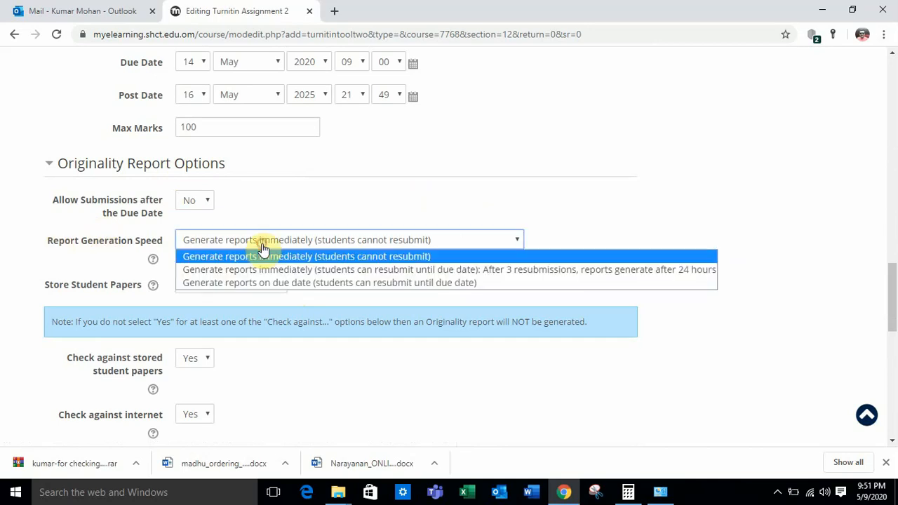
left_click(300, 272)
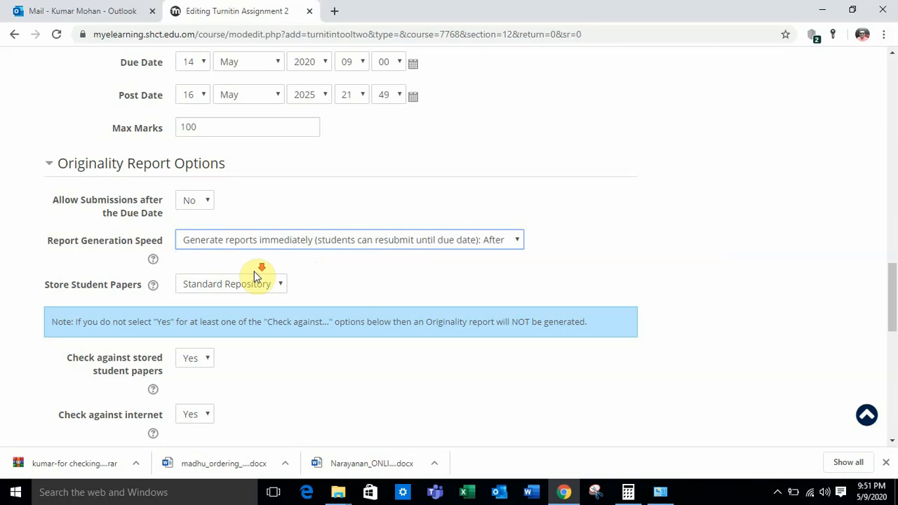
scroll(254, 273, "down", 2)
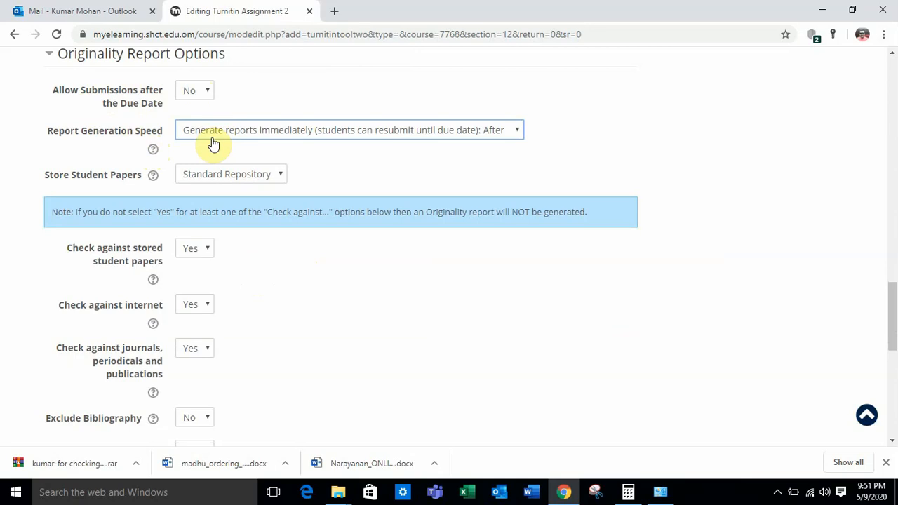
left_click(215, 140)
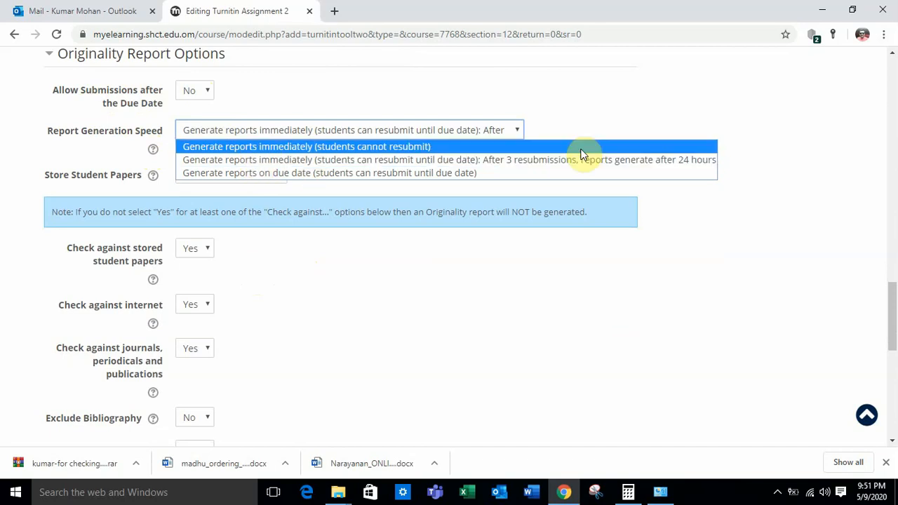
left_click(662, 167)
Add a group access restriction requiring students to belong to any group, and save the assignment, returning to the course.
scroll(280, 294, "down", 3)
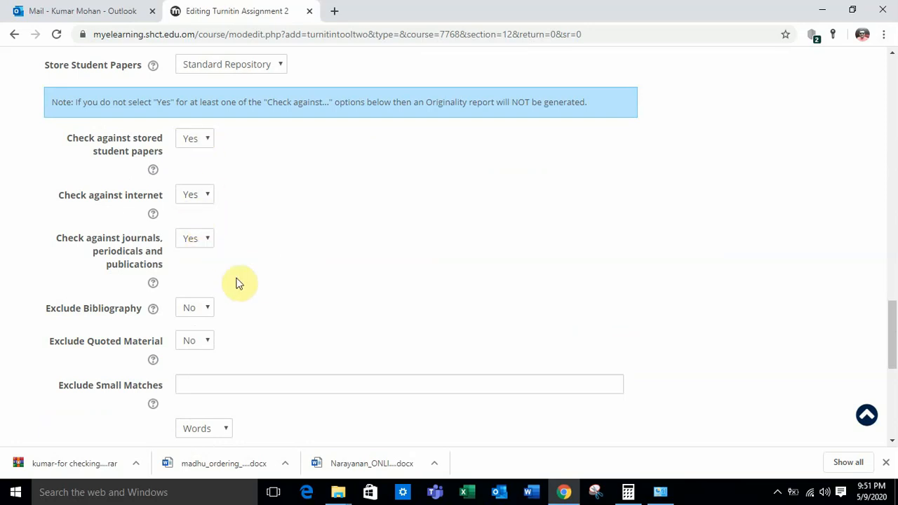
scroll(236, 280, "down", 3)
scroll(237, 278, "down", 3)
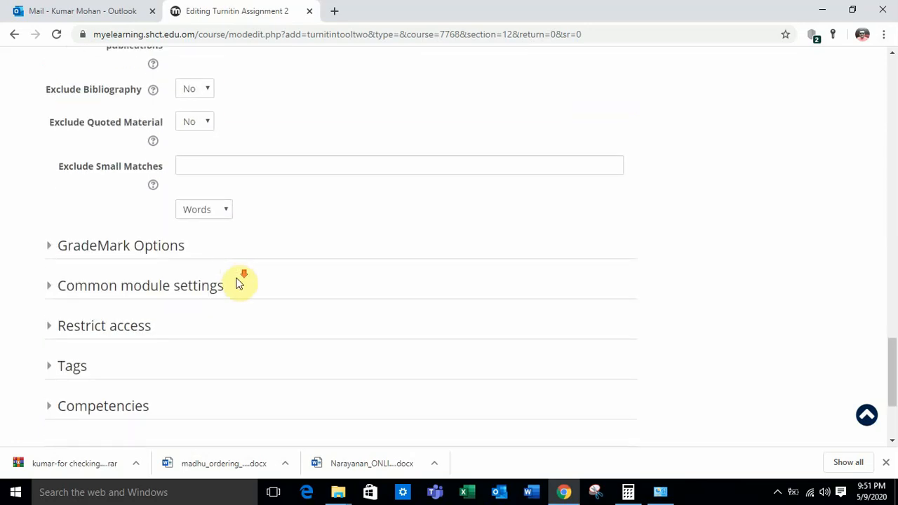
scroll(237, 278, "down", 3)
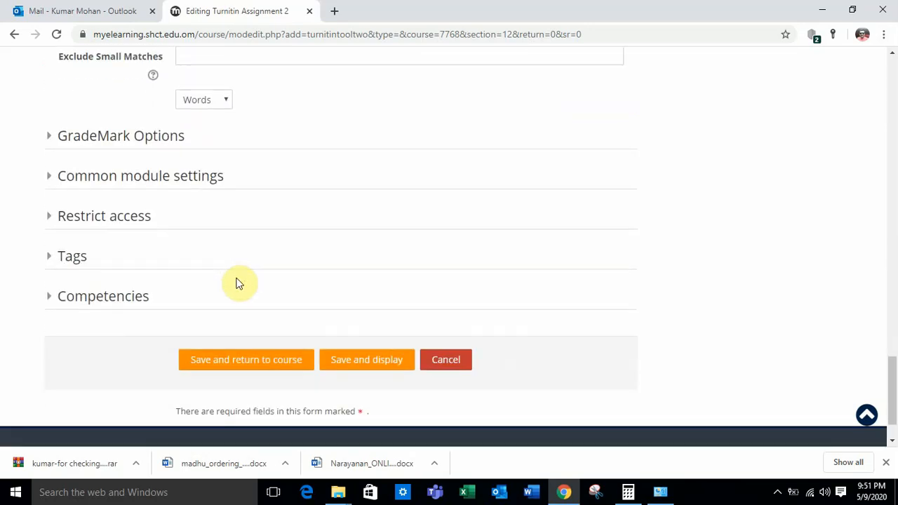
left_click(131, 223)
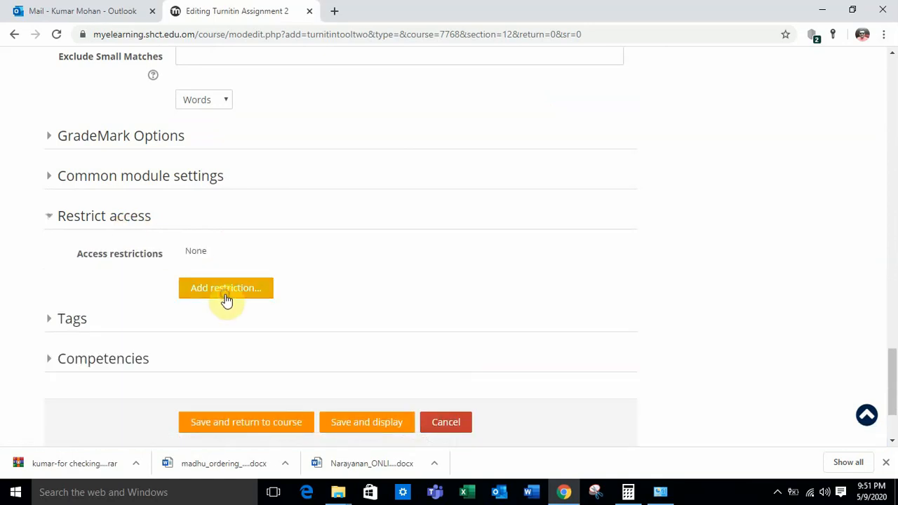
left_click(226, 289)
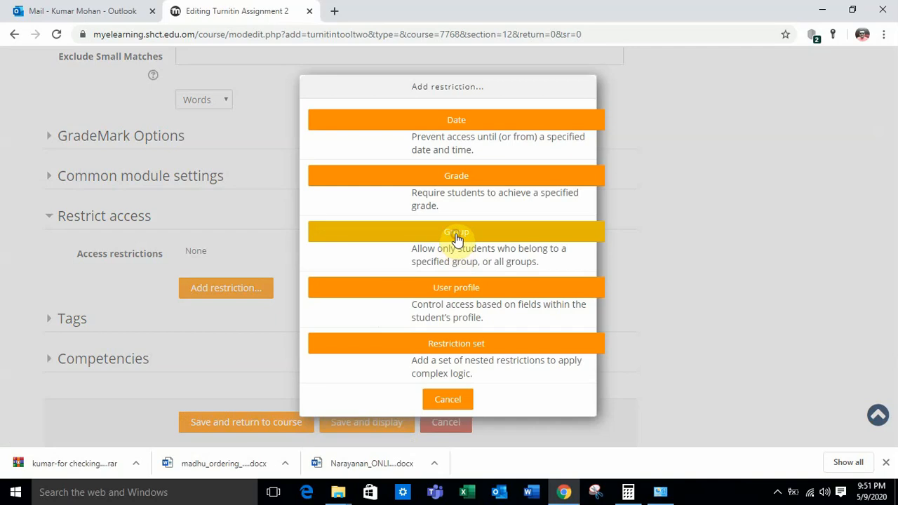
left_click(456, 239)
left_click(298, 293)
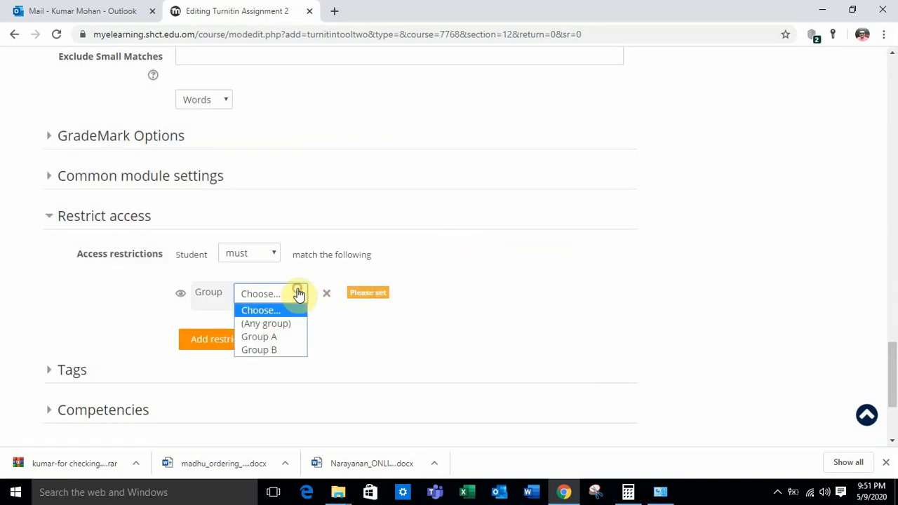
left_click(285, 324)
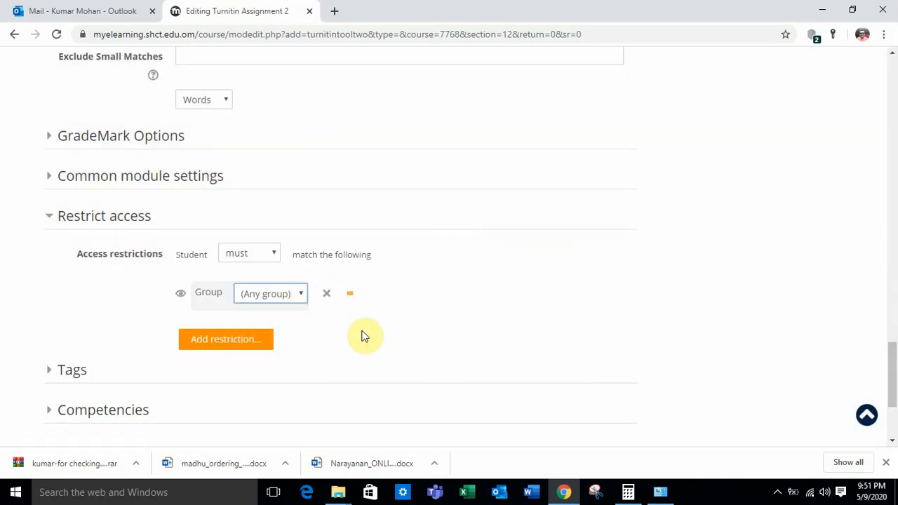
scroll(365, 335, "down", 2)
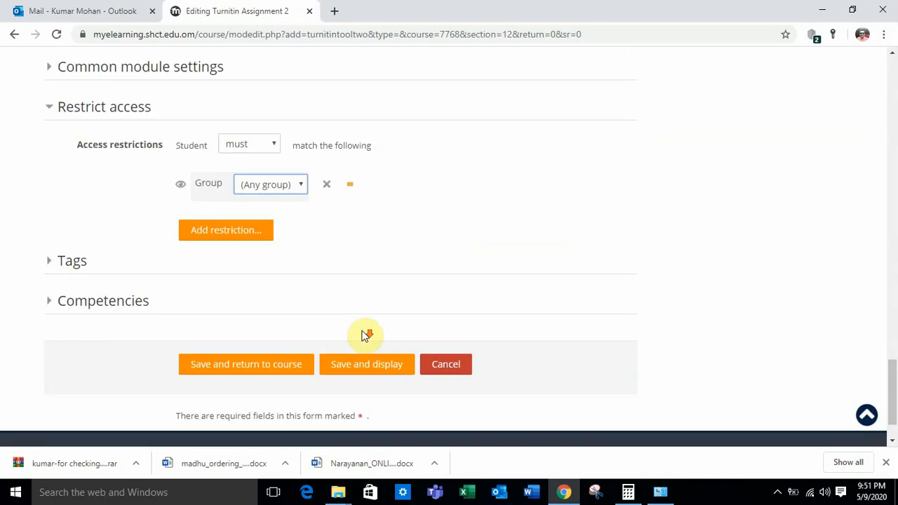
left_click(254, 367)
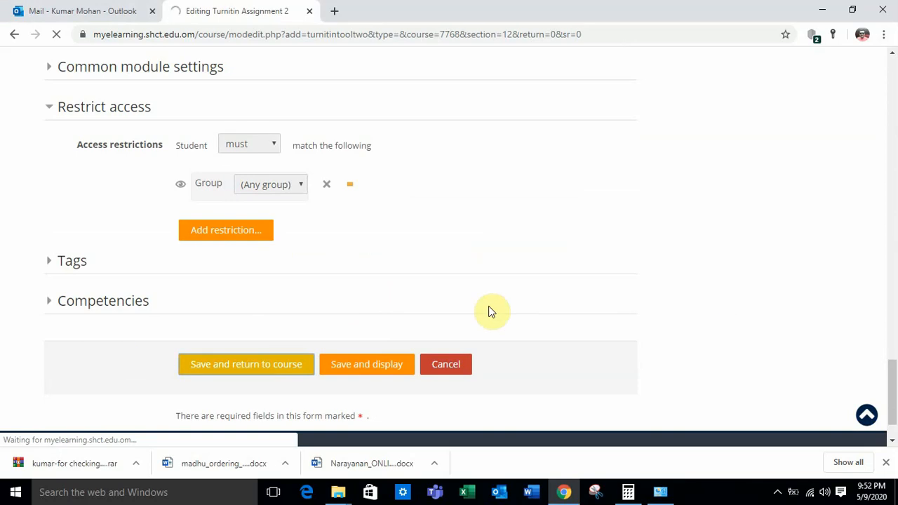
Open the FINAL ASSIGNMENT SUBMISSION - TURNITIN activity from the FINAL ASSIGNMENT SEMESTER 2 AY 2019-2020 section.
scroll(491, 312, "up", 10)
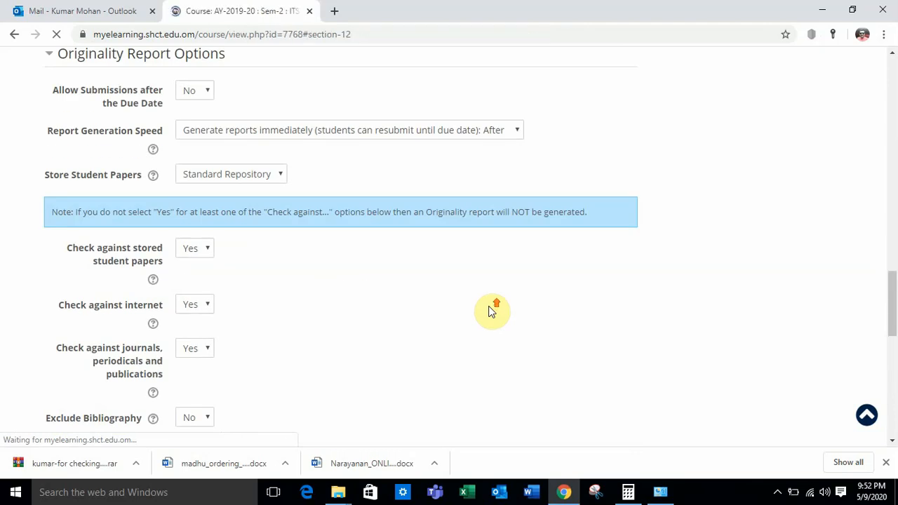
scroll(491, 312, "down", 1)
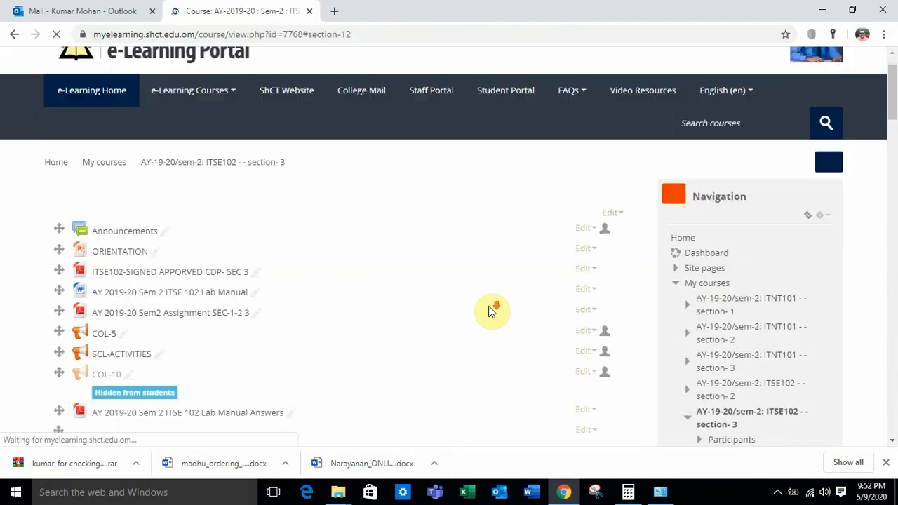
scroll(491, 312, "down", 20)
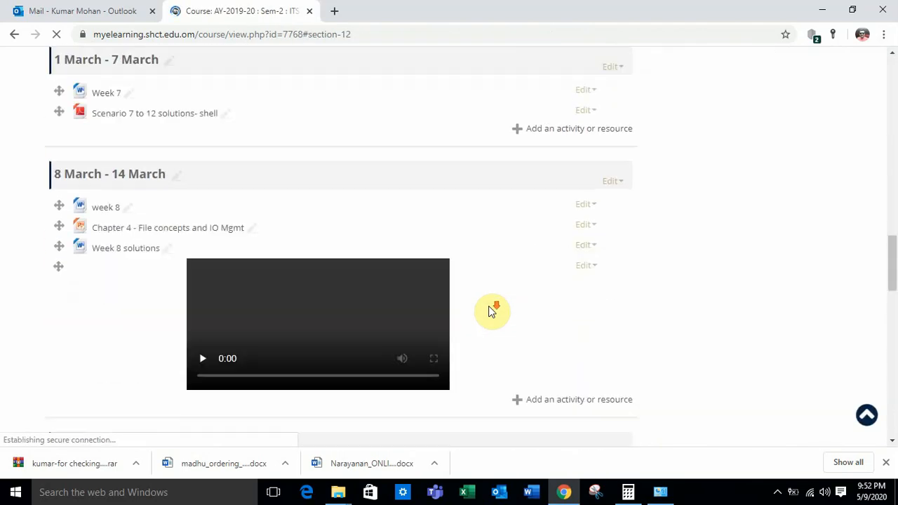
scroll(491, 312, "down", 20)
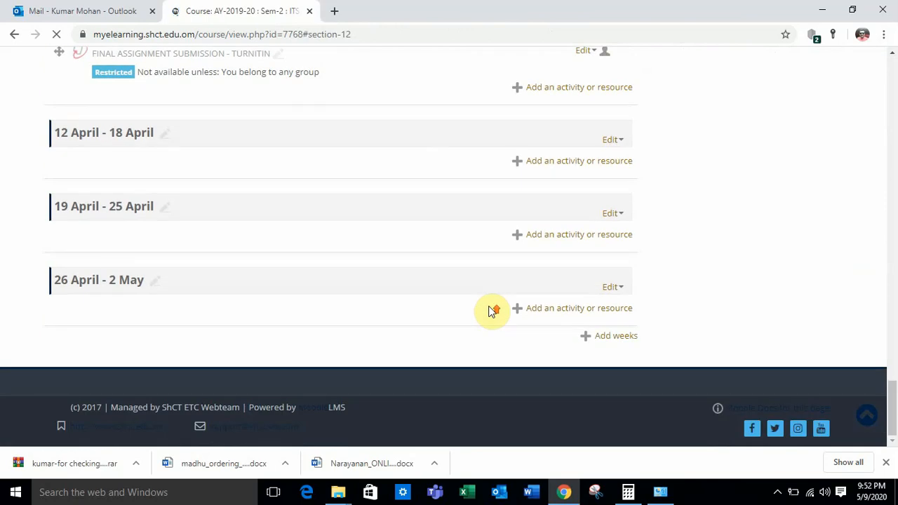
scroll(491, 312, "up", 3)
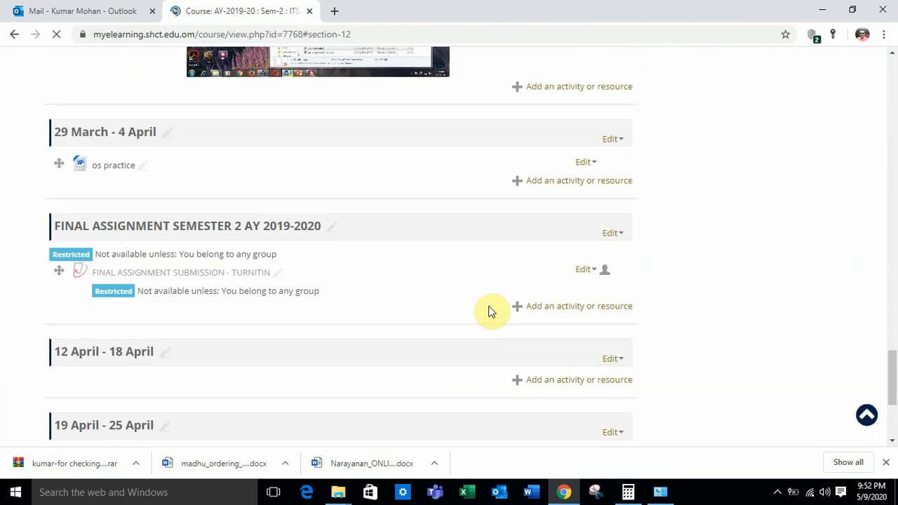
left_click(167, 276)
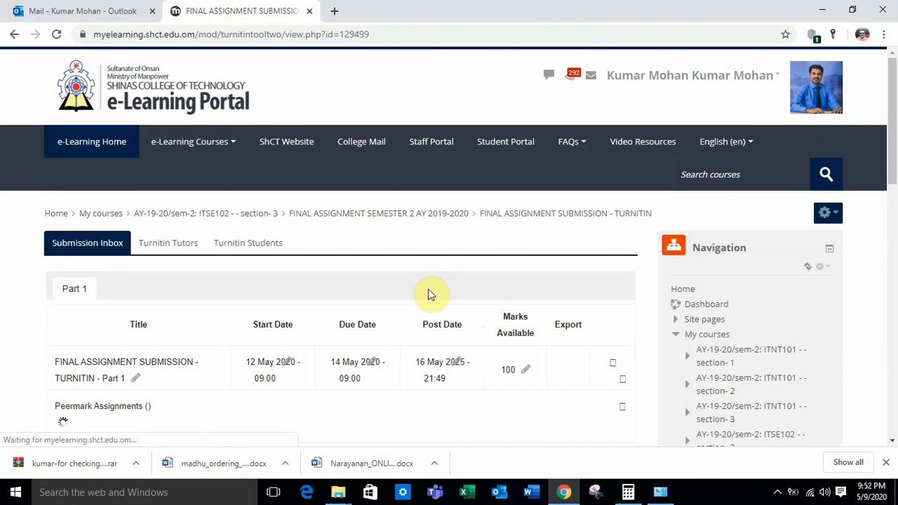
Look over the submission inbox and open the rubric manager for Part 1 of the assignment.
scroll(430, 295, "down", 3)
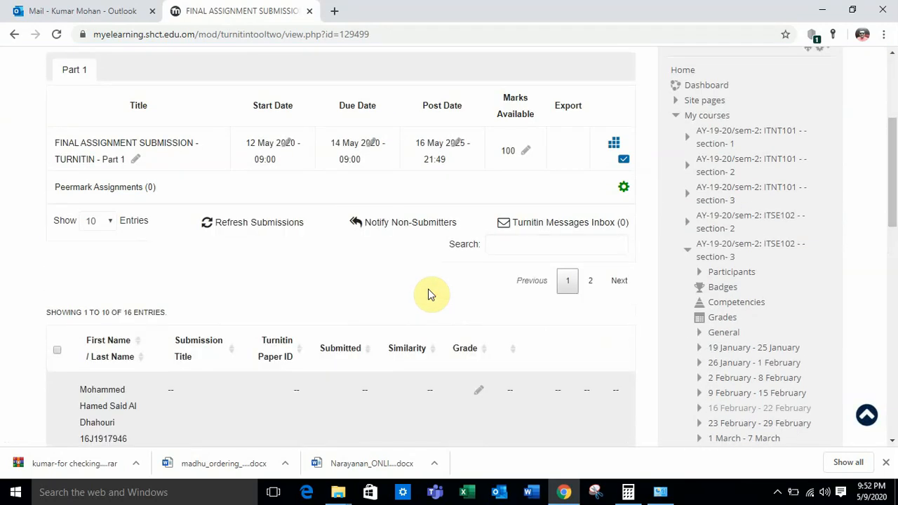
scroll(431, 295, "down", 2)
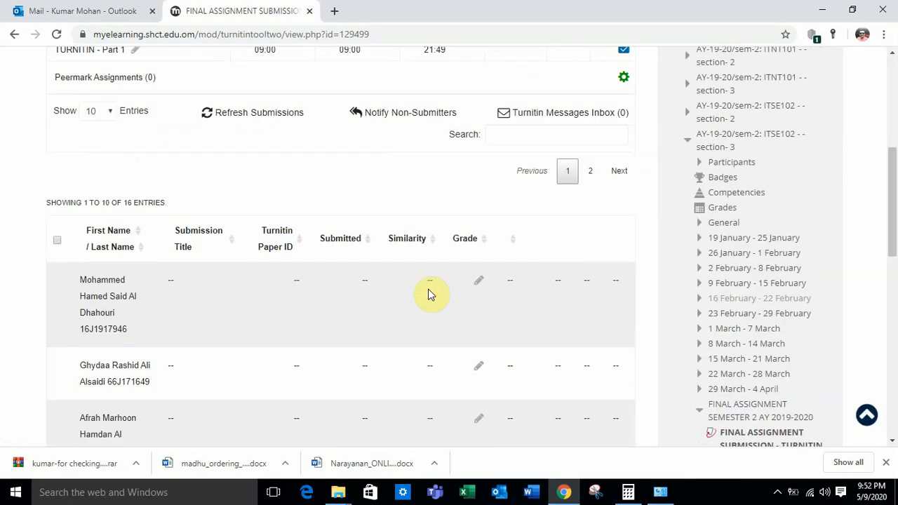
scroll(430, 294, "up", 2)
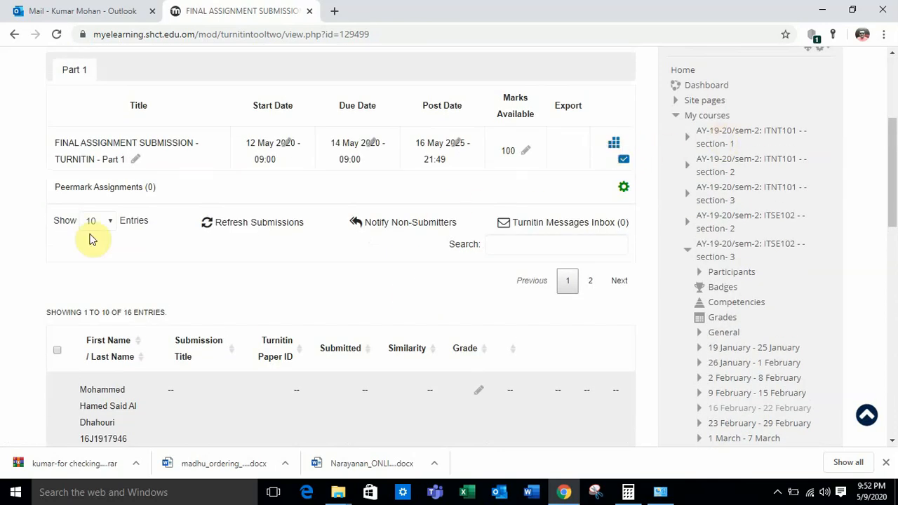
scroll(284, 306, "down", 11)
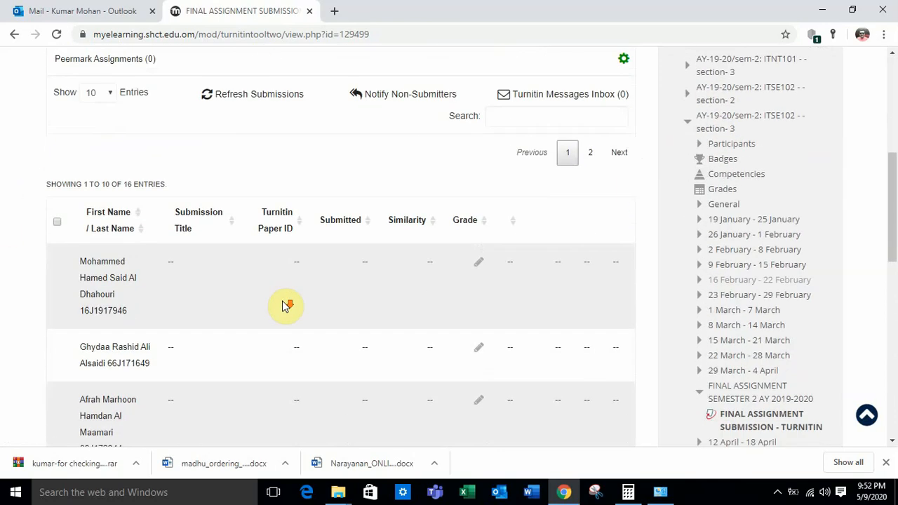
scroll(211, 250, "down", 2)
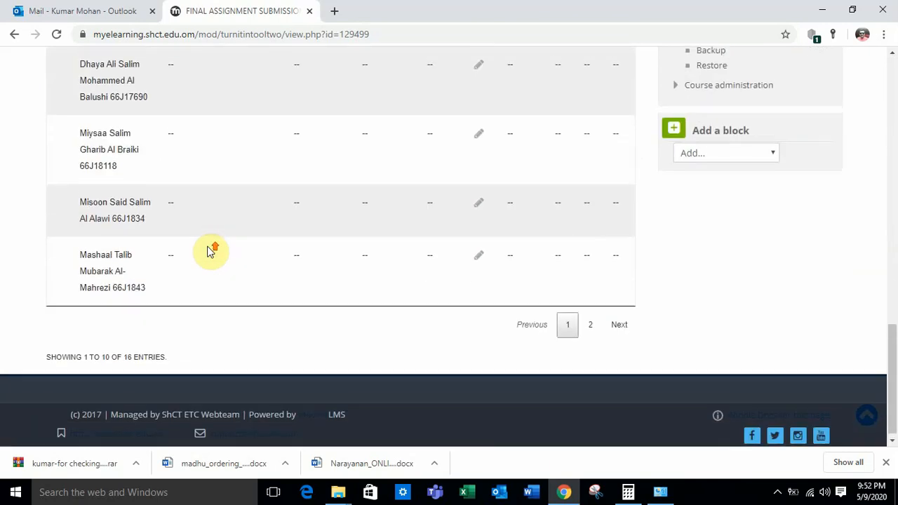
scroll(211, 250, "up", 13)
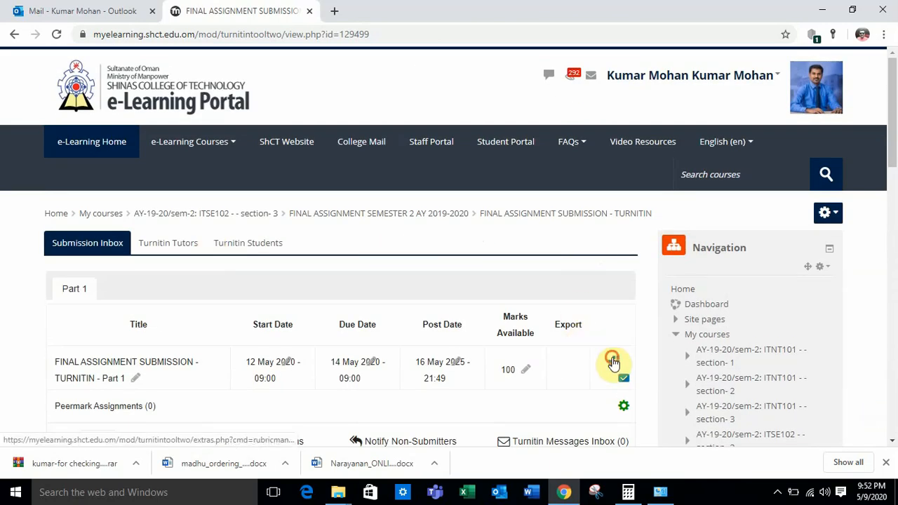
left_click(613, 362)
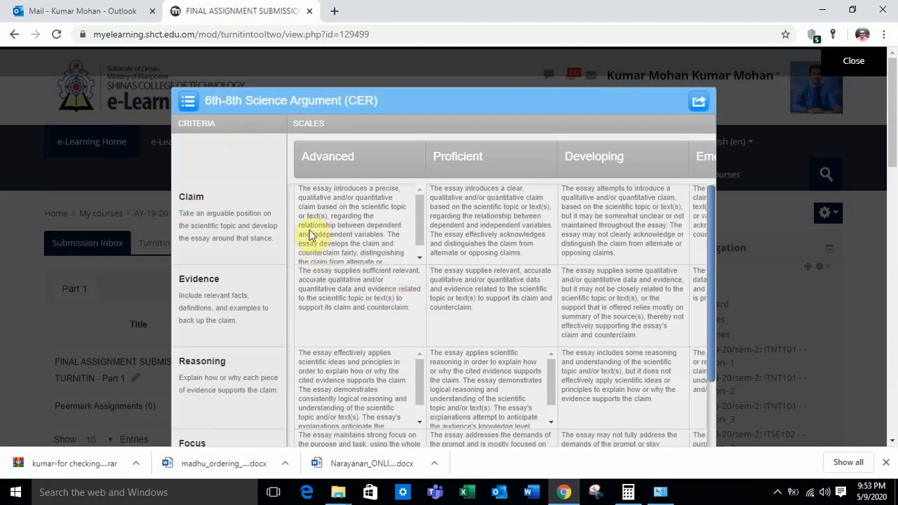
Load the shared rubric ShCT RBC V2_copy from the Rubrics and Forms list.
left_click(186, 102)
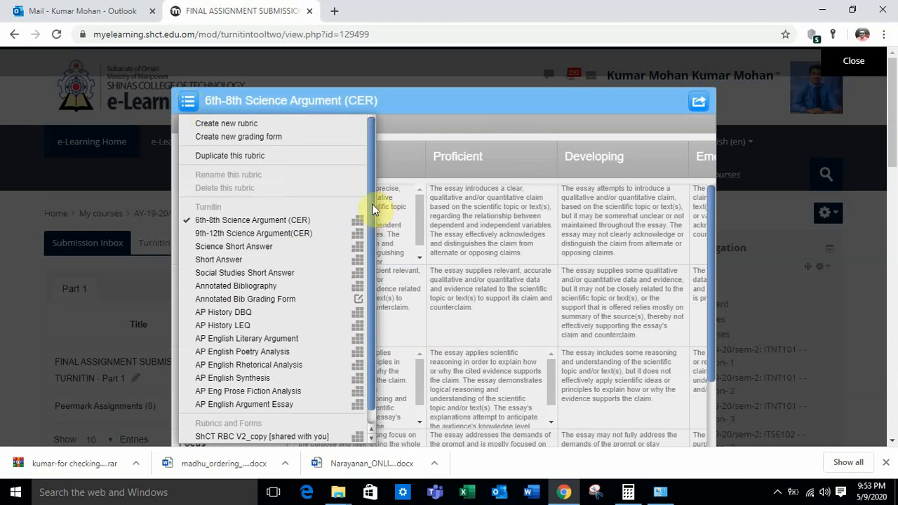
left_click_drag(370, 203, 371, 248)
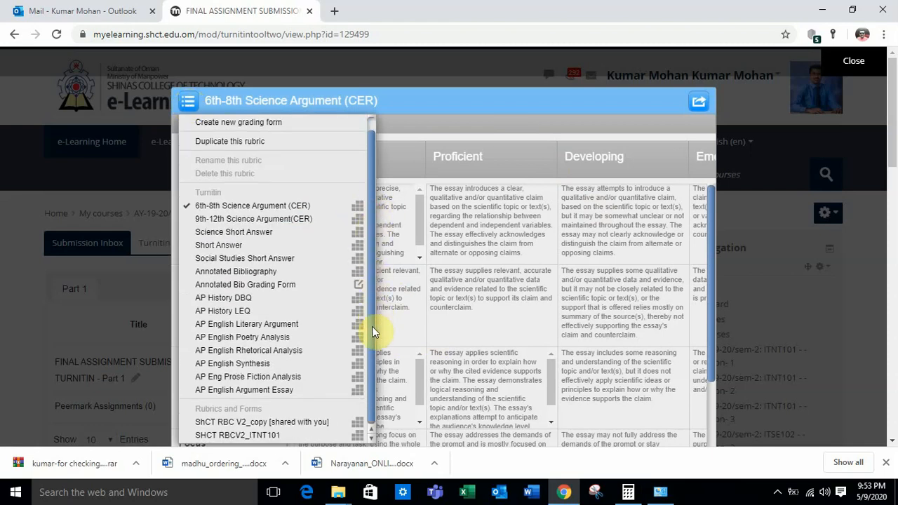
left_click(241, 424)
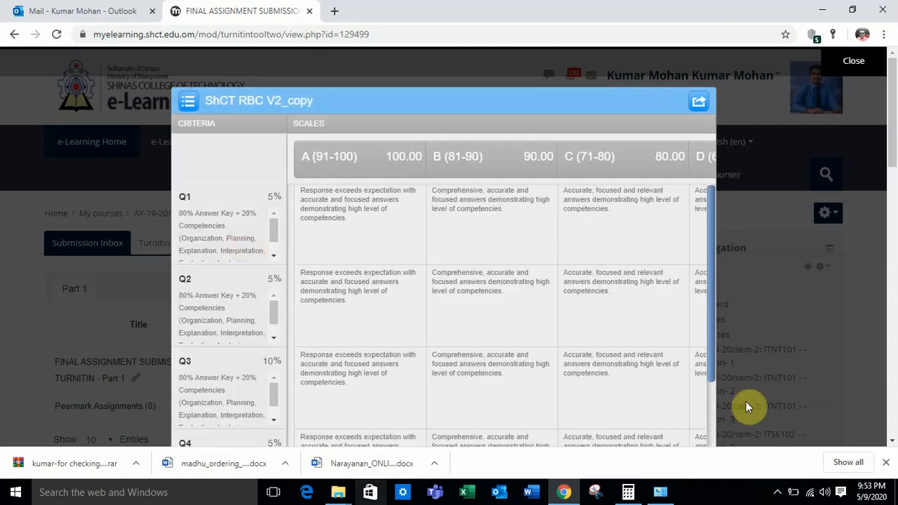
Duplicate the shared rubric and name the copy "ShCT RBC V2_ITSE102-OS".
left_click(188, 103)
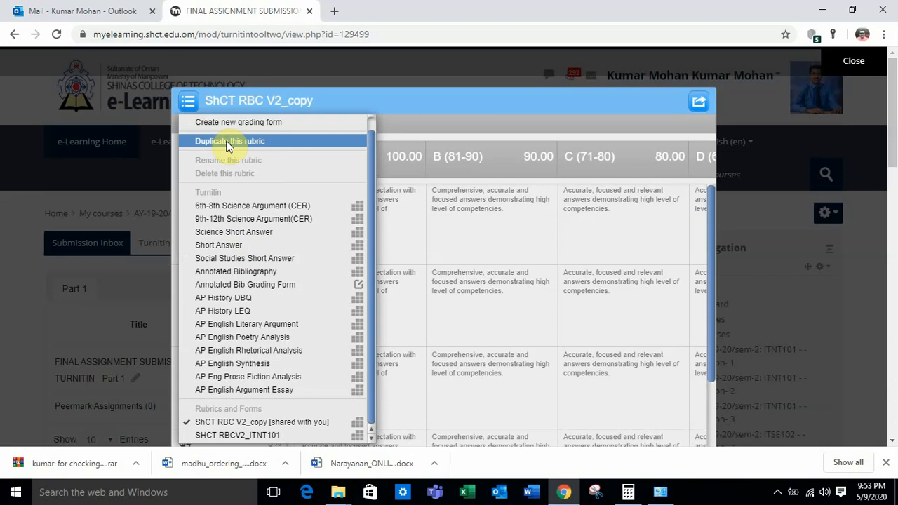
left_click(226, 143)
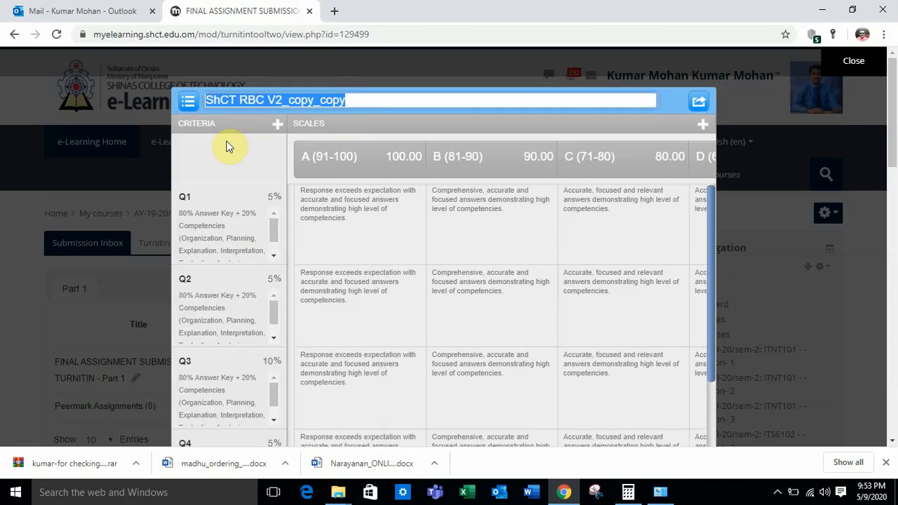
left_click(356, 103)
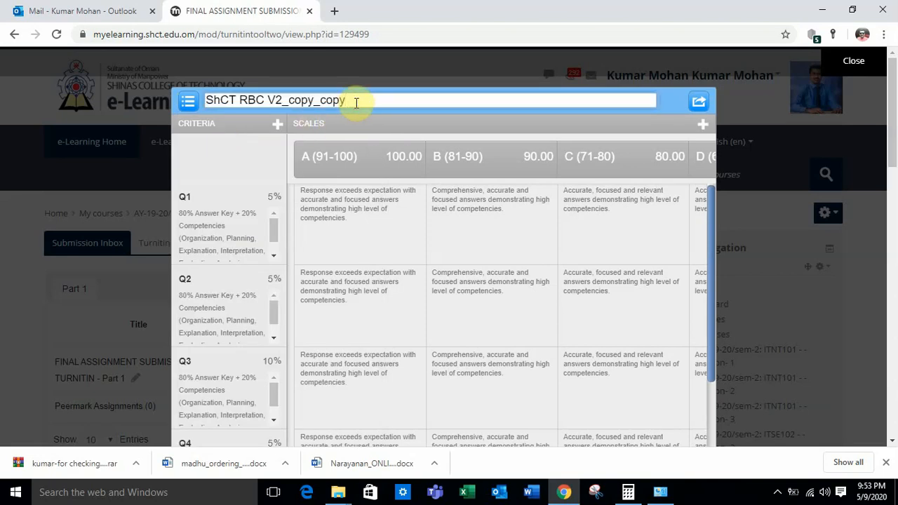
key("BackSpace")
key("BackSpace")
key("BackSpace")
key("BackSpace")
type("TSE102-OS")
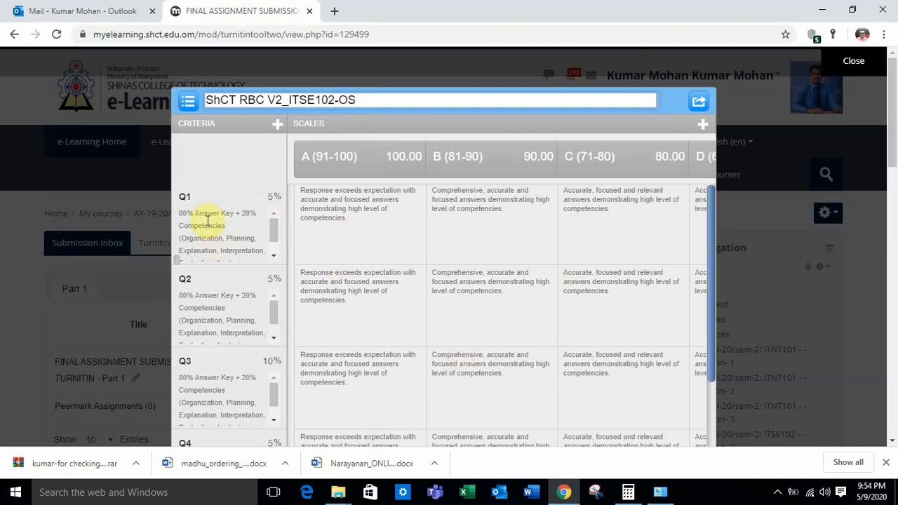
Add a new criterion after Q 6 in the rubric and name it "Q 7".
scroll(206, 287, "down", 3)
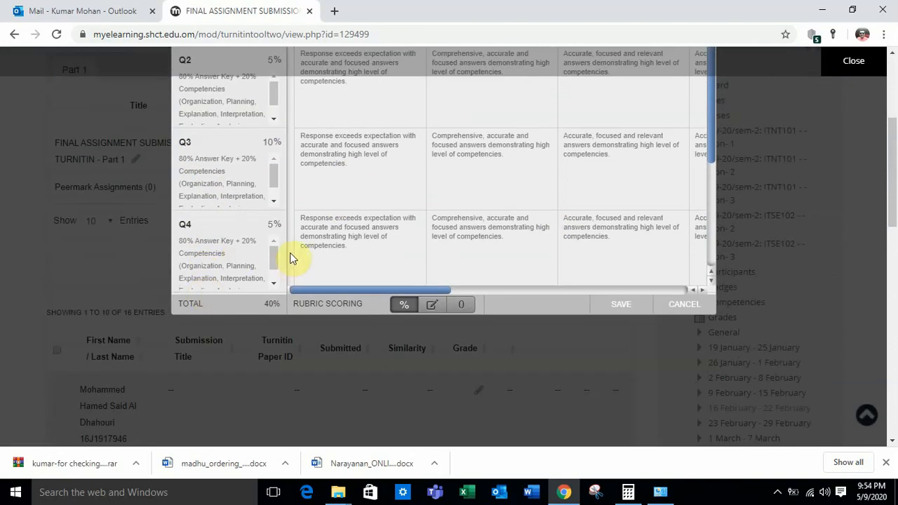
scroll(227, 276, "down", 4)
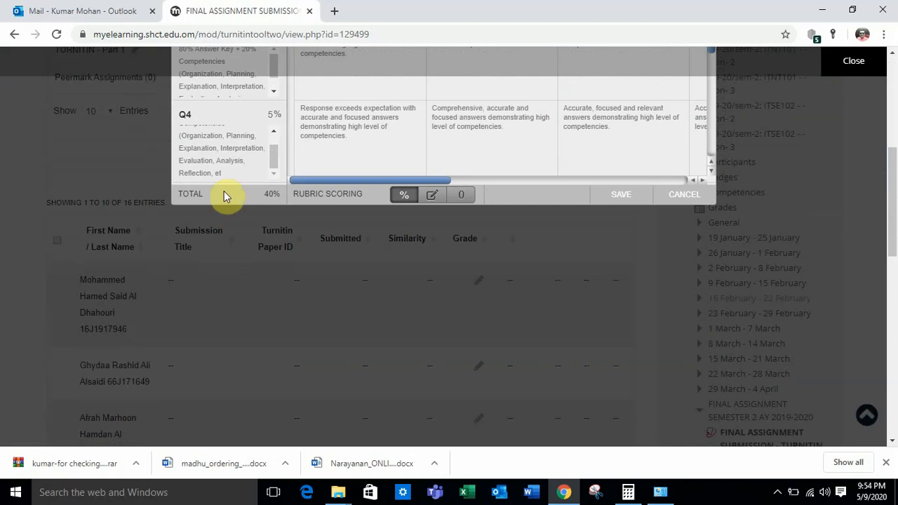
scroll(228, 184, "up", 3)
scroll(233, 256, "up", 2)
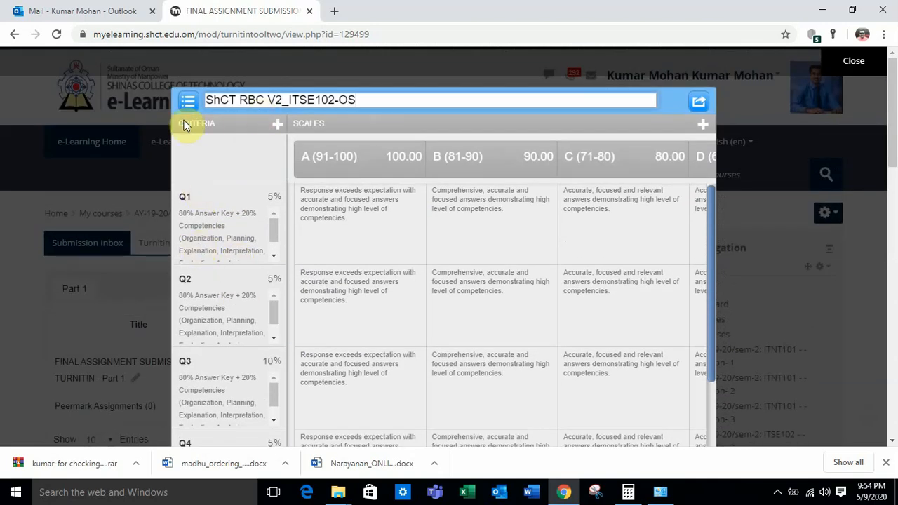
scroll(199, 383, "down", 4)
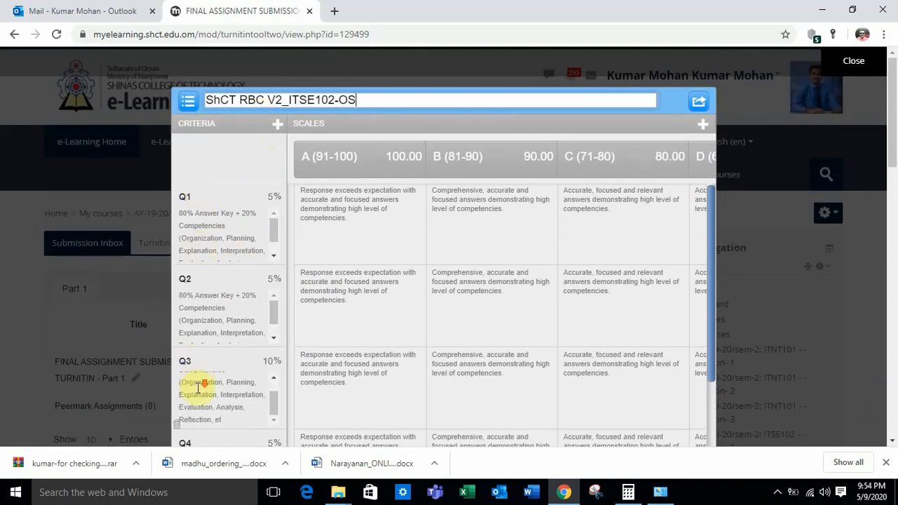
scroll(221, 305, "up", 4)
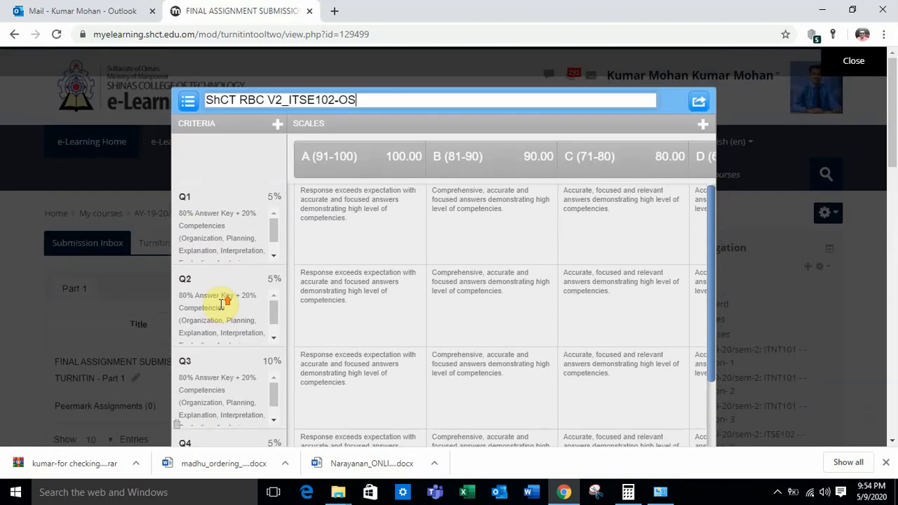
left_click(279, 124)
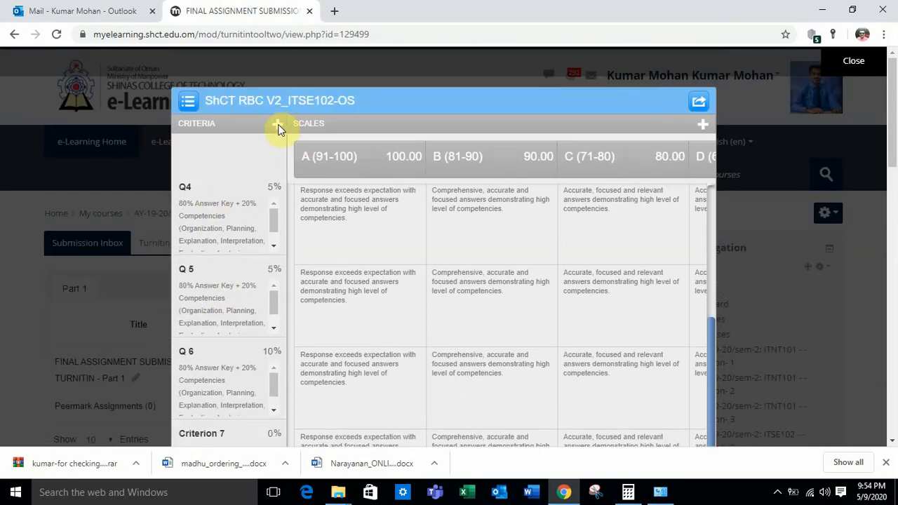
scroll(259, 295, "down", 2)
scroll(242, 372, "down", 2)
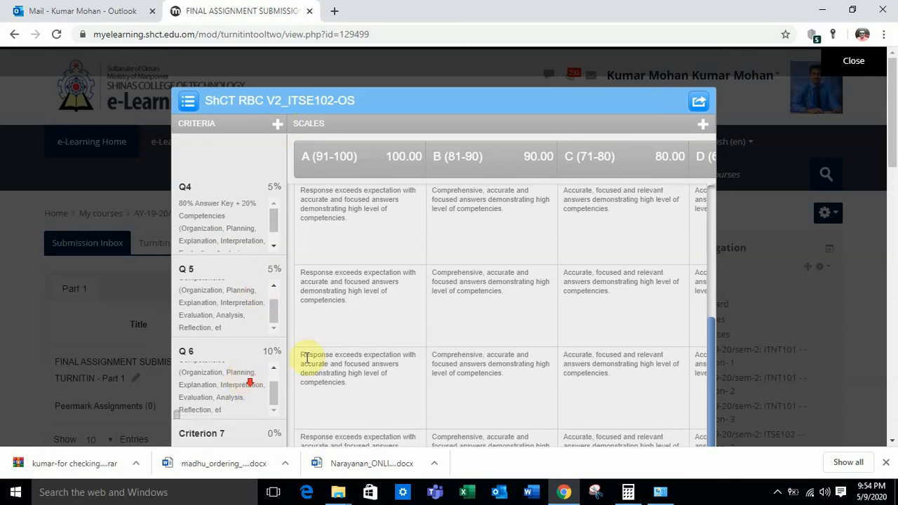
left_click(233, 434)
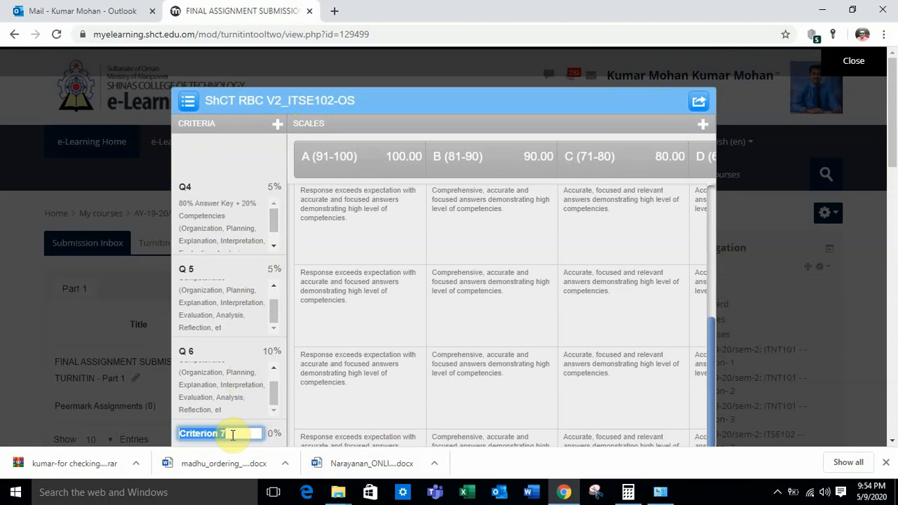
type("Q")
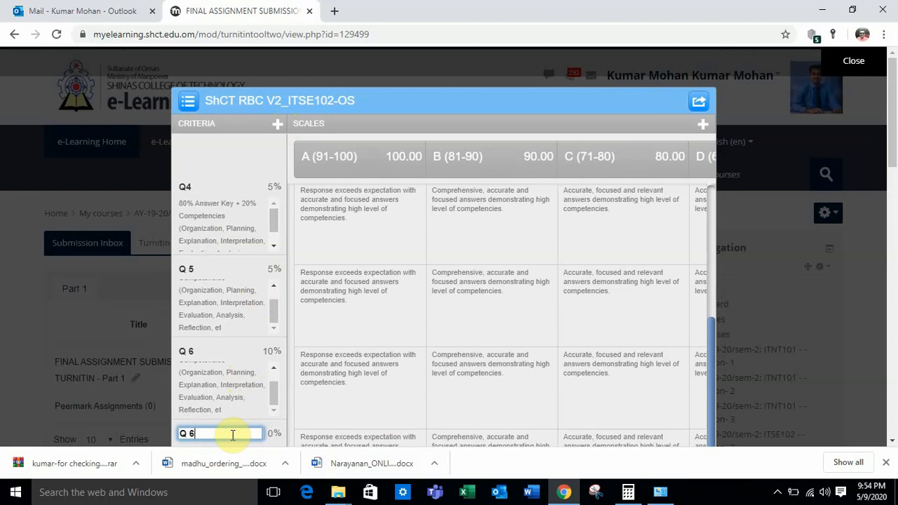
type(" 7")
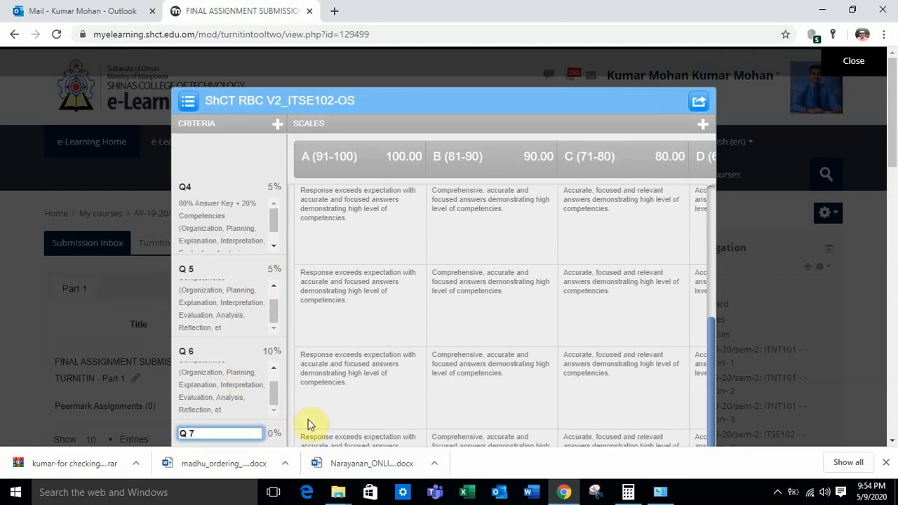
scroll(307, 421, "down", 3)
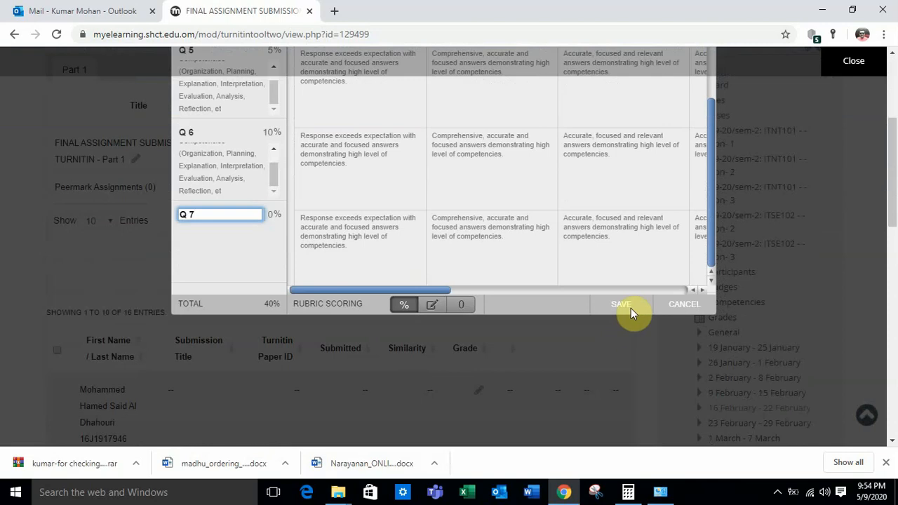
left_click(227, 253)
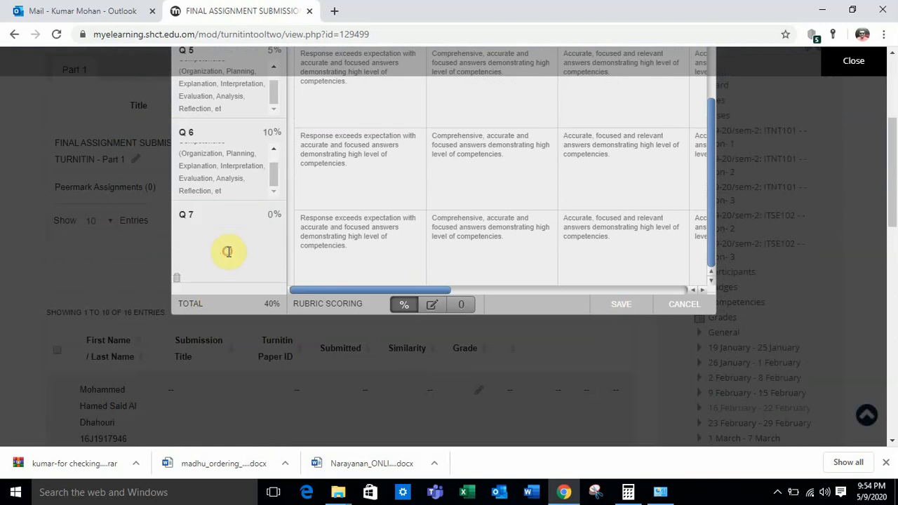
Set the weight of criterion Q1 to 2% and of criterion Q2 to 8%.
left_click(273, 215)
scroll(265, 238, "up", 3)
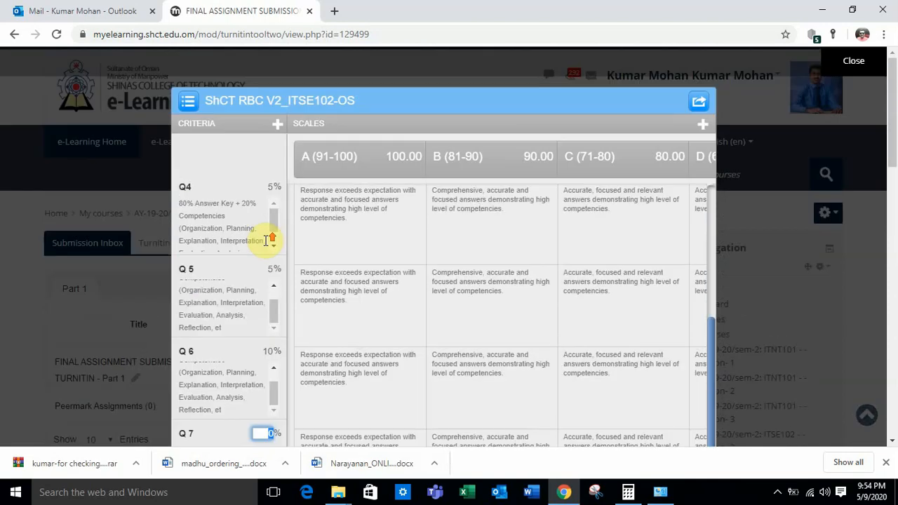
left_click(273, 187)
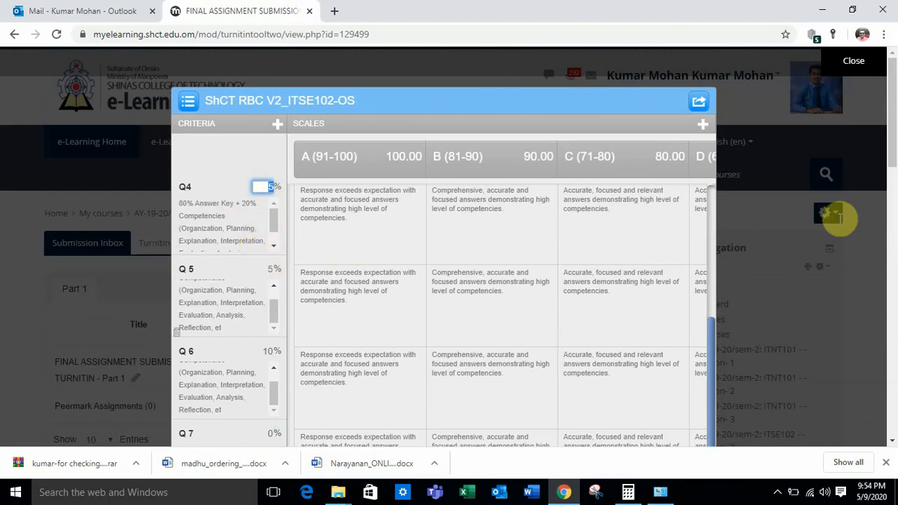
left_click_drag(711, 344, 711, 192)
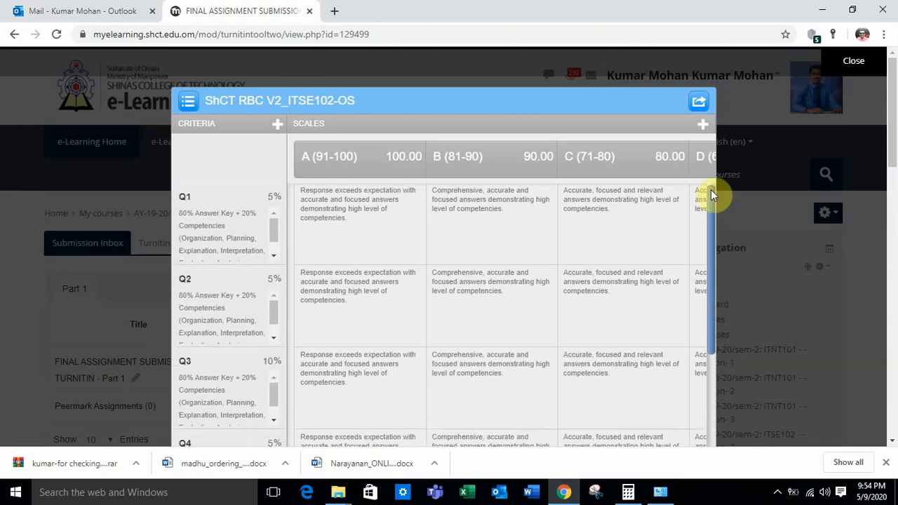
left_click(273, 197)
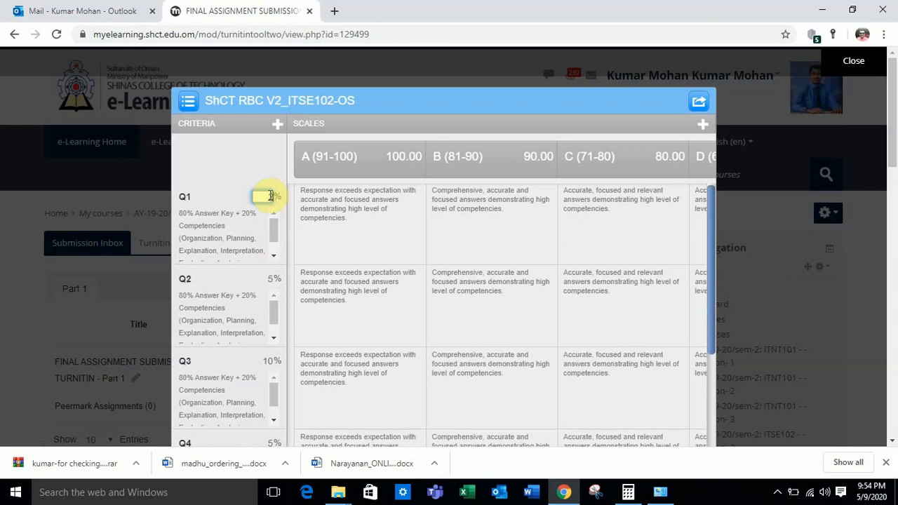
type("2")
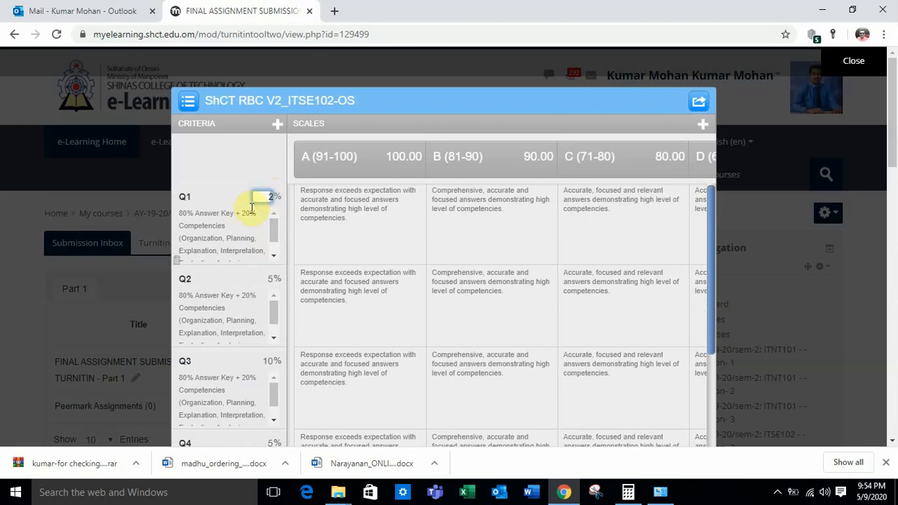
left_click(269, 279)
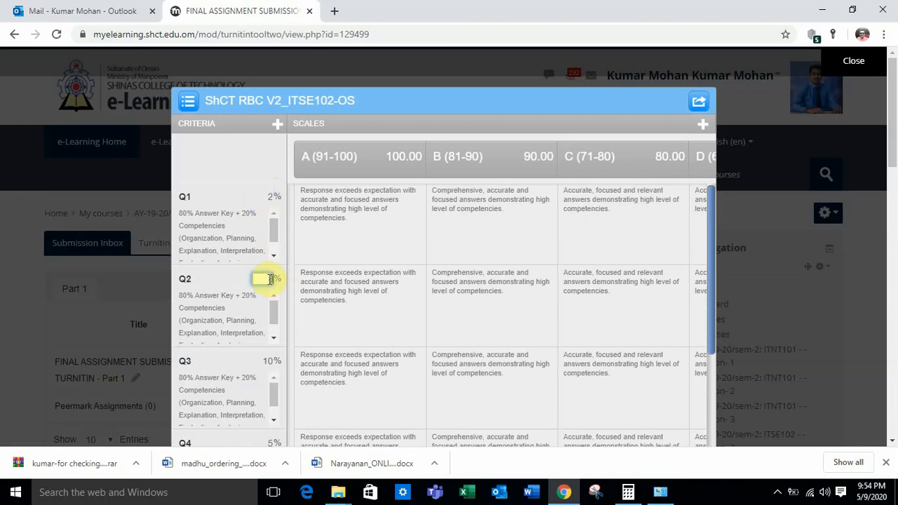
type("8")
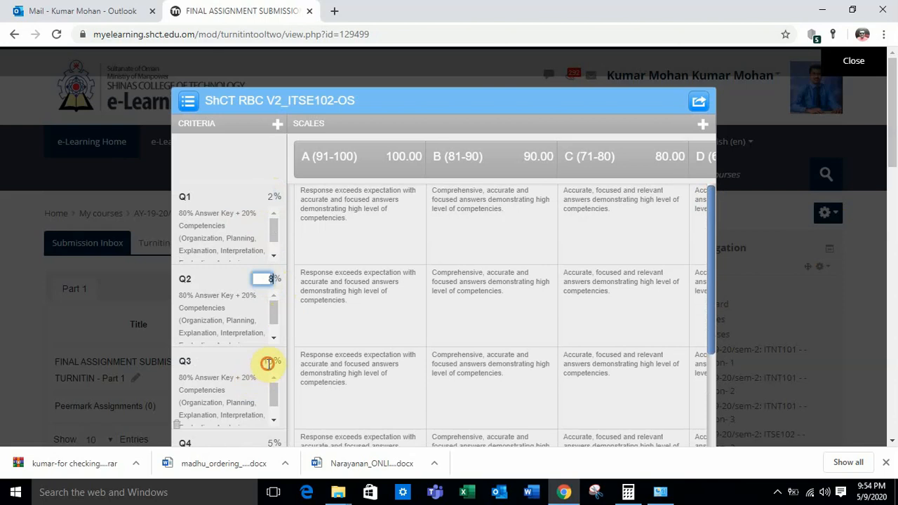
Set the weight of criterion Q4 to 10% and of criterion Q 5 to 2%.
left_click(268, 362)
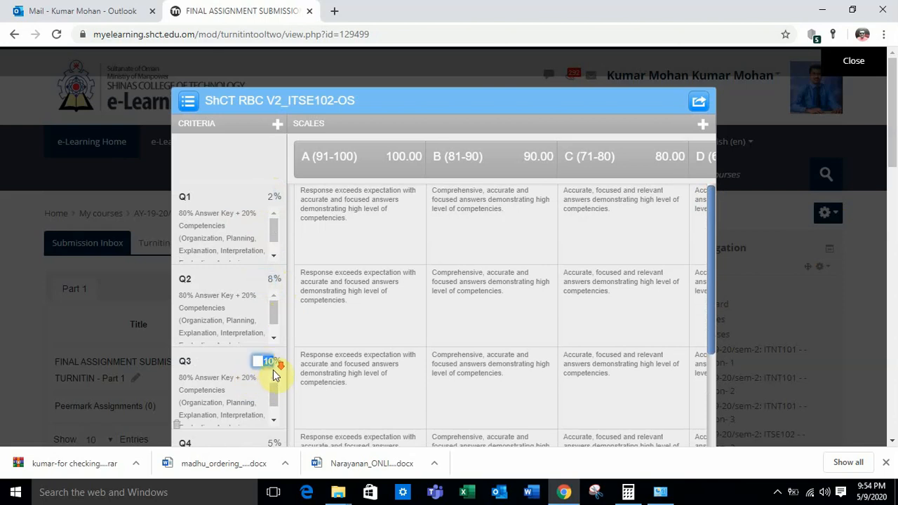
scroll(273, 370, "down", 3)
left_click(269, 223)
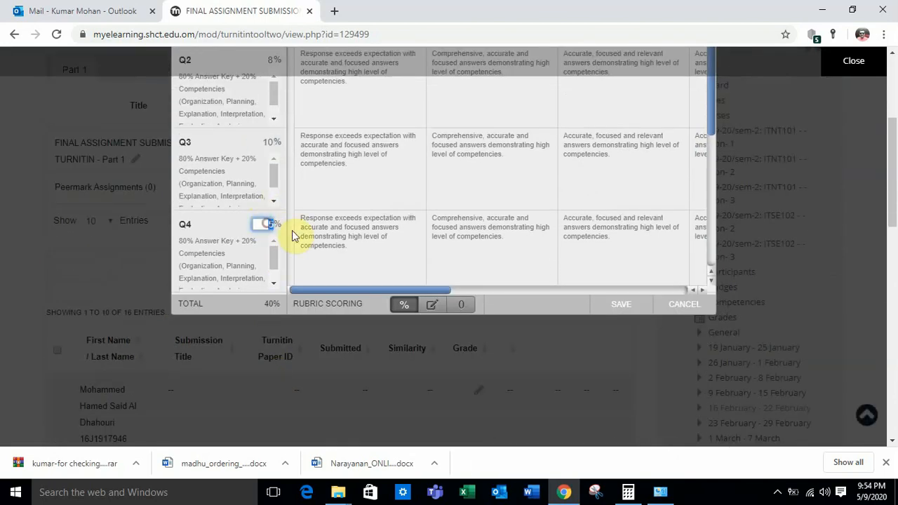
scroll(292, 230, "up", 3)
scroll(270, 316, "down", 1)
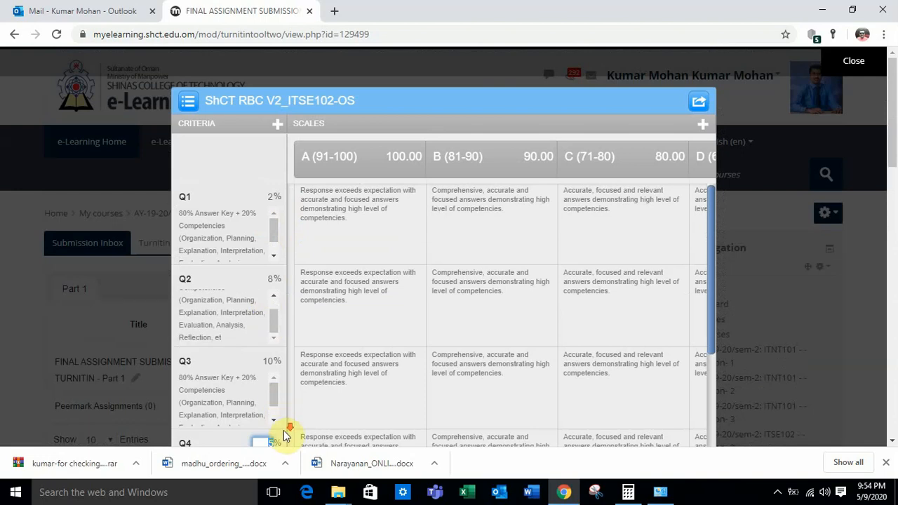
scroll(286, 425, "down", 2)
type("10")
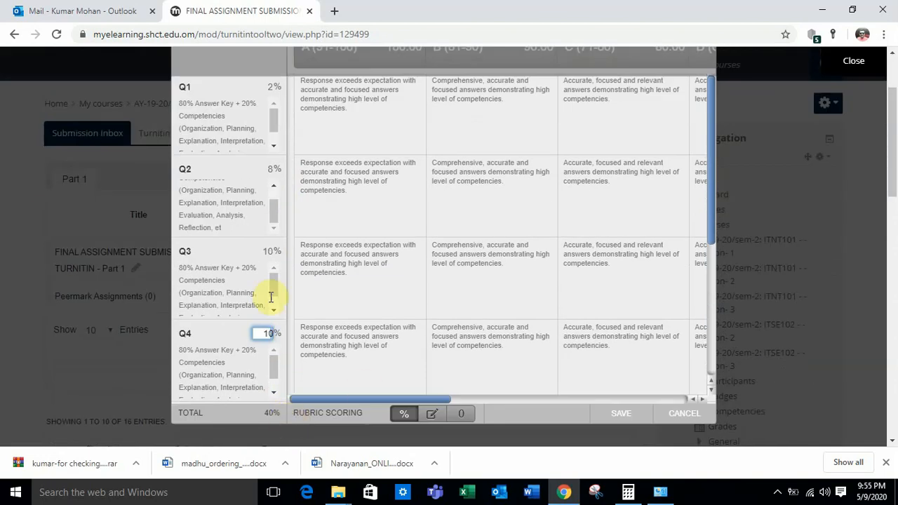
scroll(311, 314, "down", 5)
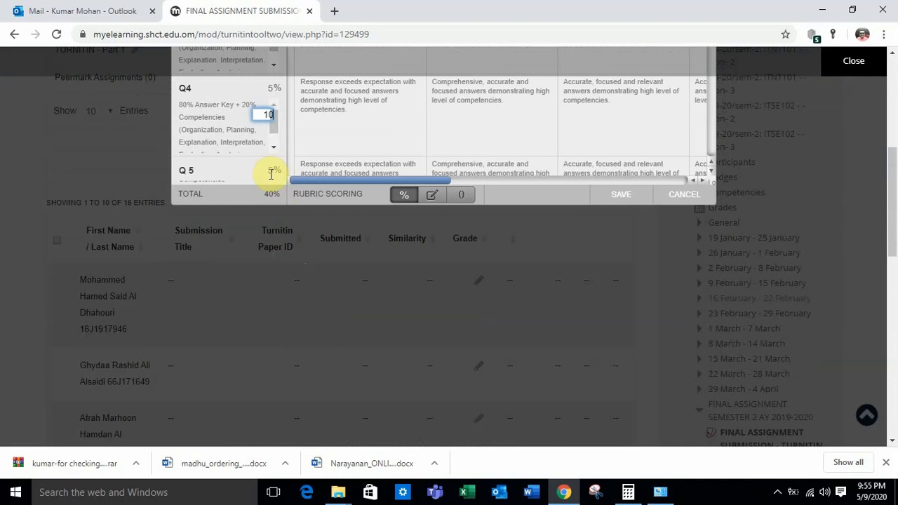
left_click(271, 170)
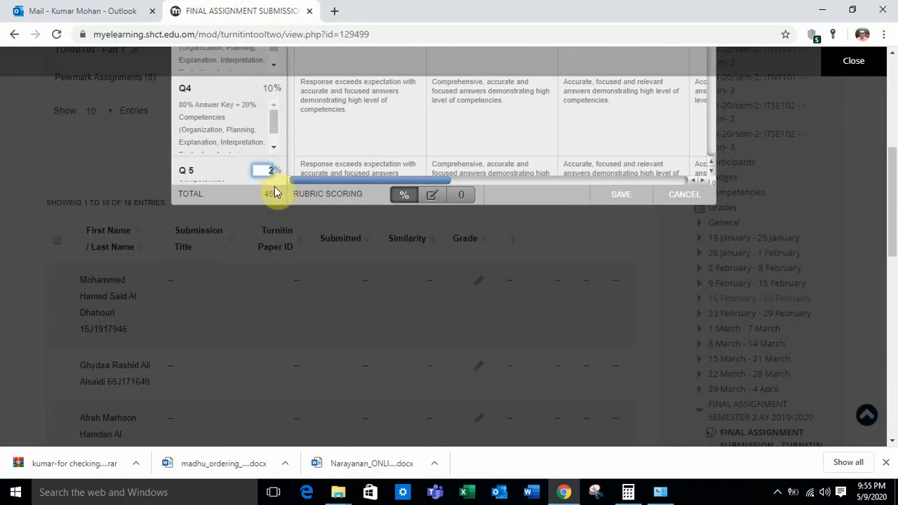
left_click_drag(892, 190, 889, 170)
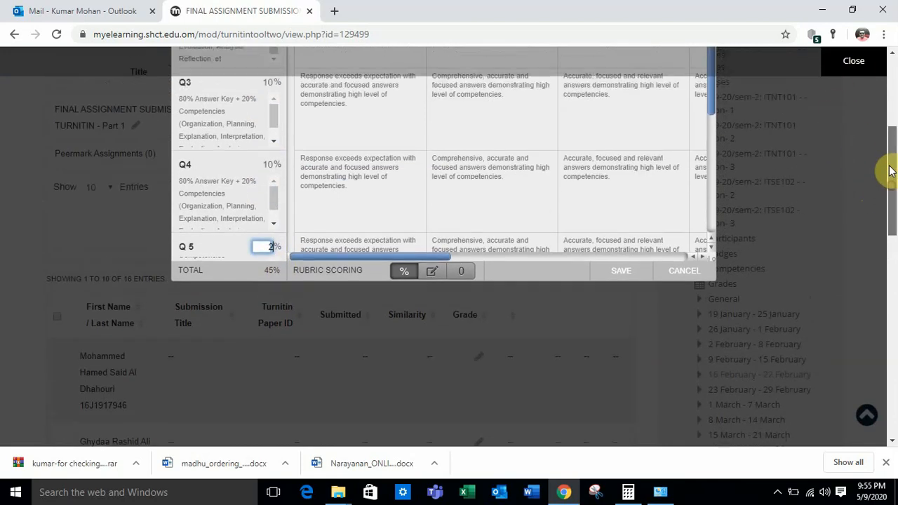
Set the weight of criterion Q 6 to 2% and of criterion Q 7 to 6%.
left_click_drag(712, 92, 714, 124)
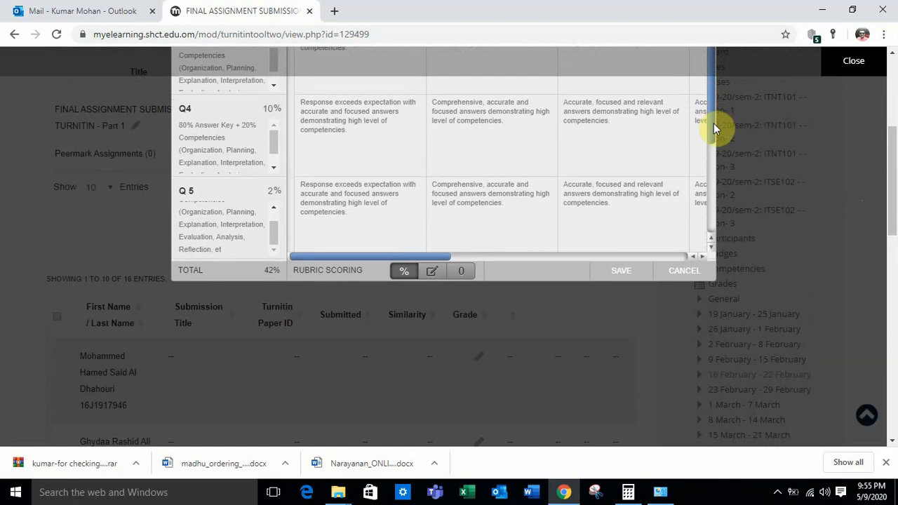
scroll(268, 259, "down", 1)
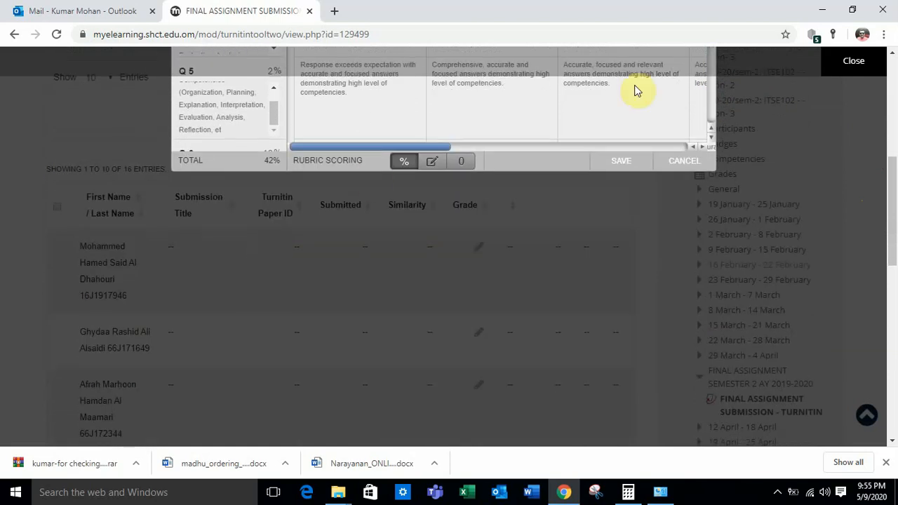
scroll(744, 98, "up", 2)
left_click_drag(711, 165, 715, 213)
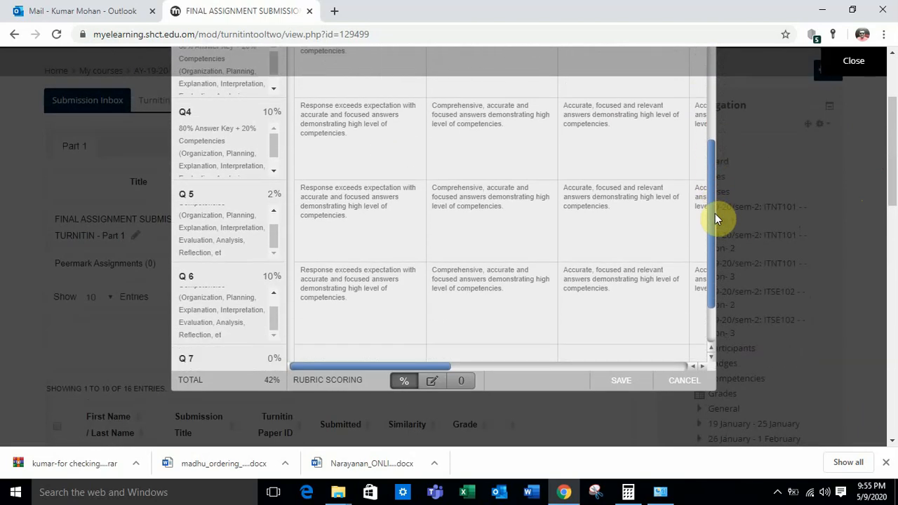
double_click(273, 280)
type("2")
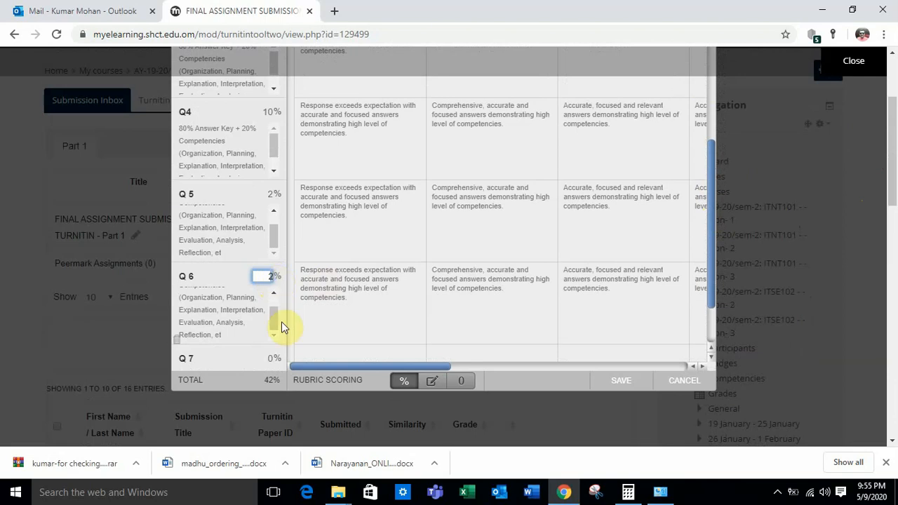
double_click(272, 360)
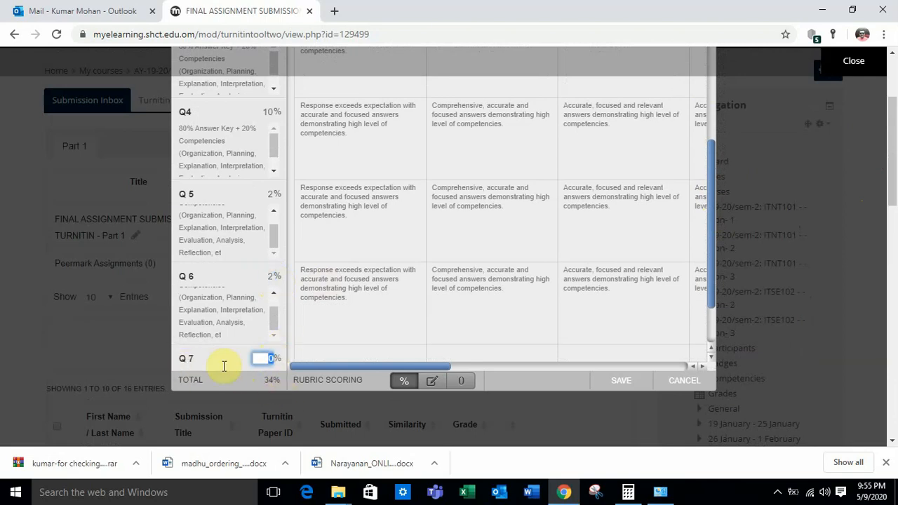
left_click(390, 348)
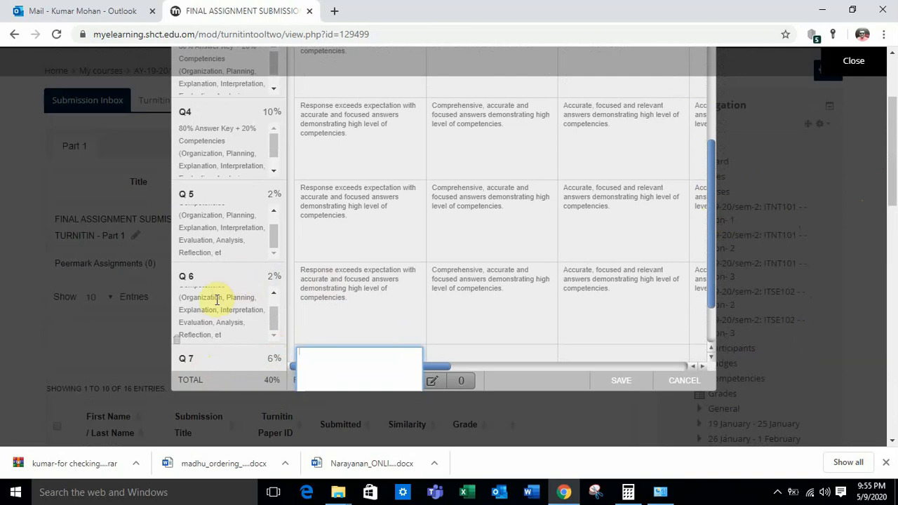
Examine the rubric's criterion descriptions, the scale texts of each grade level and the total weight.
scroll(214, 298, "up", 2)
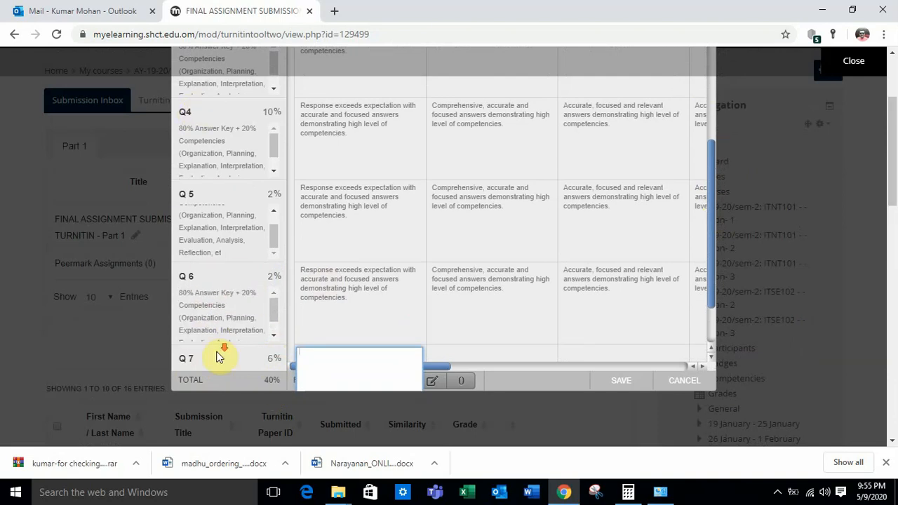
scroll(283, 295, "down", 3)
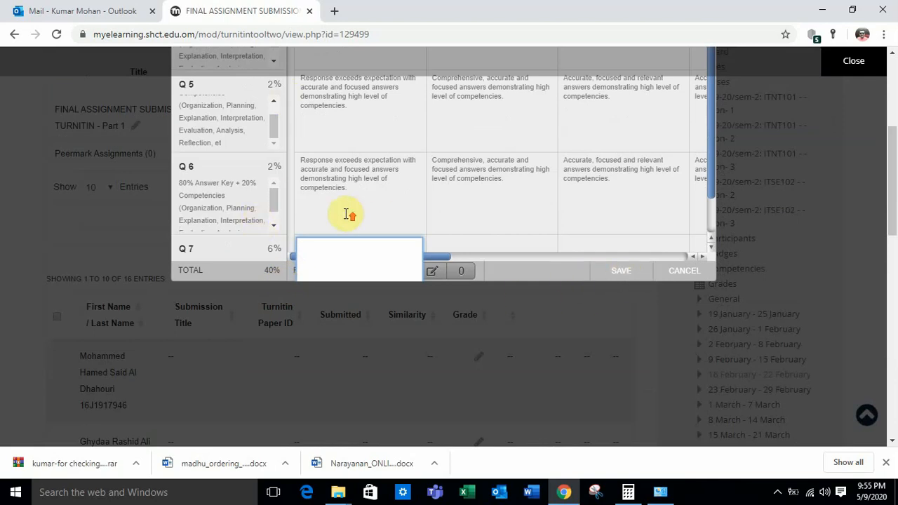
scroll(346, 214, "up", 8)
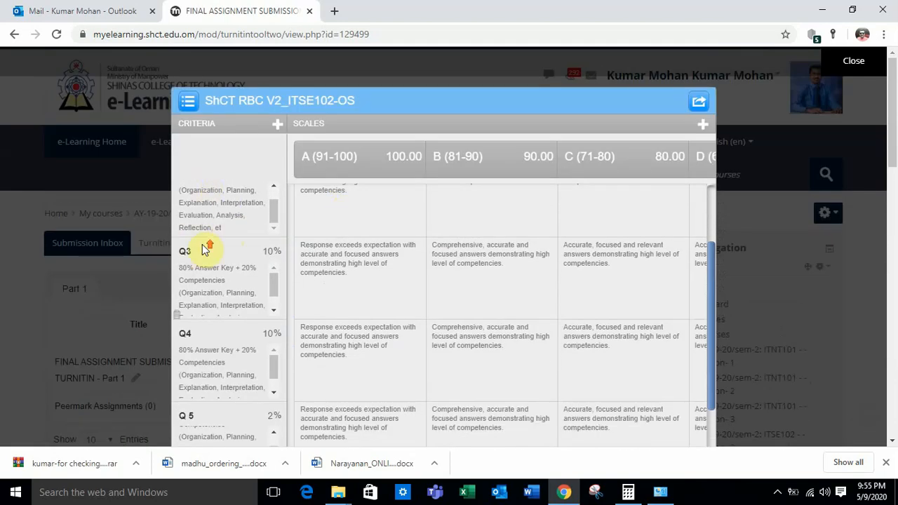
left_click(202, 202)
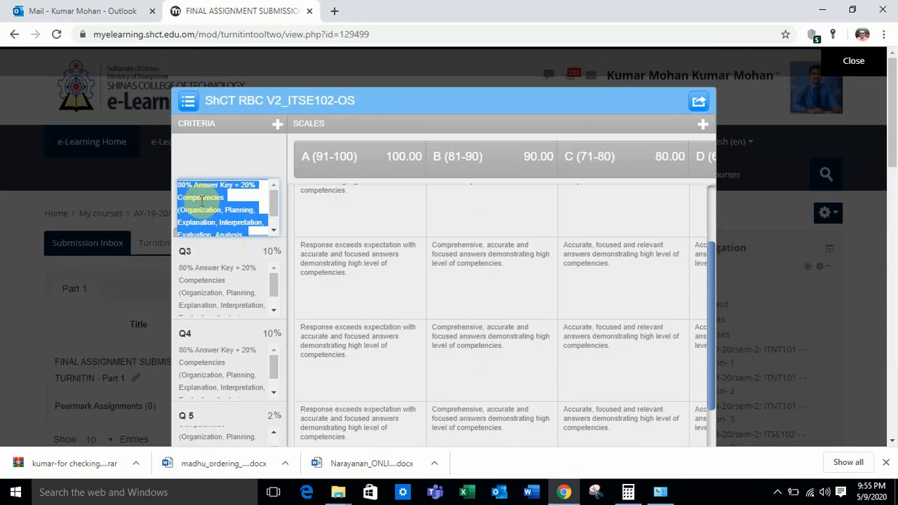
left_click(341, 201)
left_click(451, 201)
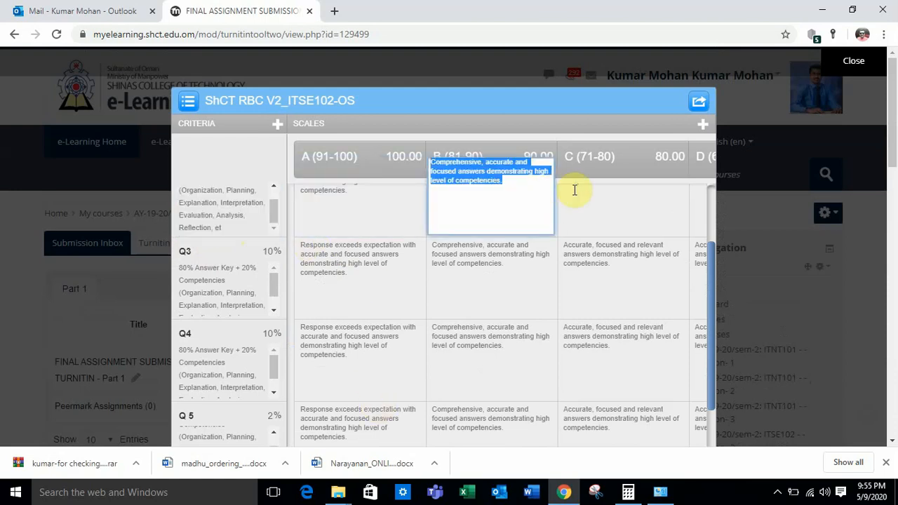
left_click(573, 189)
left_click(239, 217)
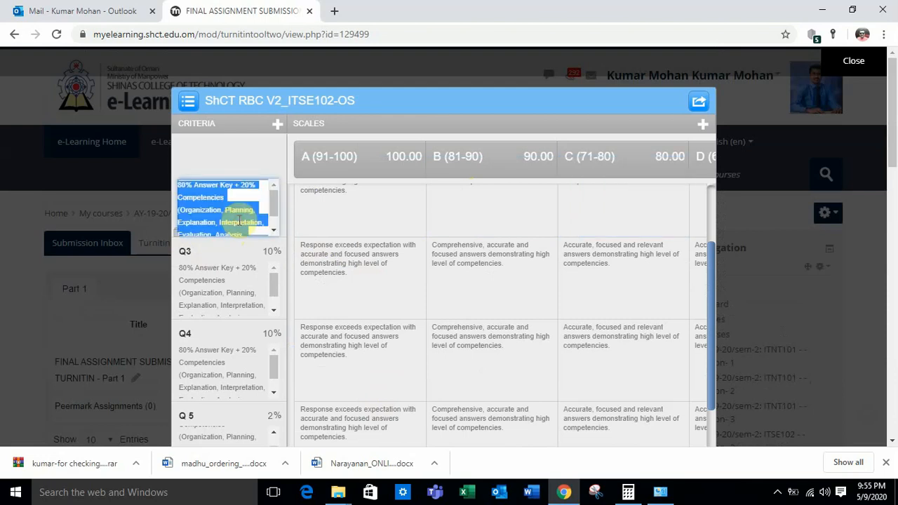
left_click(236, 281)
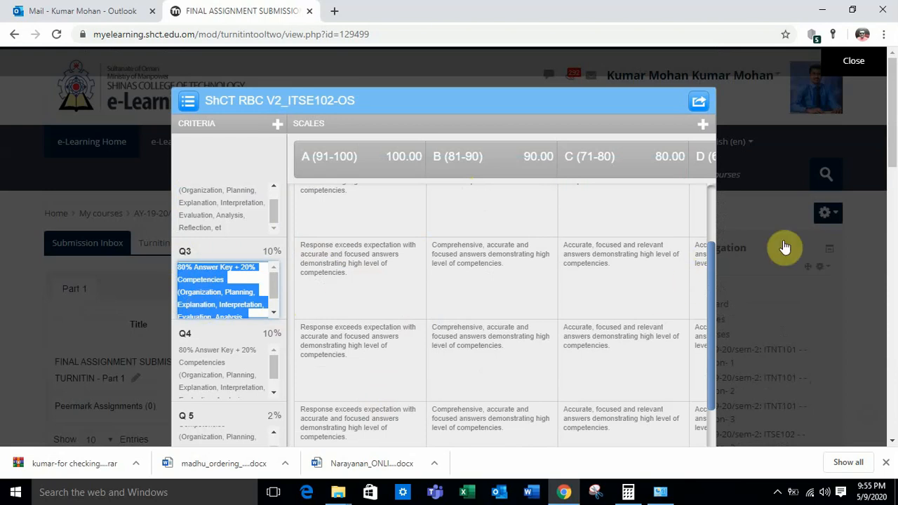
left_click_drag(709, 250, 707, 195)
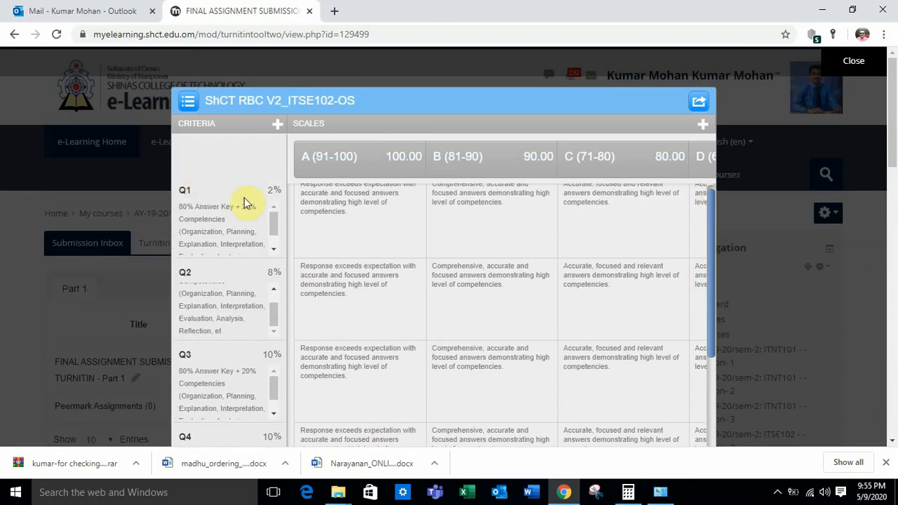
scroll(463, 334, "down", 5)
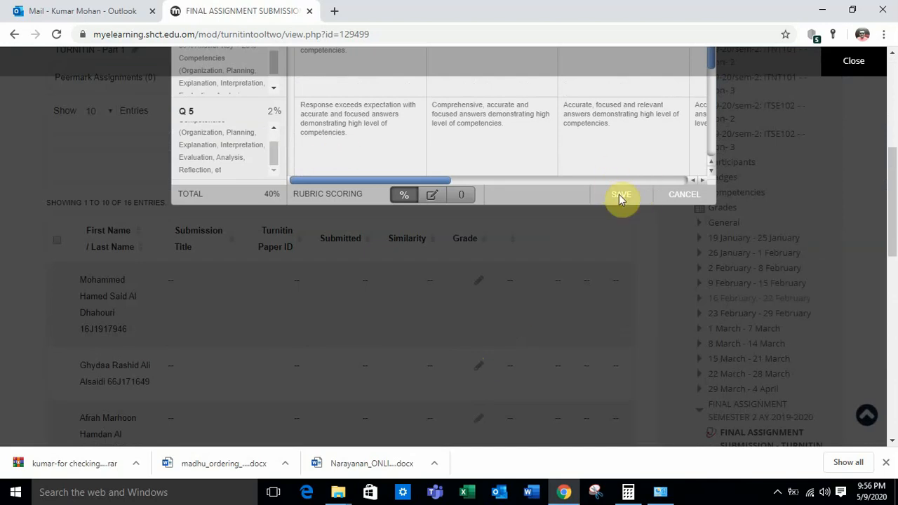
Rename criterion Q1 as "PART A Q1-5" and set its weight to 10%.
scroll(210, 170, "up", 5)
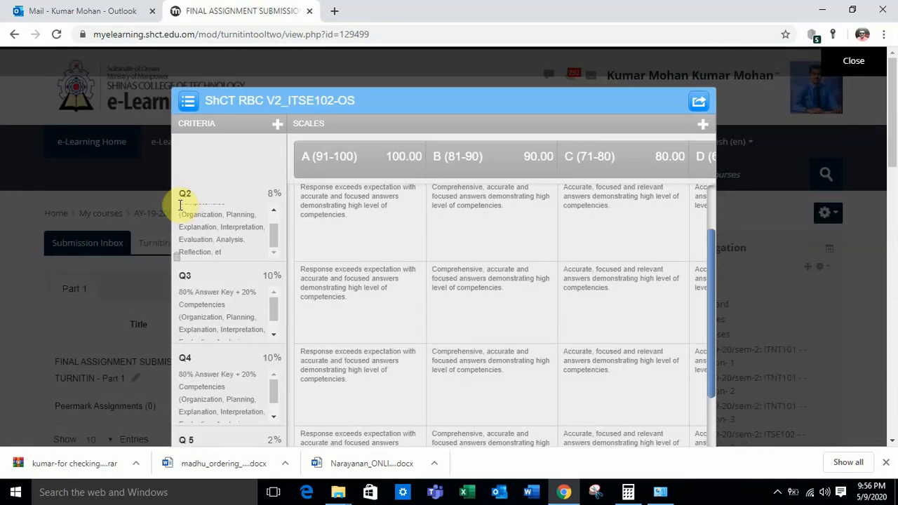
scroll(193, 226, "up", 2)
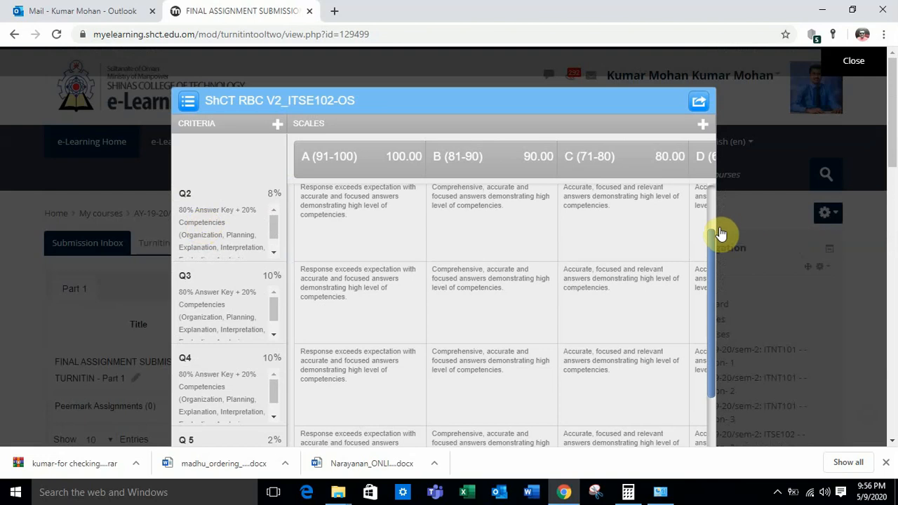
left_click_drag(713, 251, 701, 187)
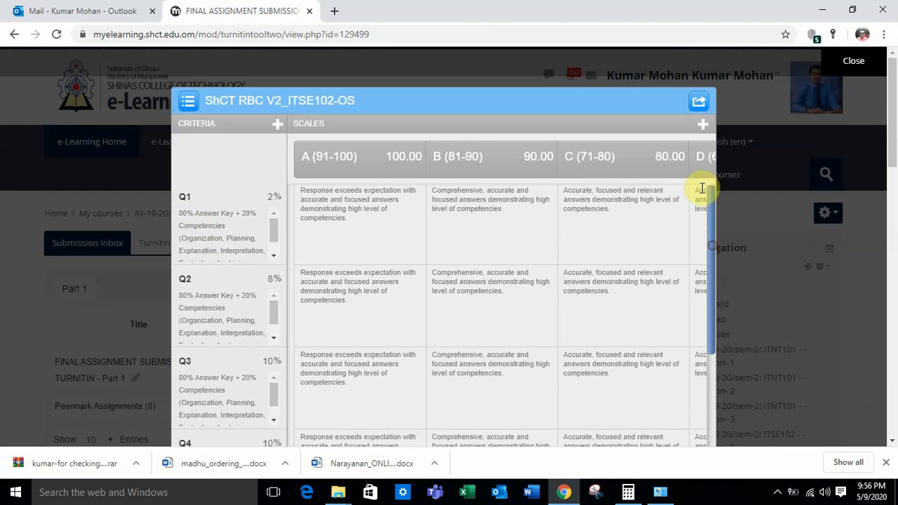
left_click(197, 193)
type("PART")
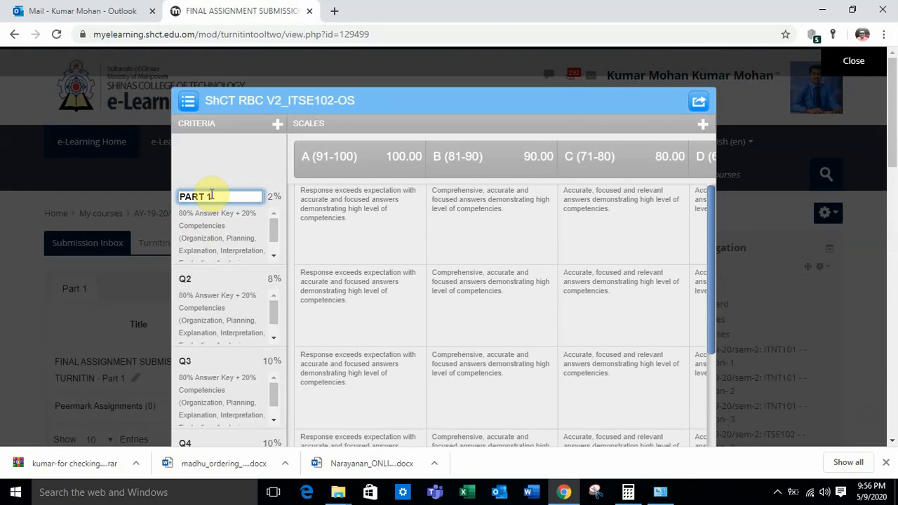
type(" A Q1-5")
left_click(273, 198)
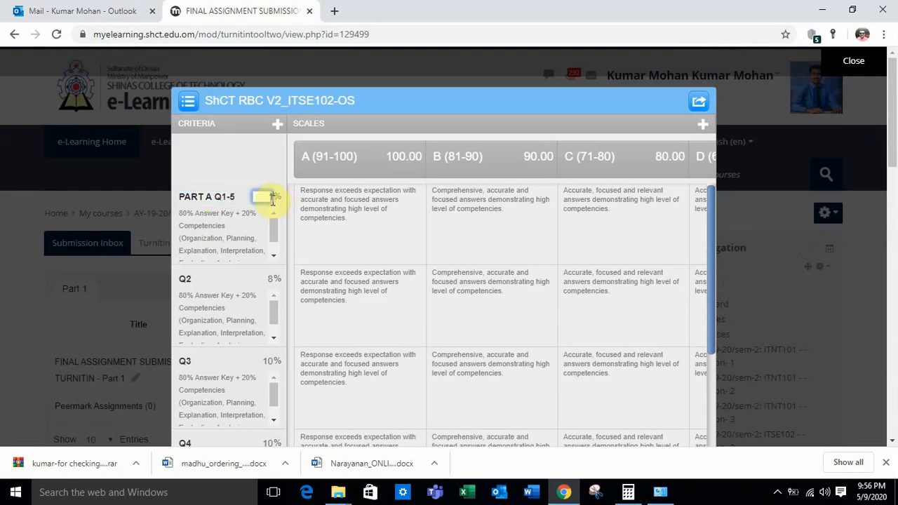
Rename criterion Q2 as "PART B" and set its weight to 10%.
left_click(208, 274)
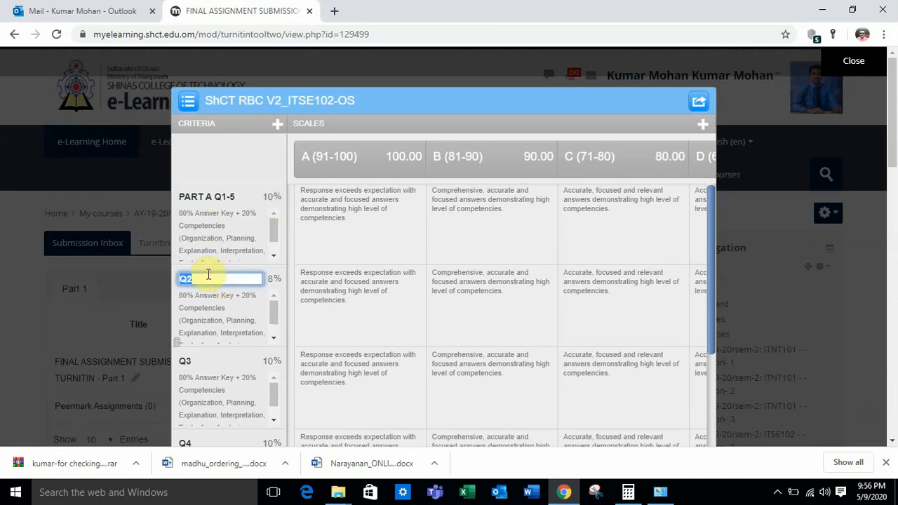
type("PART B")
left_click(270, 280)
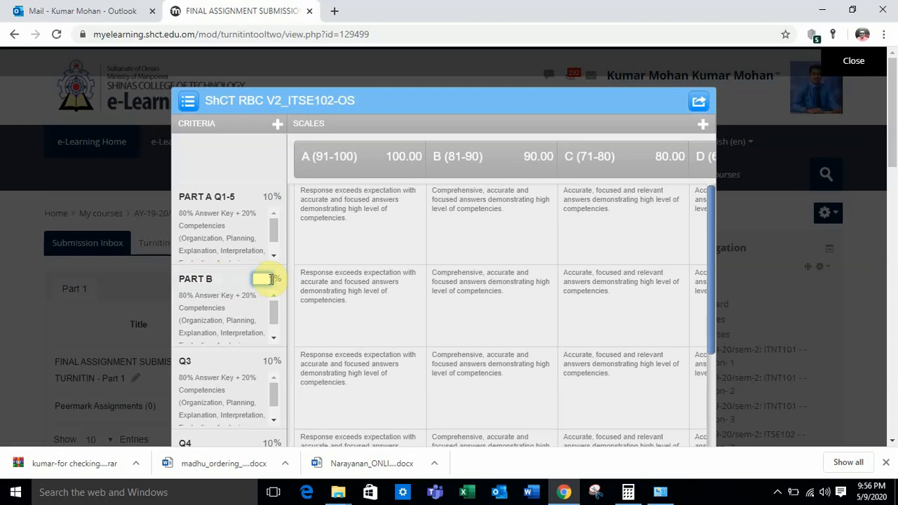
Rename criterion Q3 as "PART C" and set its weight to 20%.
left_click(218, 354)
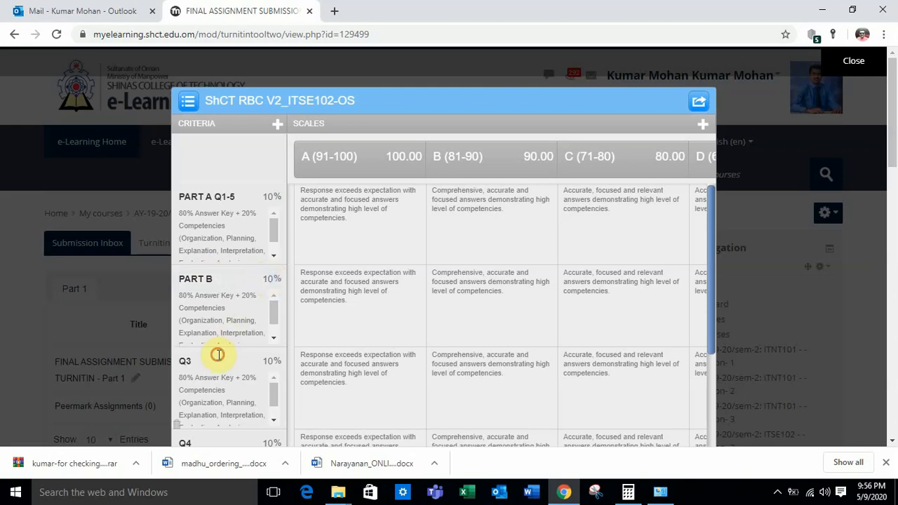
type("PART C")
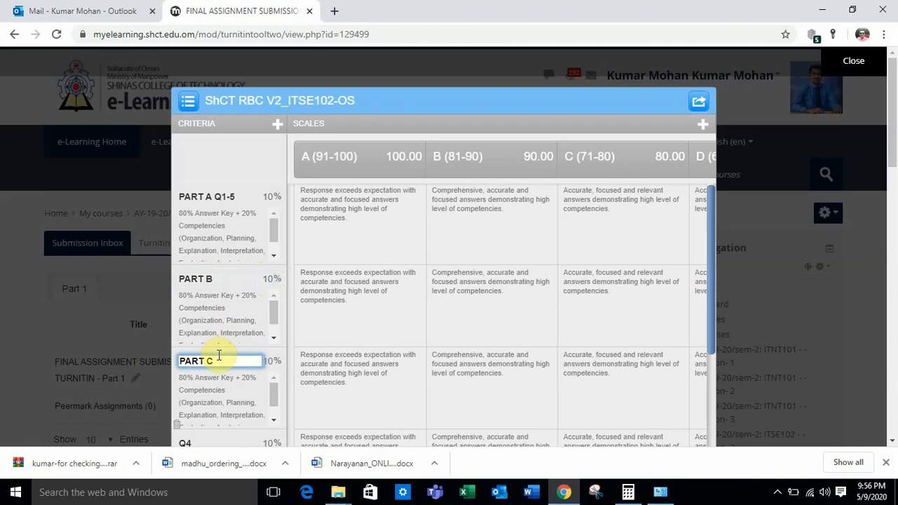
left_click(269, 361)
key("BackSpace")
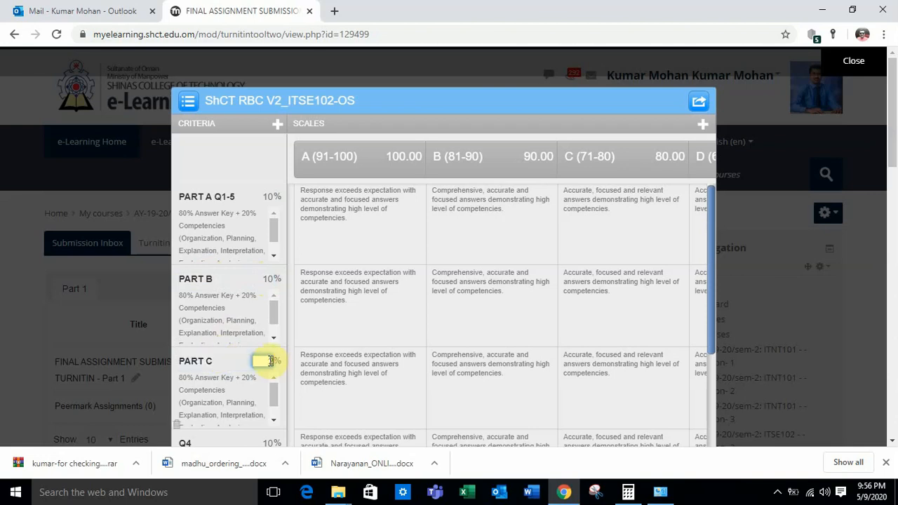
type("20")
triple_click(242, 402)
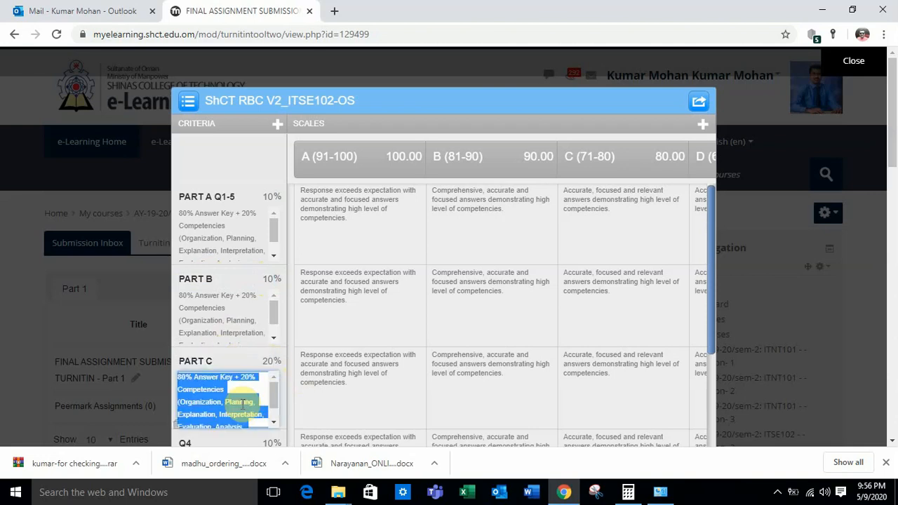
scroll(250, 402, "down", 1)
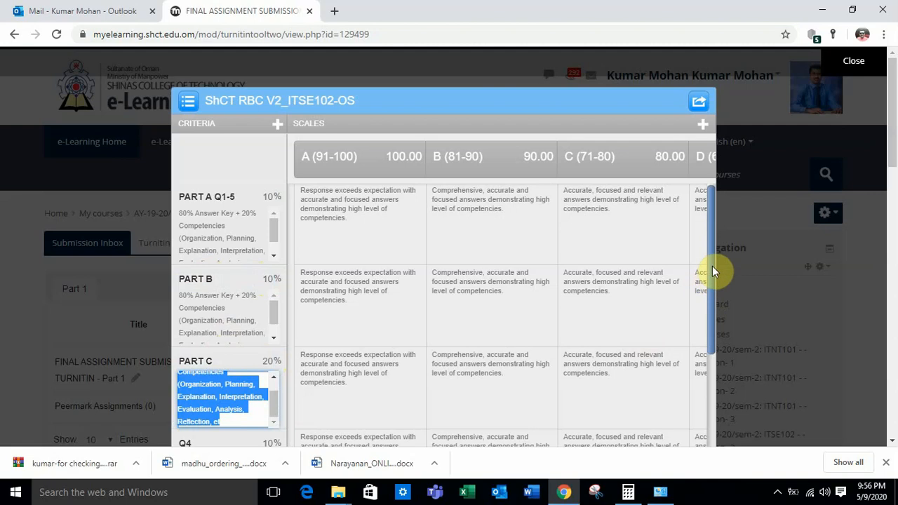
Delete criterion Q4 from the rubric and confirm the deletion.
left_click_drag(712, 270, 718, 343)
left_click(222, 326)
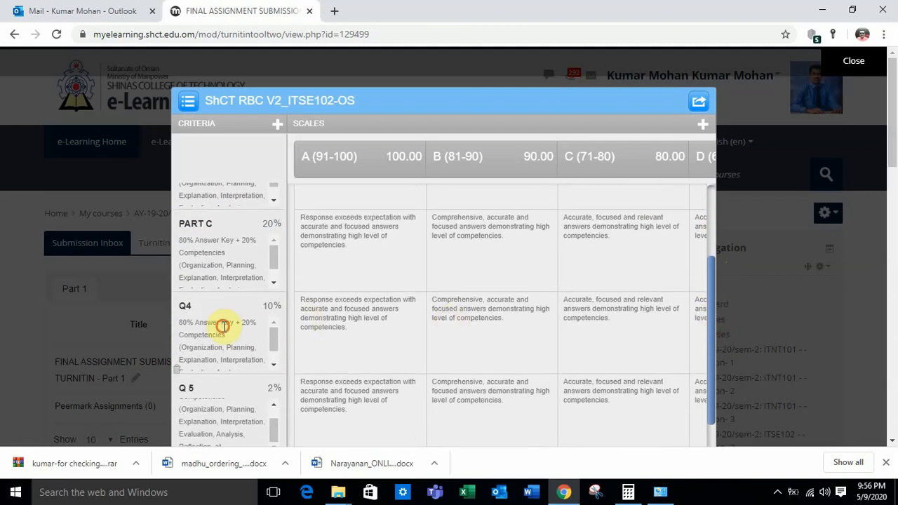
triple_click(221, 326)
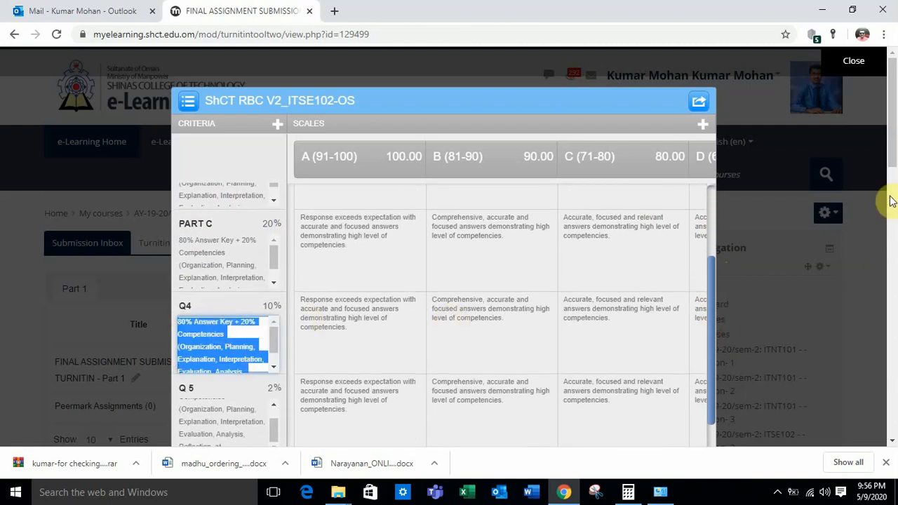
left_click_drag(889, 146, 894, 204)
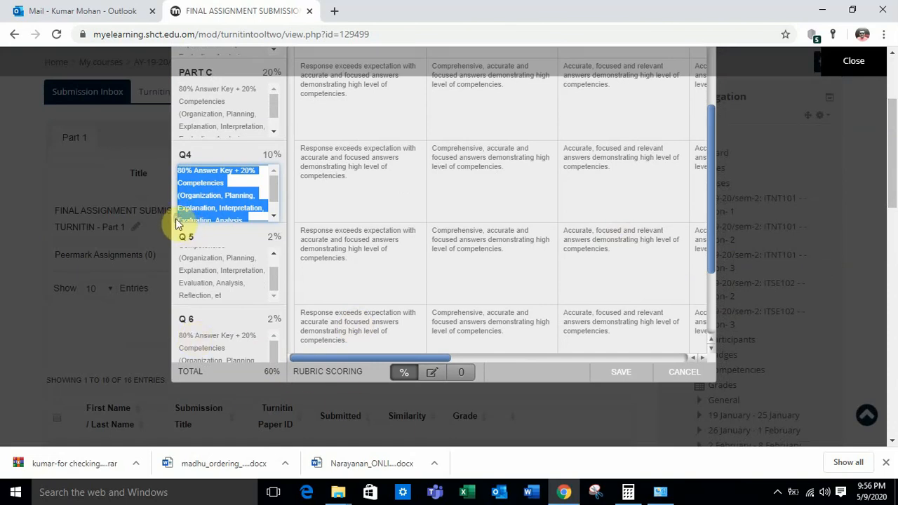
key("Delete")
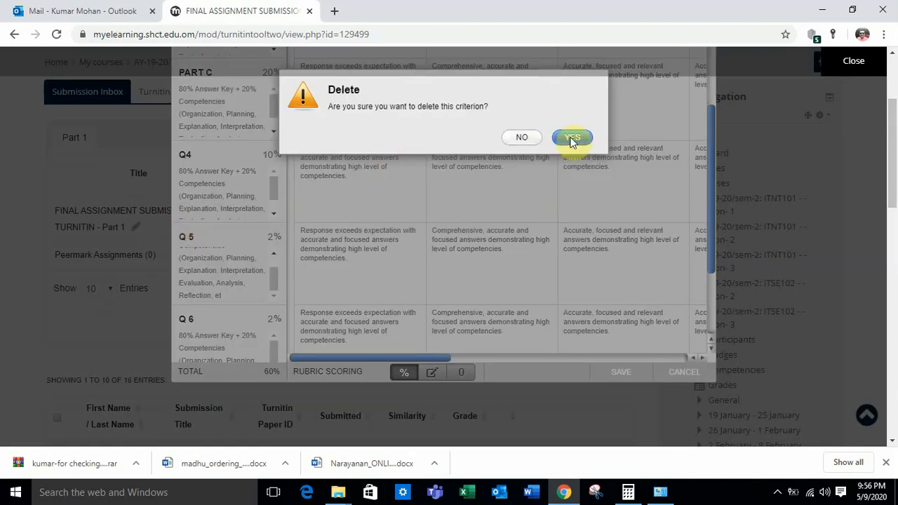
left_click(573, 139)
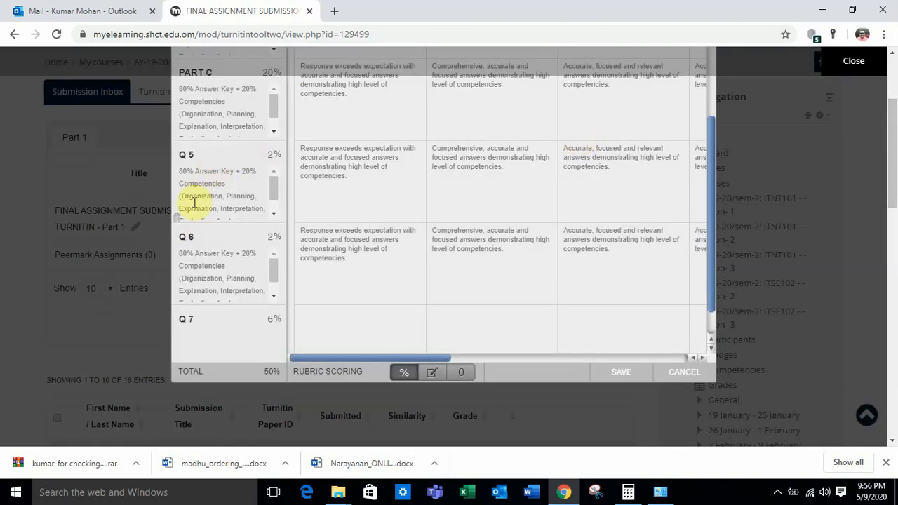
Delete the remaining unused criteria Q 5, Q 6 and Q 7 from the rubric, confirming each deletion.
left_click(175, 219)
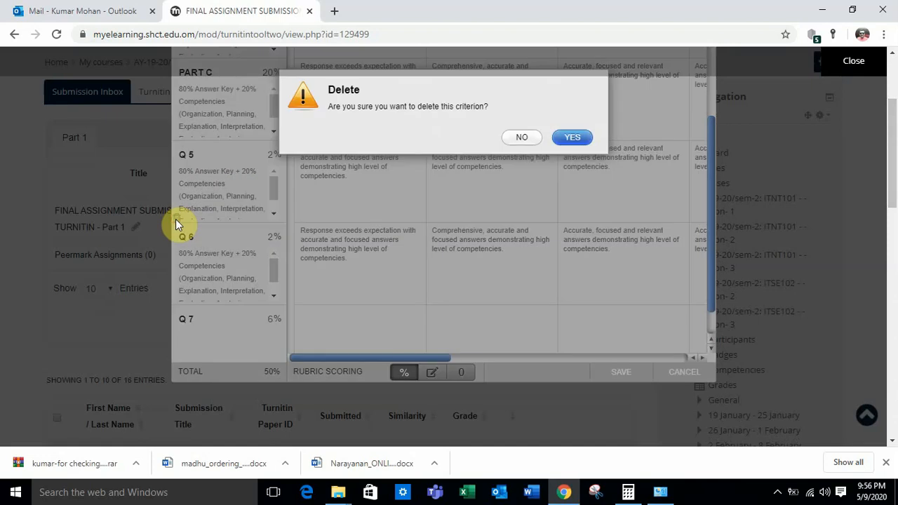
left_click(573, 138)
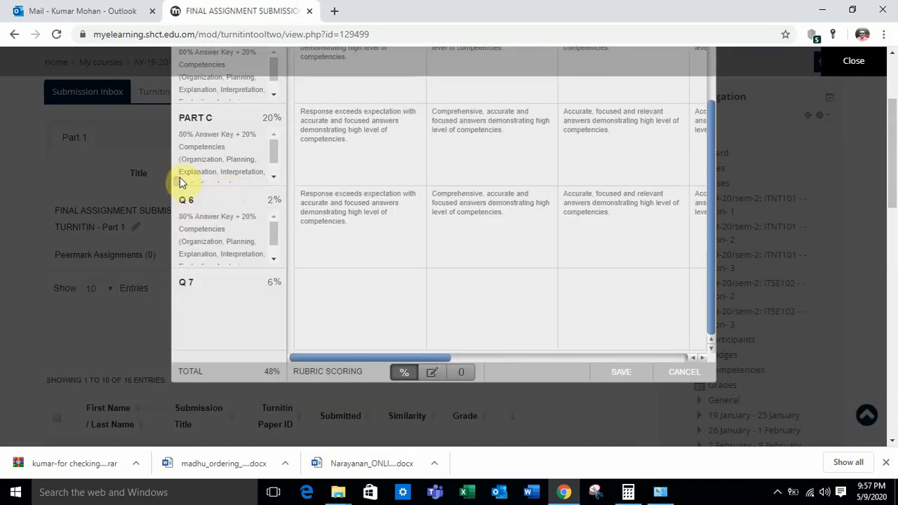
left_click(176, 263)
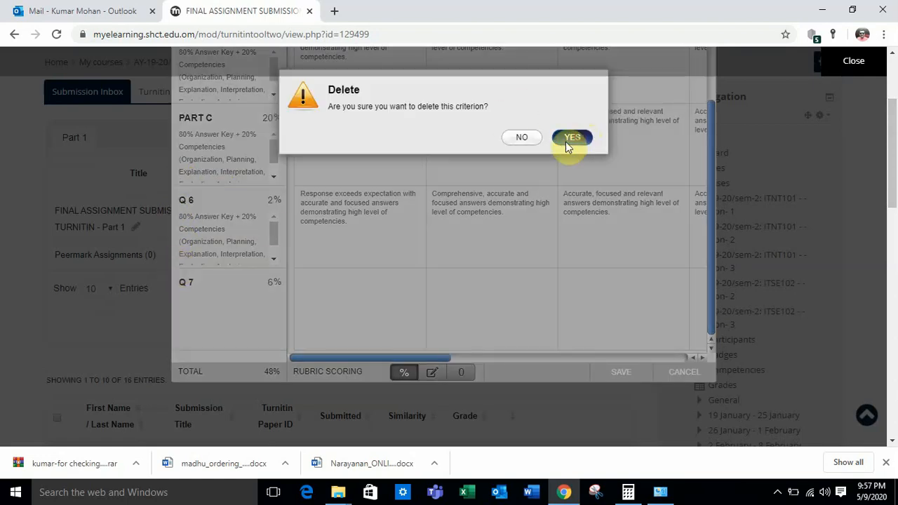
key("Return")
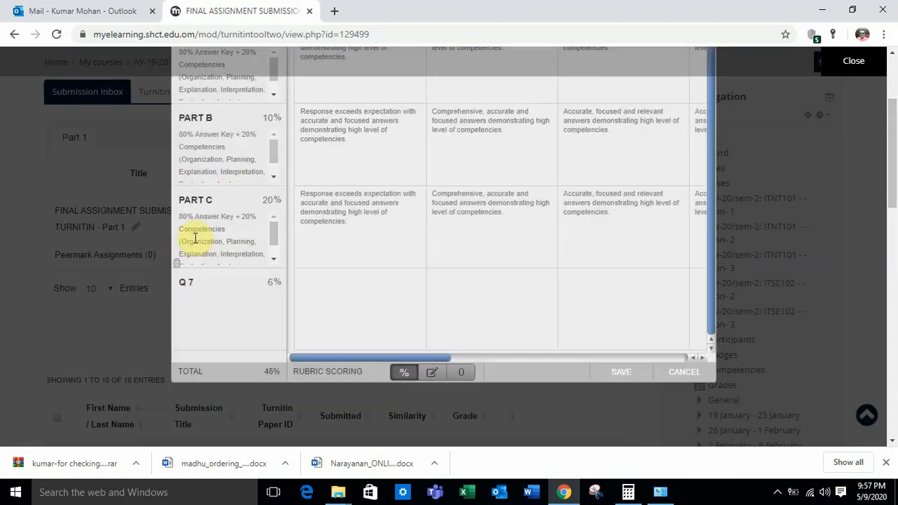
left_click(176, 345)
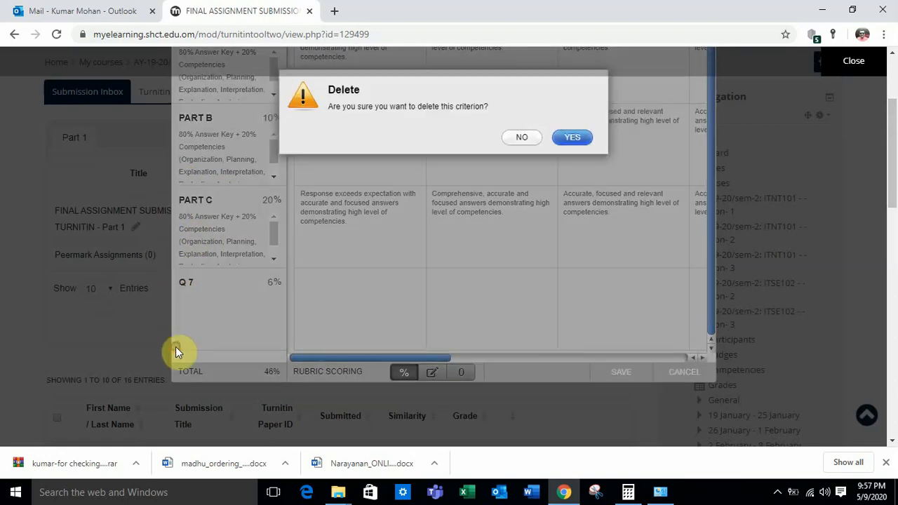
left_click(571, 138)
Rename the criterion PART B as "PART B Q6 -10".
scroll(227, 265, "up", 2)
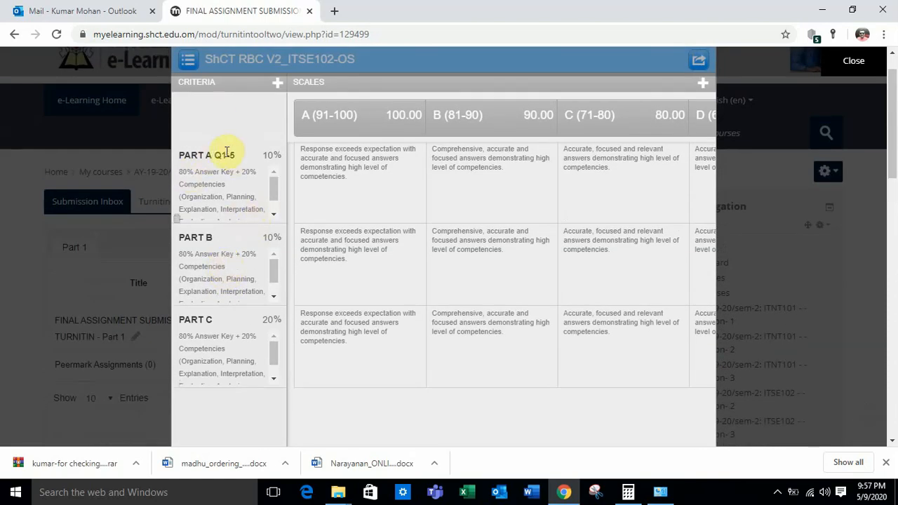
left_click(220, 240)
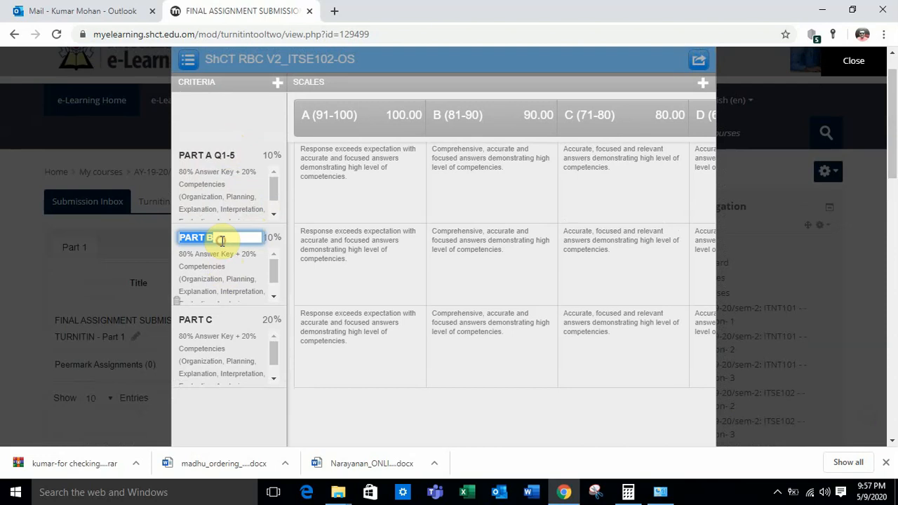
left_click(221, 239)
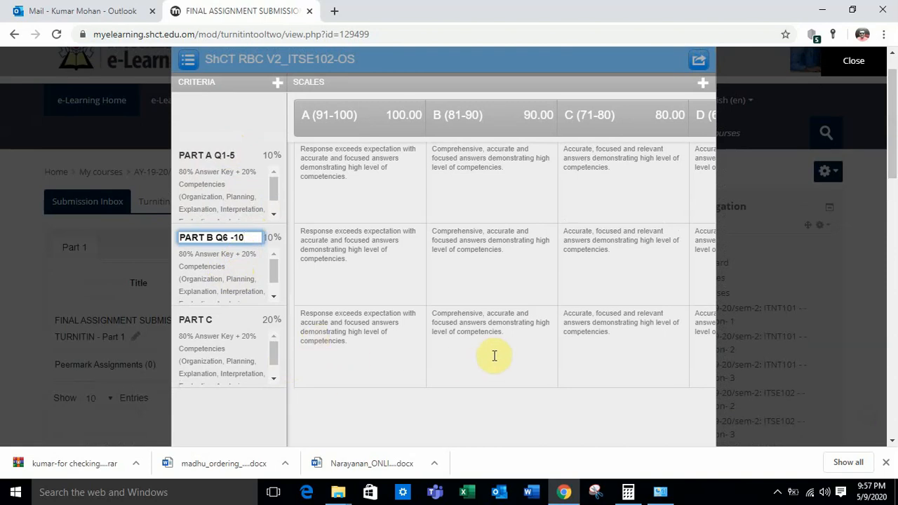
Save the rubric anyway without criteria weights totalling 100%, and close the rubric manager.
scroll(381, 150, "up", 1)
scroll(552, 311, "down", 5)
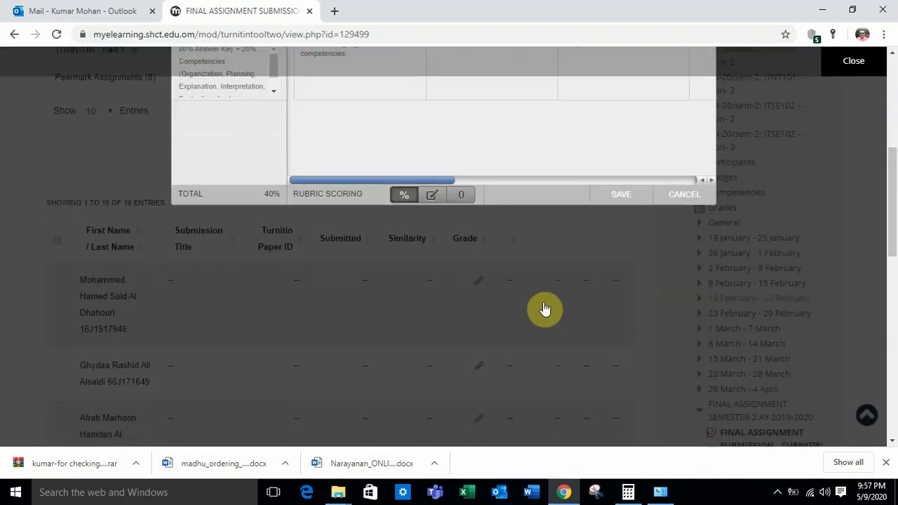
left_click(621, 194)
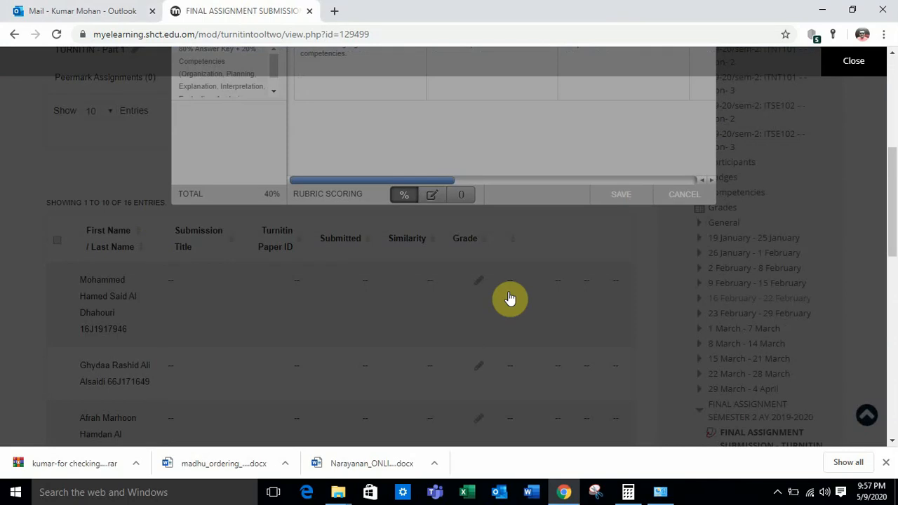
scroll(511, 298, "up", 3)
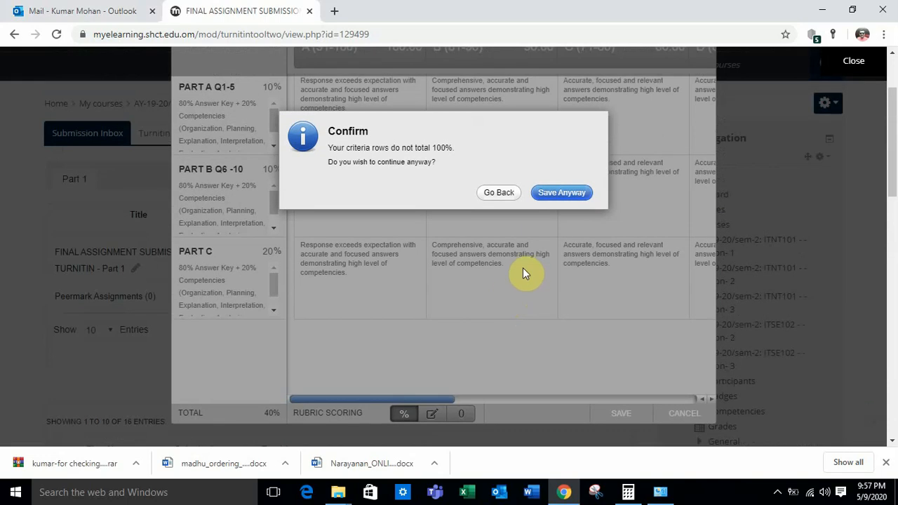
left_click(566, 193)
scroll(520, 306, "up", 2)
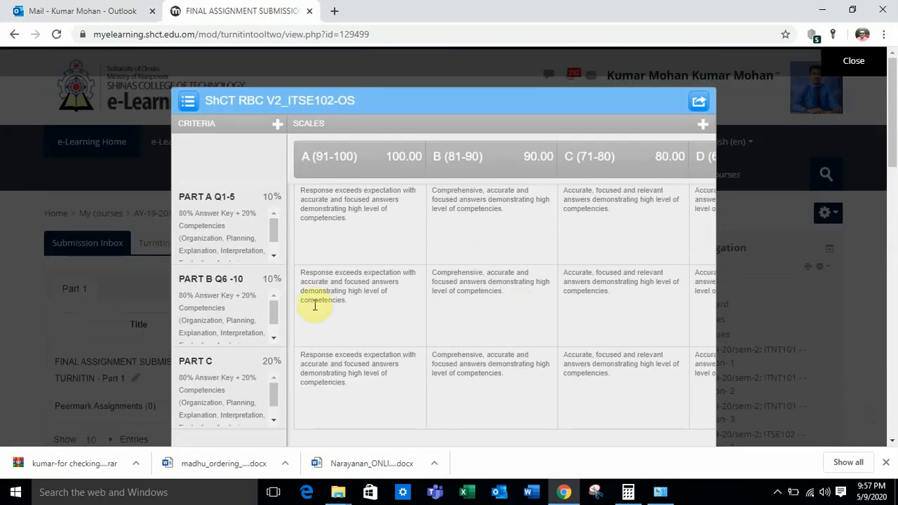
left_click(850, 63)
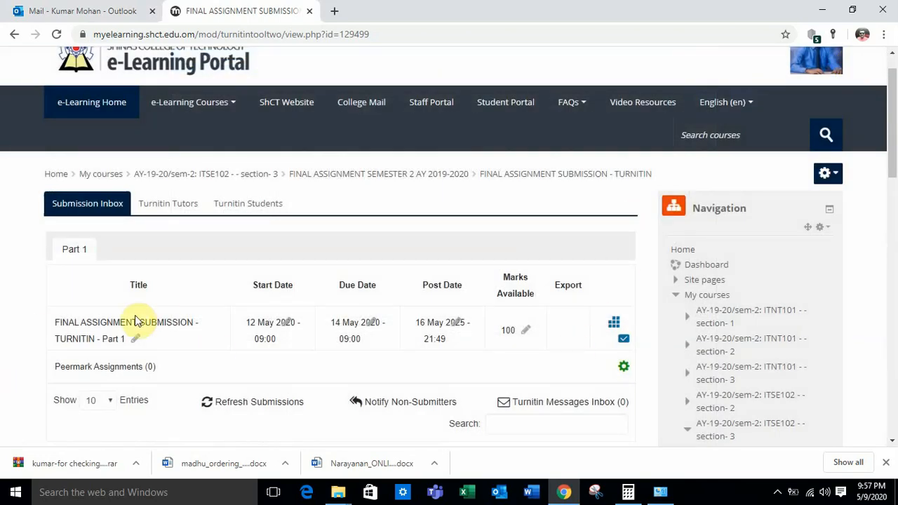
Reopen the rubric manager, load ShCT RBC V2_ITSE102-OS, check its saved criteria and descriptions, and close it.
left_click(615, 325)
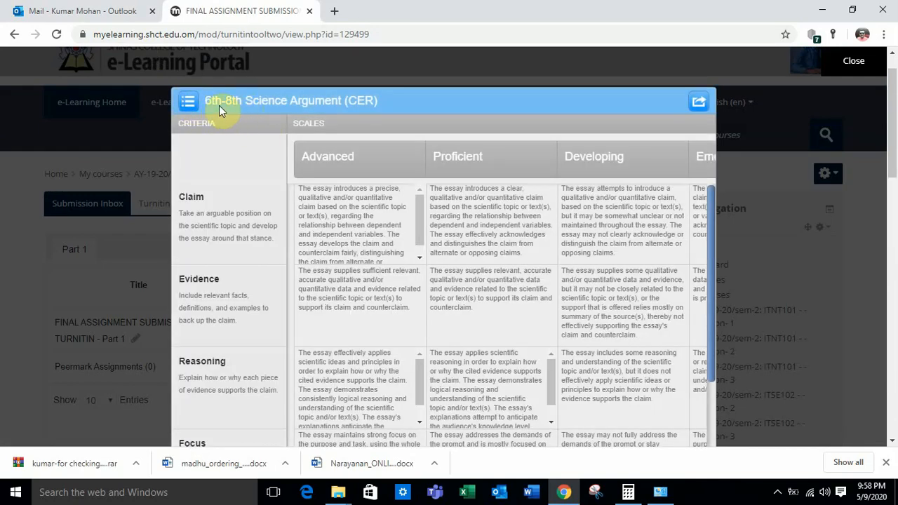
left_click(187, 102)
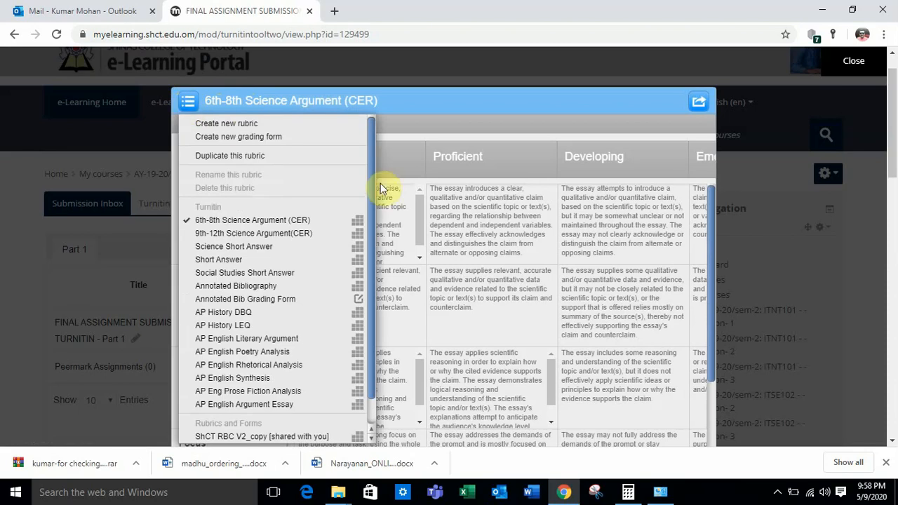
scroll(372, 225, "down", 2)
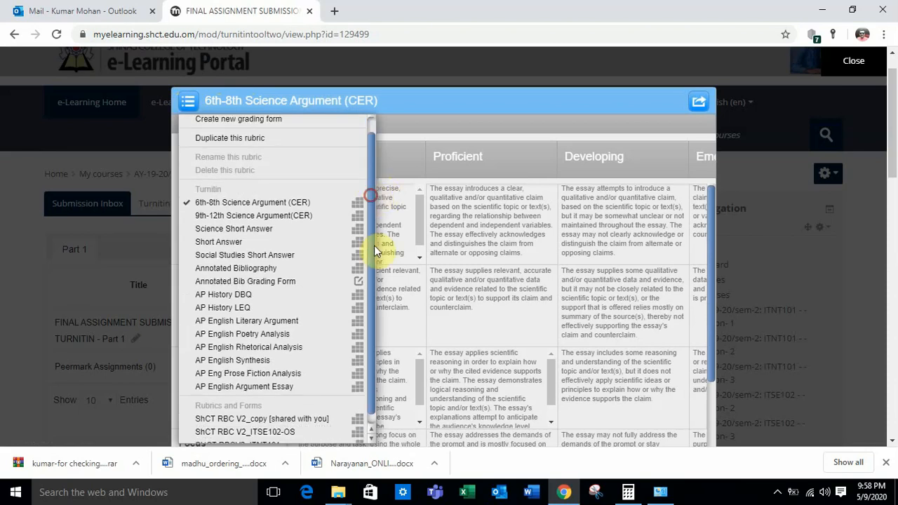
left_click(269, 423)
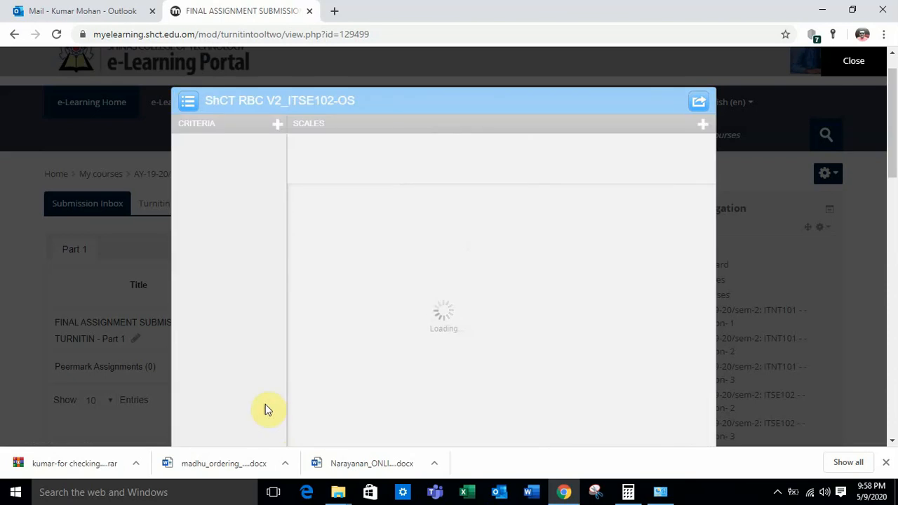
scroll(218, 225, "down", 3)
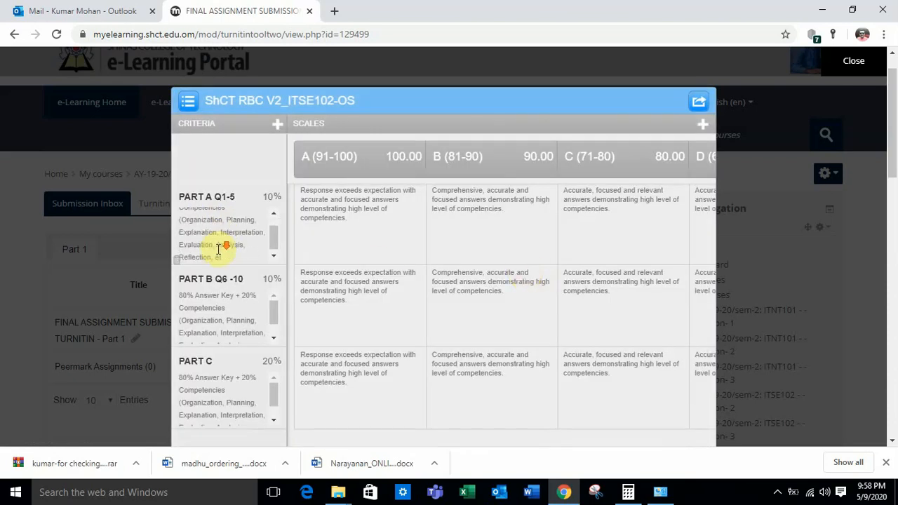
scroll(217, 317, "down", 3)
scroll(212, 382, "down", 3)
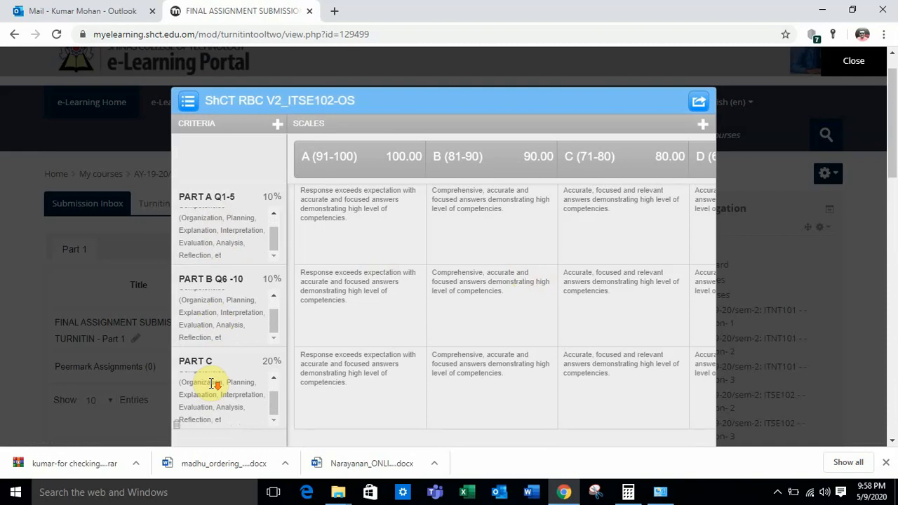
left_click(853, 63)
Go to the dashboard and open the ITSE102 Introduction to Operating Systems Section 3 course.
scroll(411, 330, "down", 2)
scroll(414, 333, "up", 3)
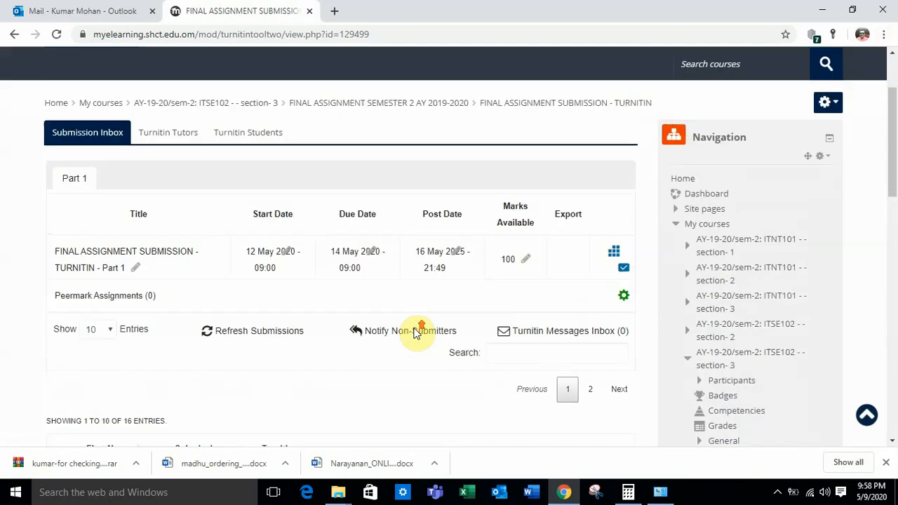
left_click(713, 77)
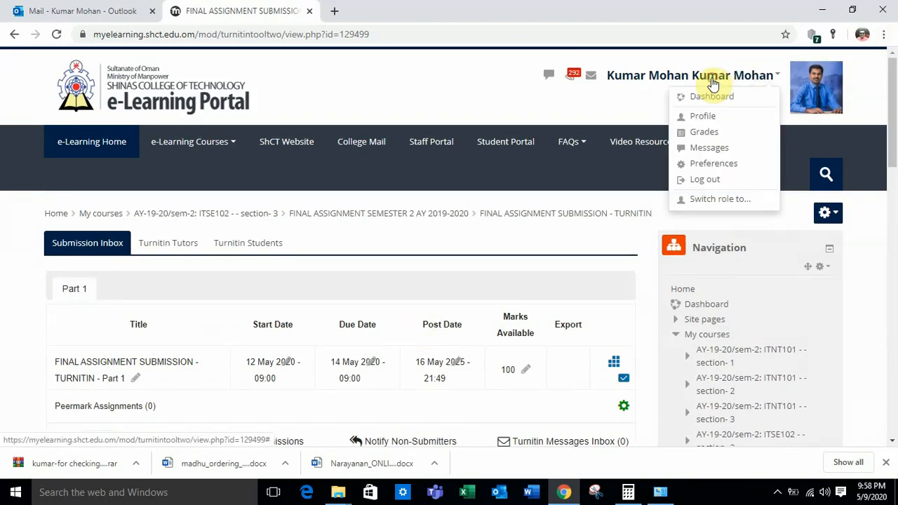
left_click(712, 100)
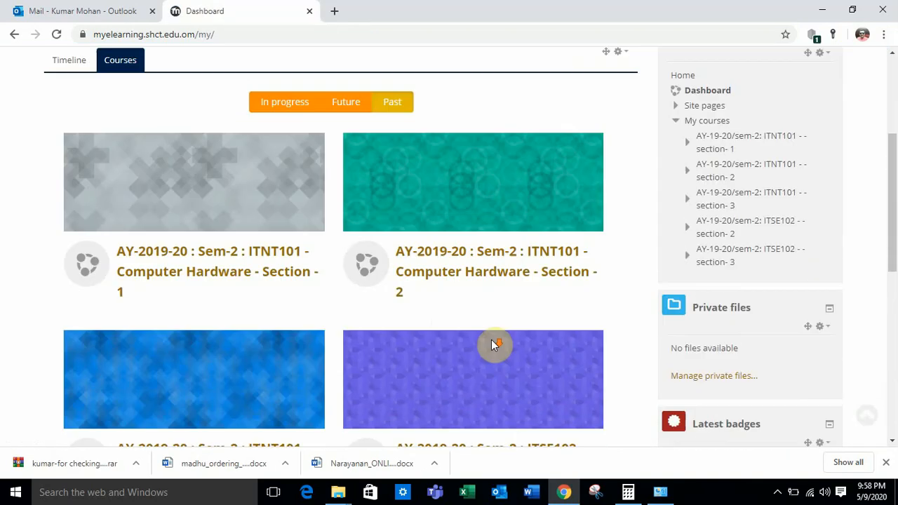
scroll(491, 343, "down", 7)
left_click(494, 344)
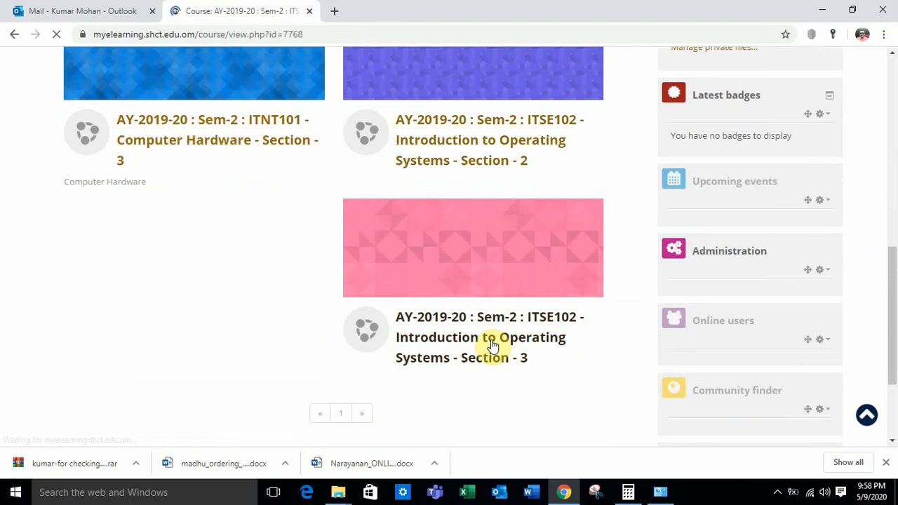
Start adding a File resource to the FINAL ASSIGNMENT SEMESTER 2 AY 2019-2020 section.
scroll(492, 345, "down", 20)
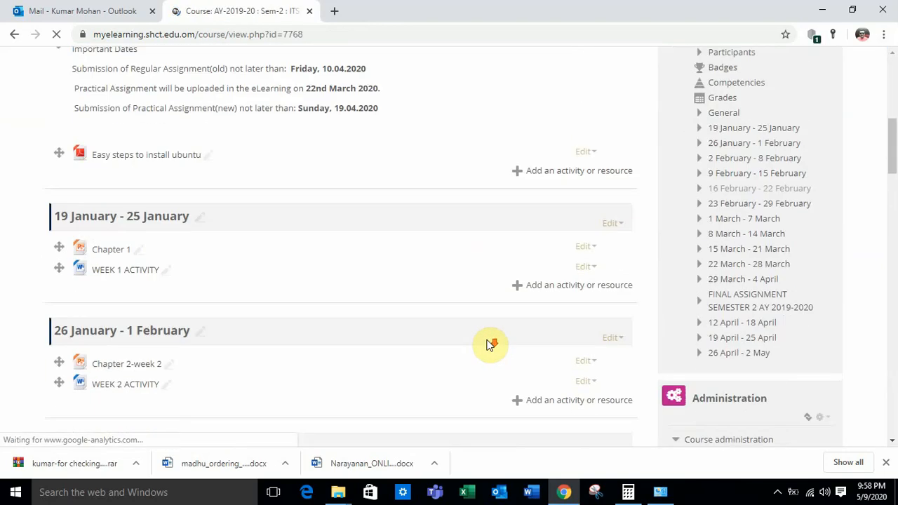
scroll(489, 343, "down", 15)
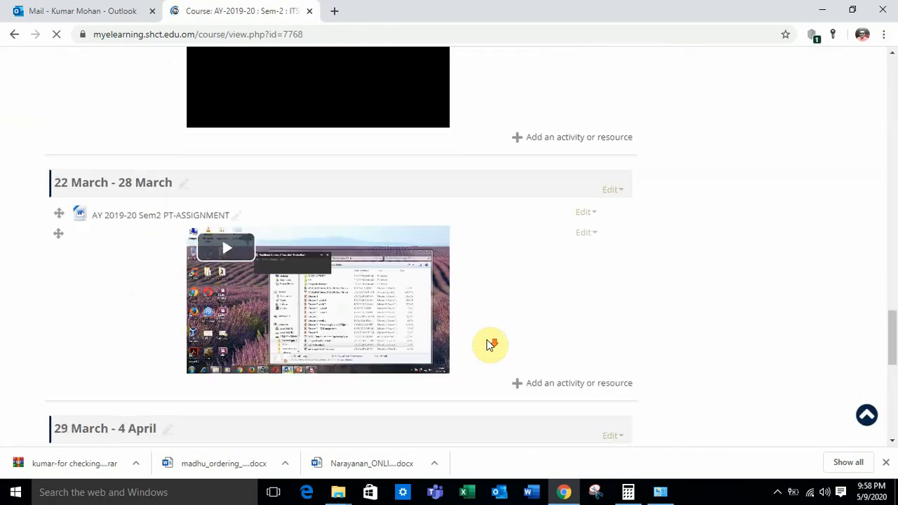
scroll(489, 344, "down", 2)
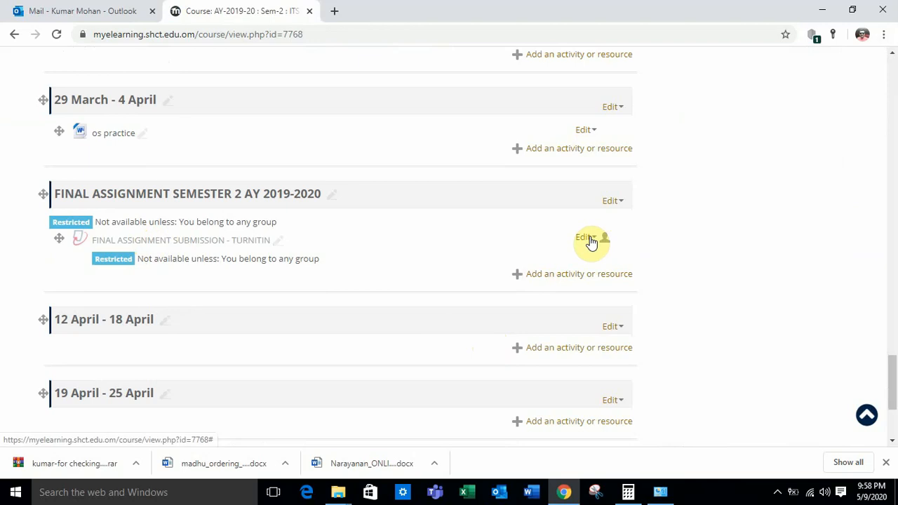
left_click(575, 274)
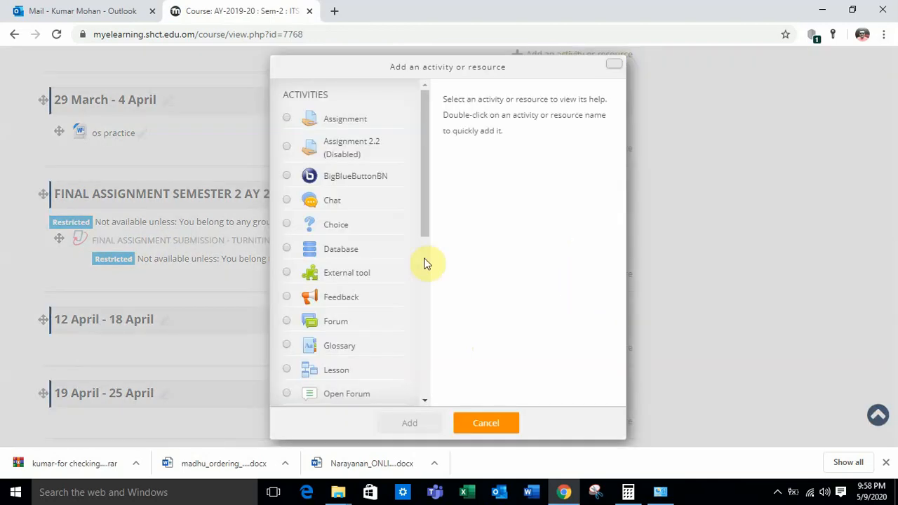
left_click_drag(425, 176, 430, 315)
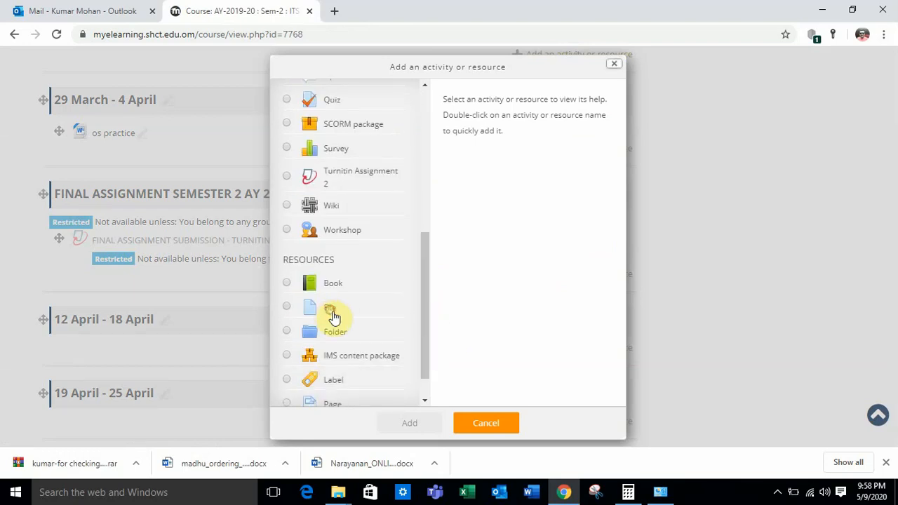
left_click(331, 310)
left_click(412, 425)
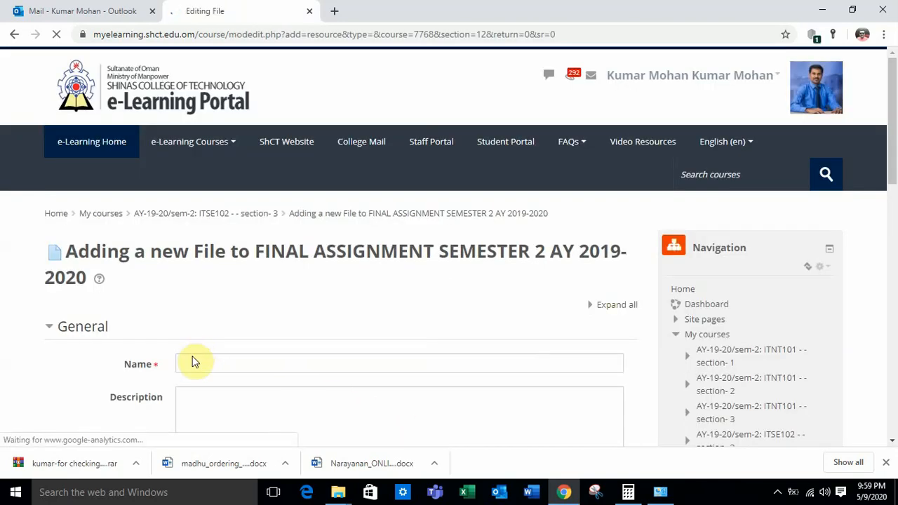
Name the file resource "FINAL ASSIGNMENT SET 1" and leave its description empty.
left_click(200, 360)
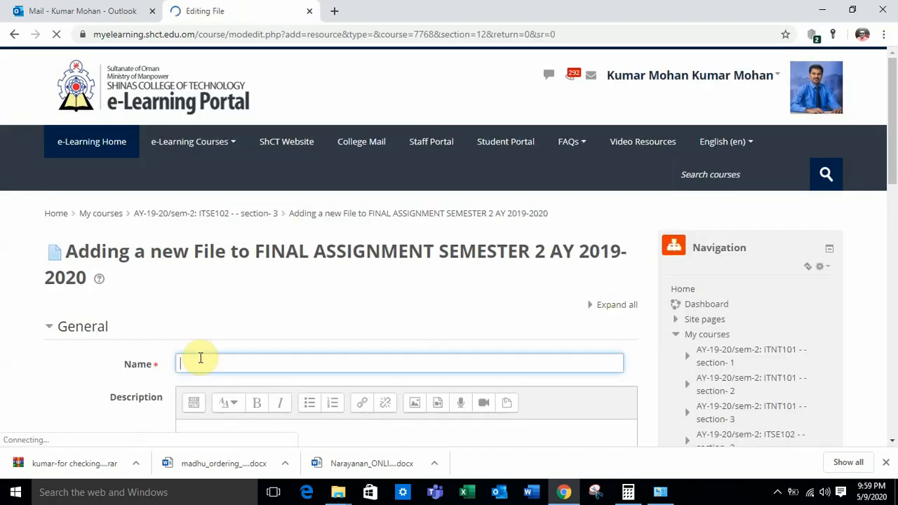
type("GROUP 1")
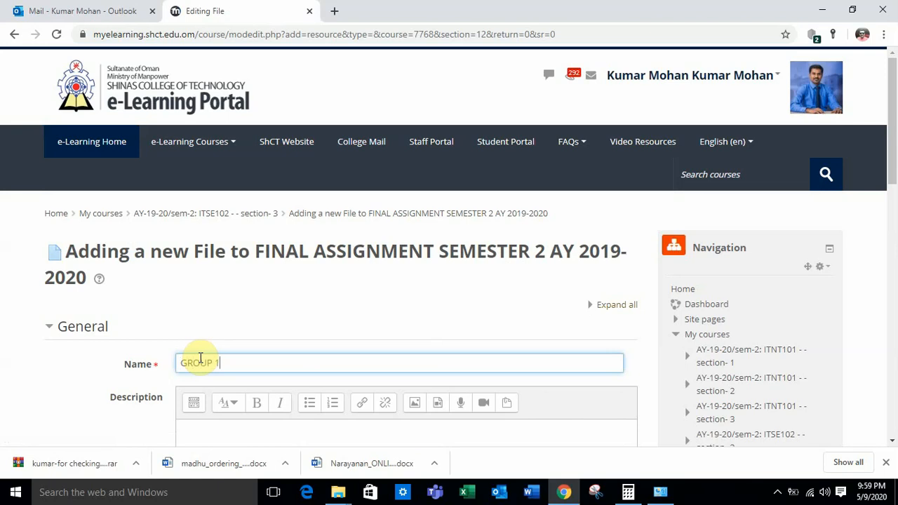
left_click_drag(245, 365, 177, 361)
scroll(201, 433, "down", 2)
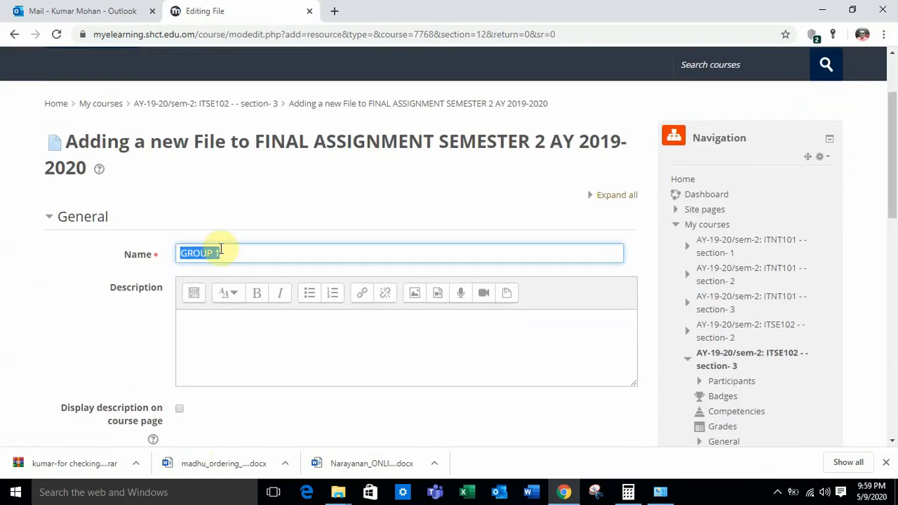
type("FINAL ASSIGNMENT SET")
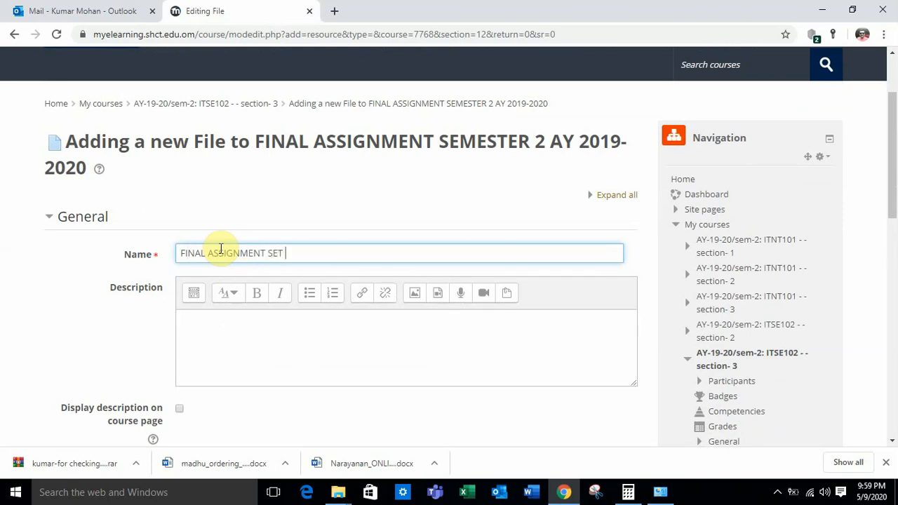
left_click(200, 327)
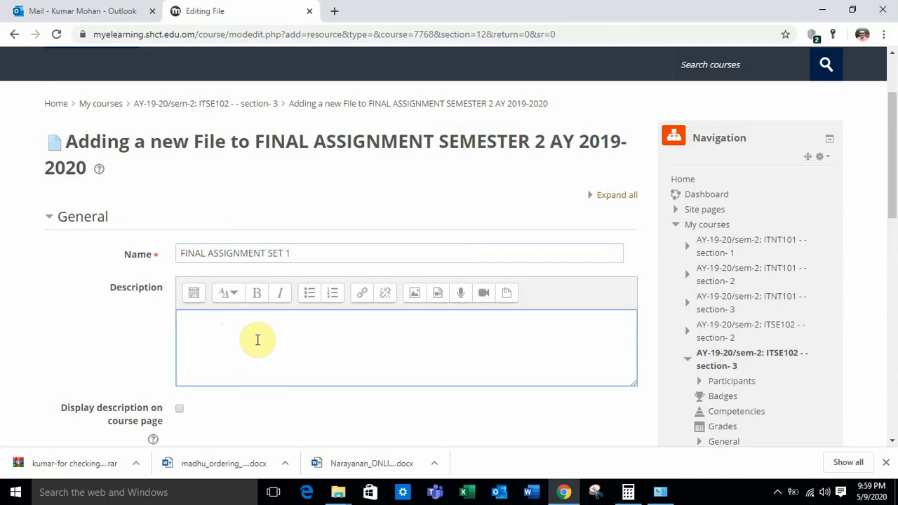
Upload New Microsoft Word Document from the DB folder on the Desktop as the resource's file.
scroll(257, 340, "down", 5)
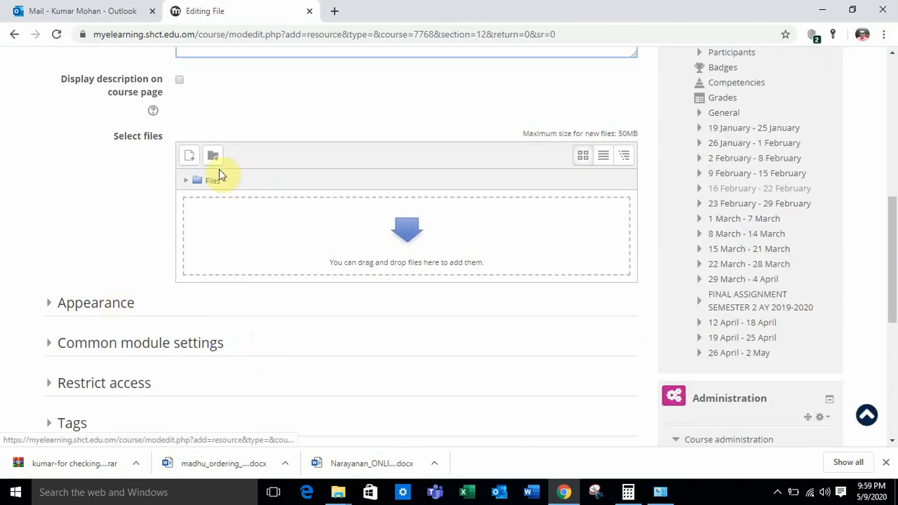
left_click(188, 155)
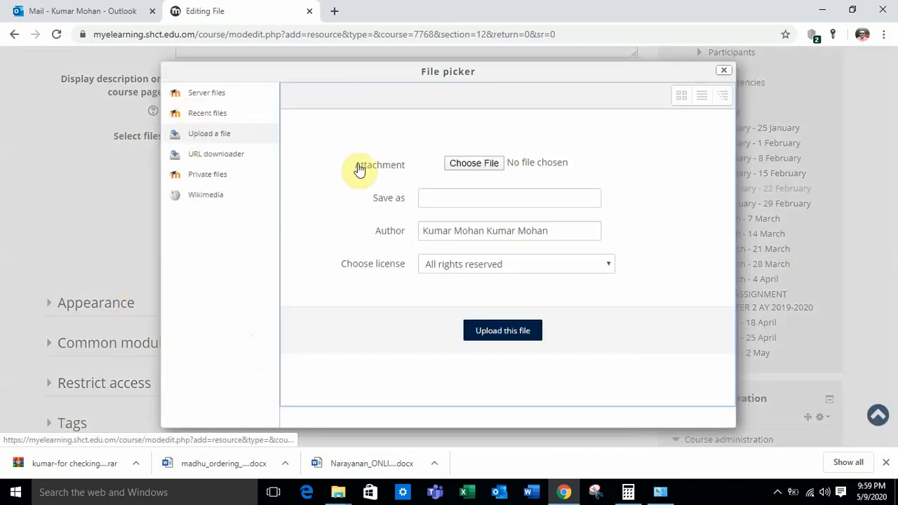
left_click(460, 162)
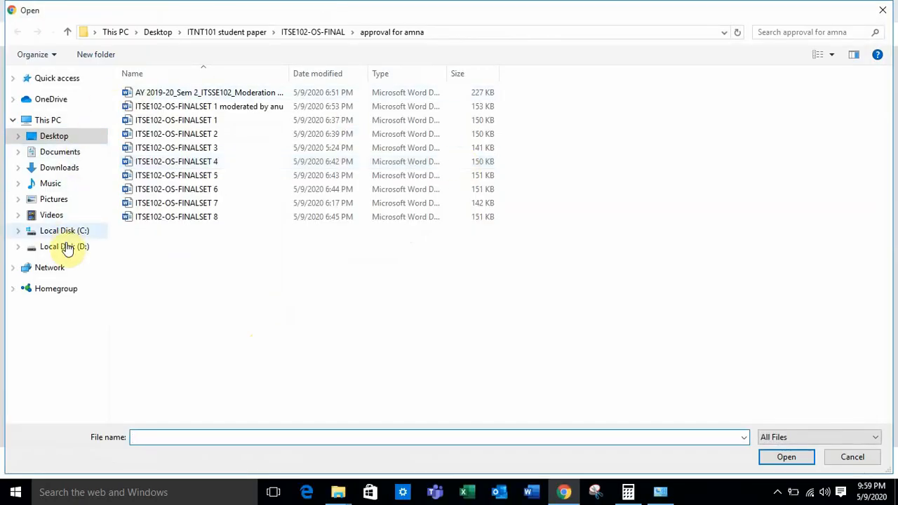
left_click(67, 248)
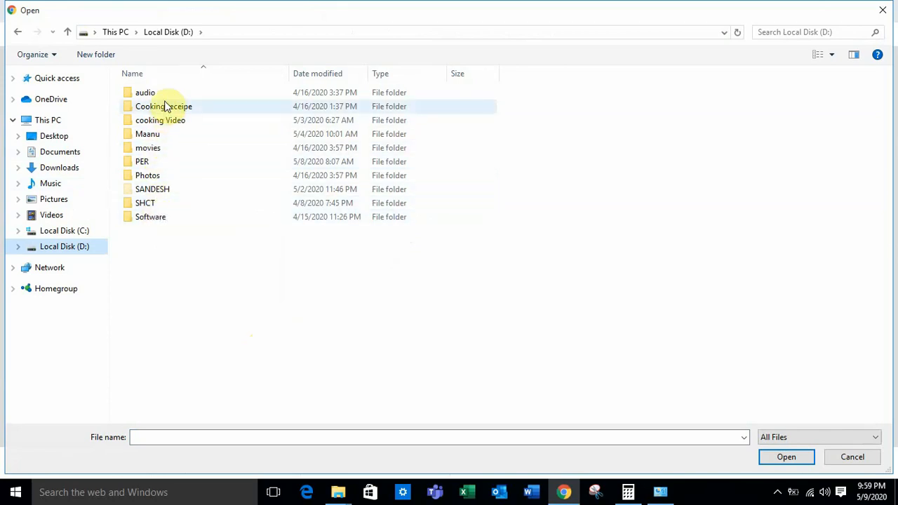
left_click(50, 135)
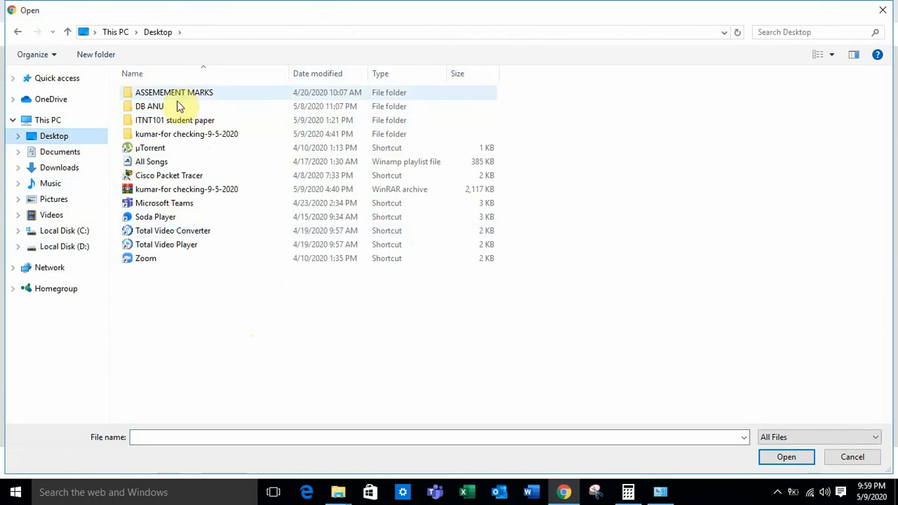
double_click(153, 106)
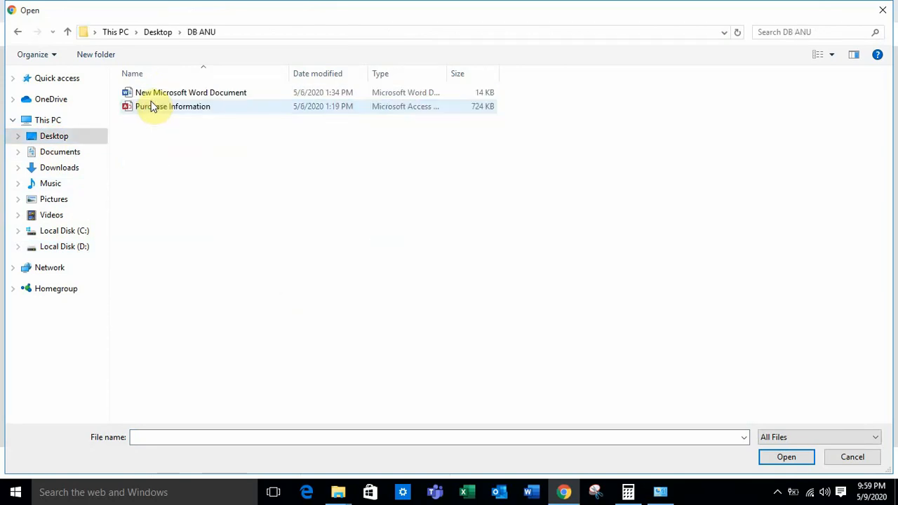
left_click(150, 93)
left_click(796, 456)
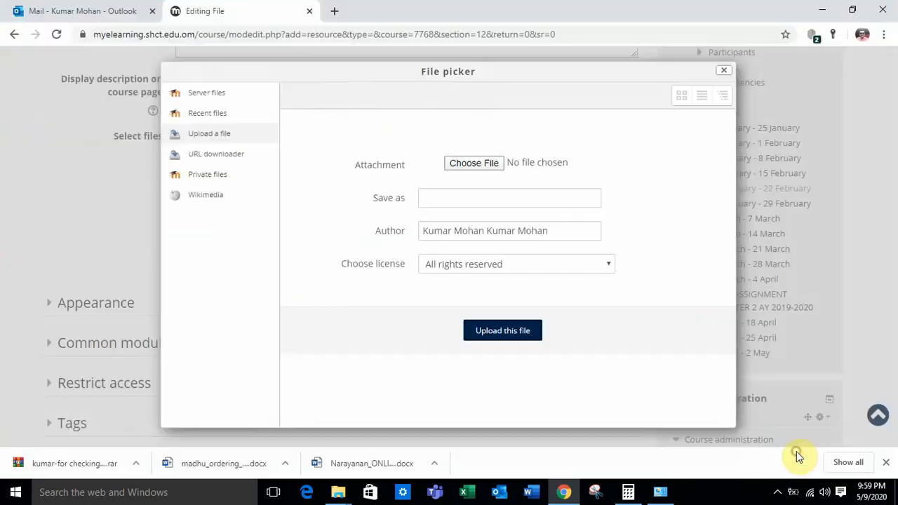
left_click(507, 335)
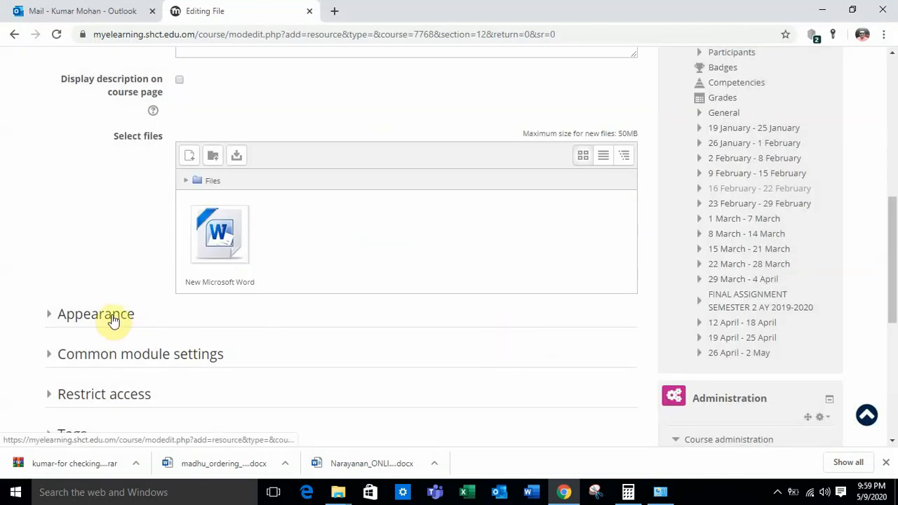
Keep the default appearance settings and restrict access to the file to students in Group A.
left_click(112, 317)
scroll(311, 345, "down", 3)
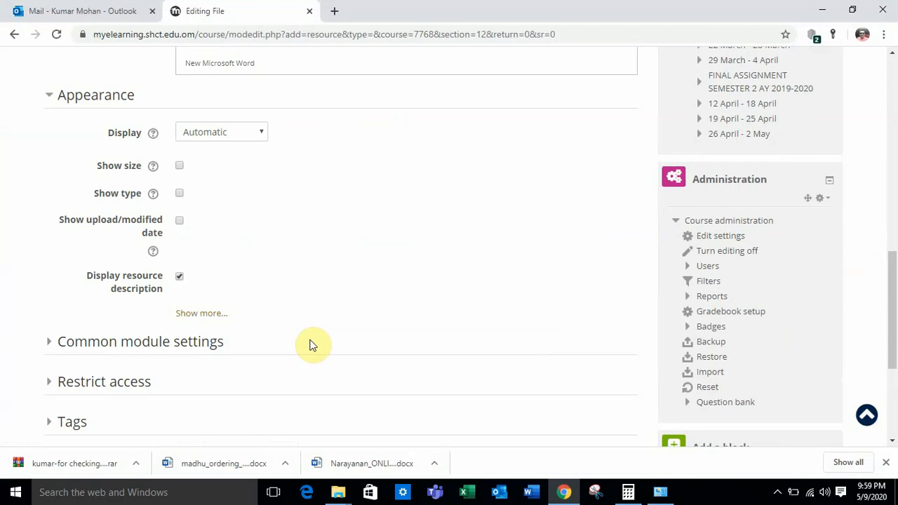
scroll(312, 344, "down", 2)
scroll(308, 344, "up", 2)
scroll(303, 342, "down", 2)
left_click(104, 279)
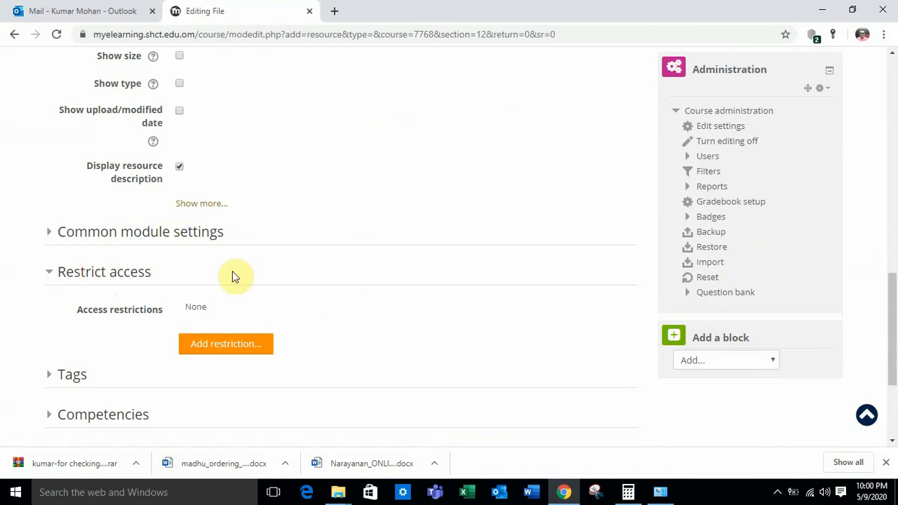
scroll(233, 275, "down", 2)
left_click(226, 238)
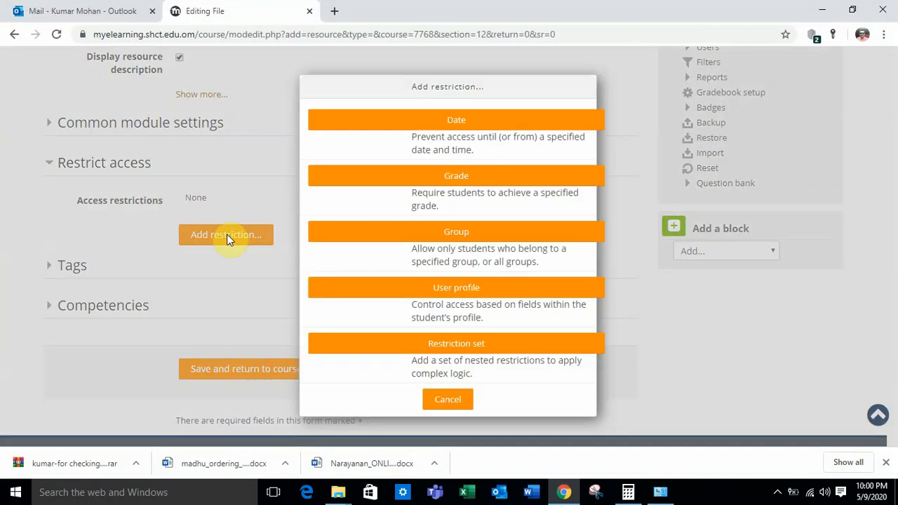
left_click(462, 235)
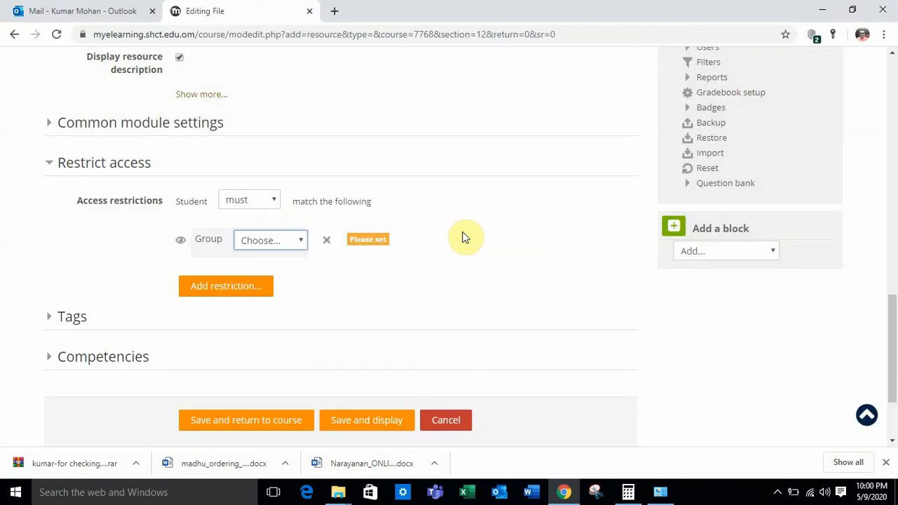
left_click(303, 239)
left_click(281, 282)
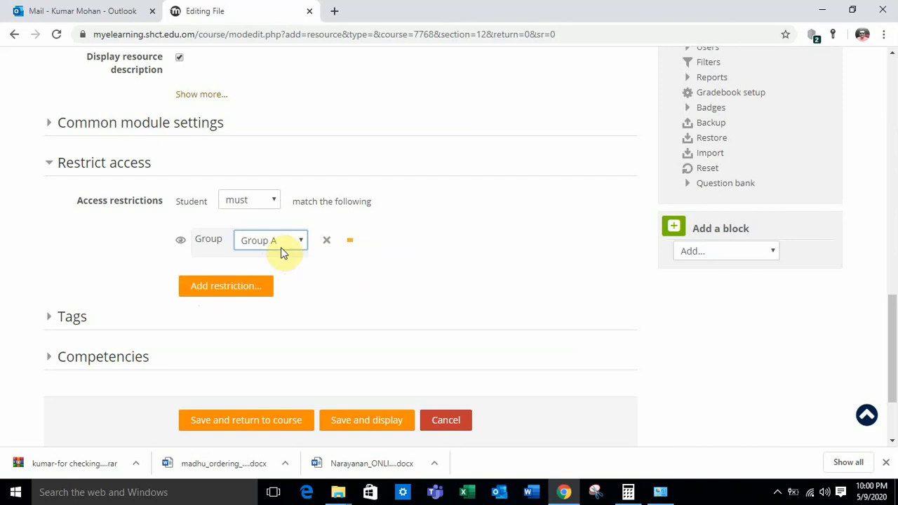
scroll(301, 294, "down", 3)
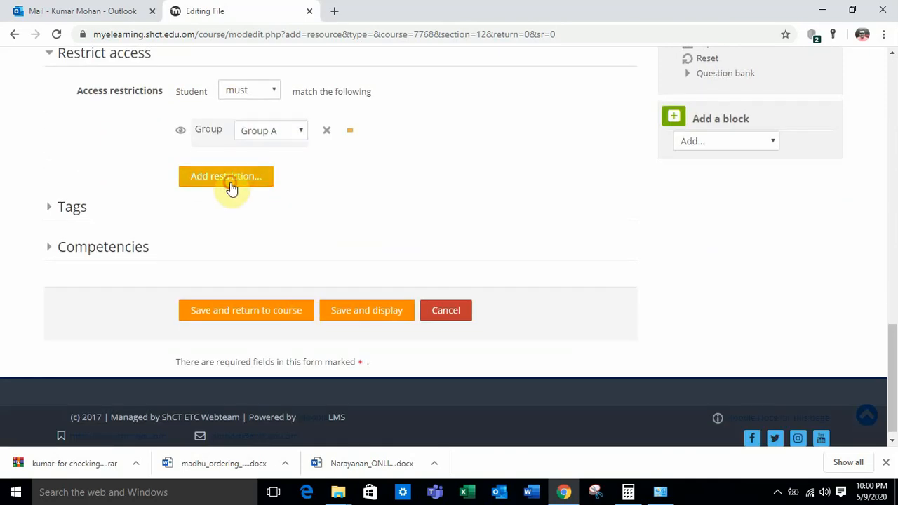
left_click(230, 183)
left_click(417, 233)
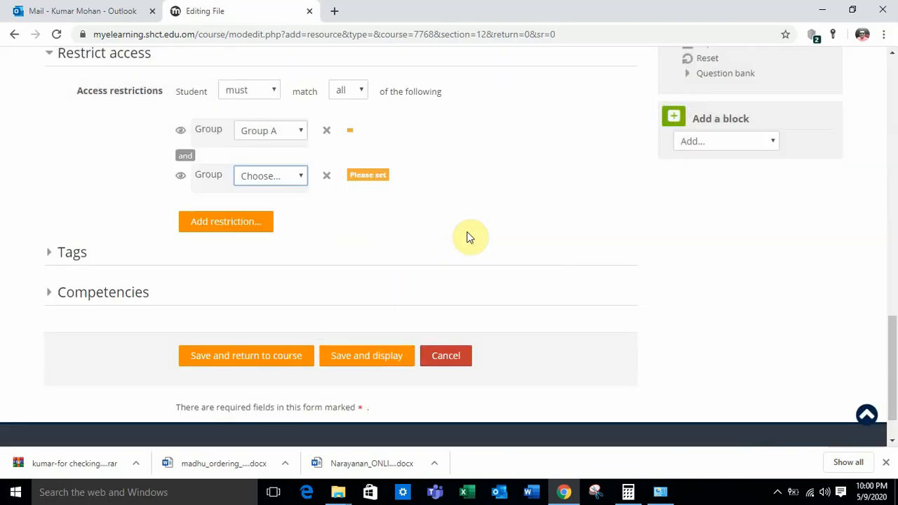
left_click(327, 175)
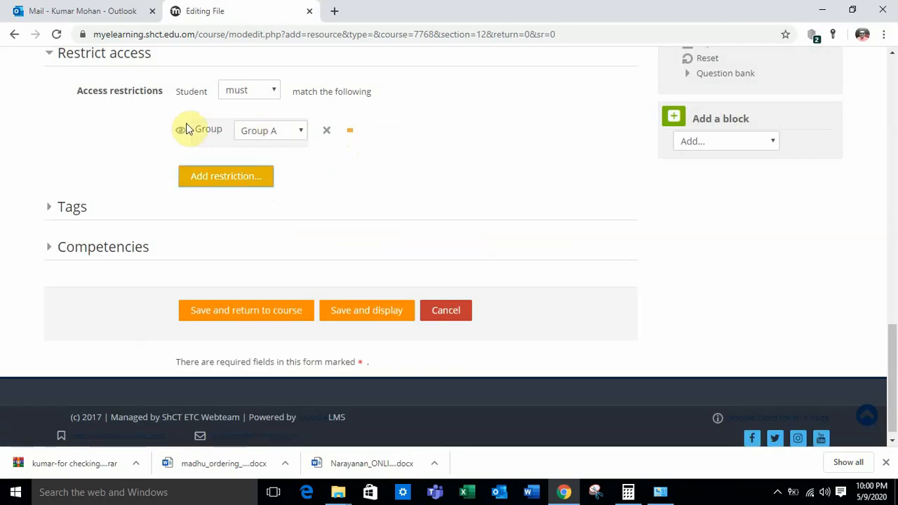
Save the file resource and return to the final assignment section of the course to check the entry.
scroll(351, 180, "up", 2)
scroll(354, 220, "down", 2)
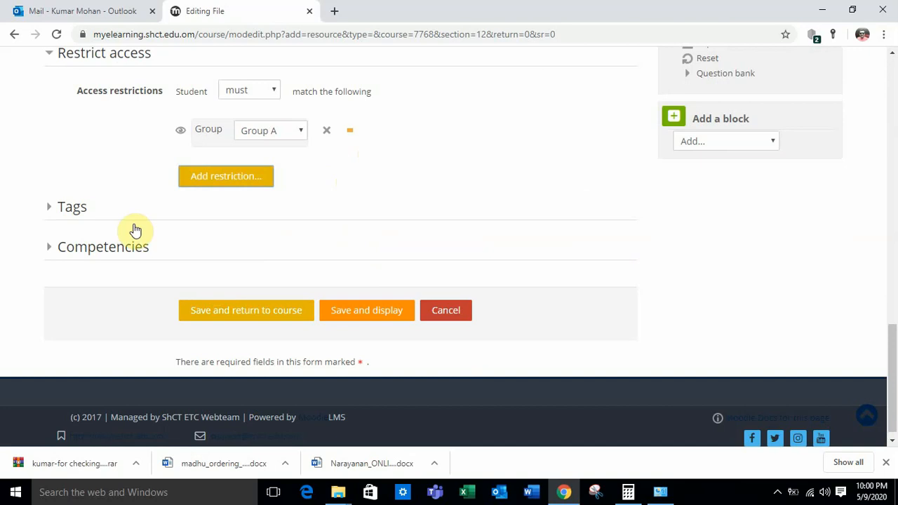
left_click(246, 312)
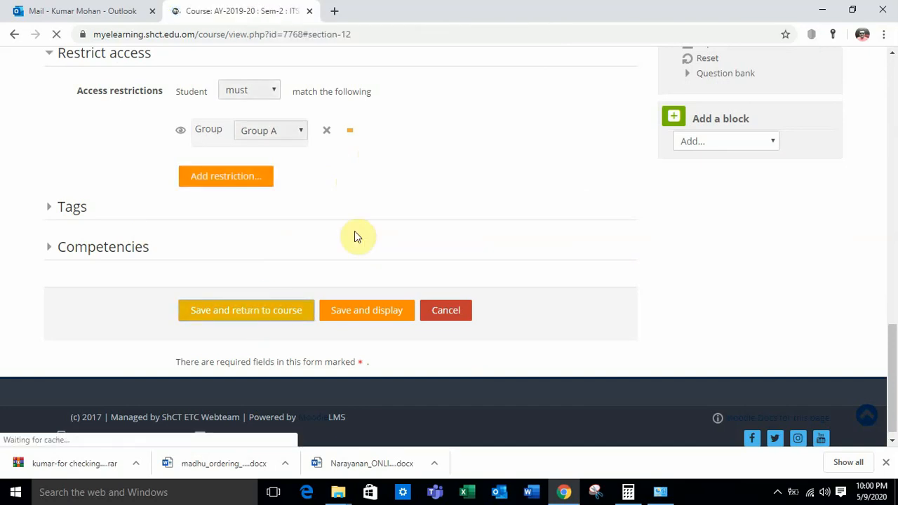
scroll(354, 236, "down", 20)
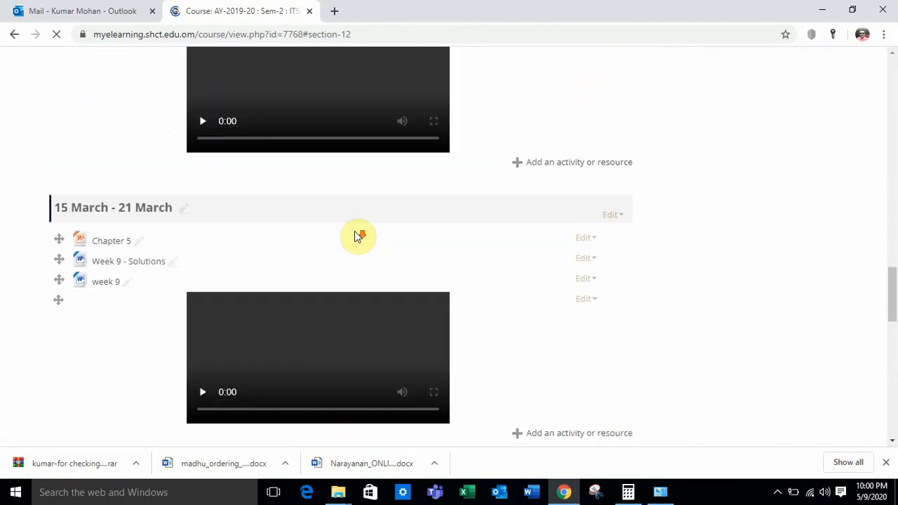
scroll(358, 236, "down", 3)
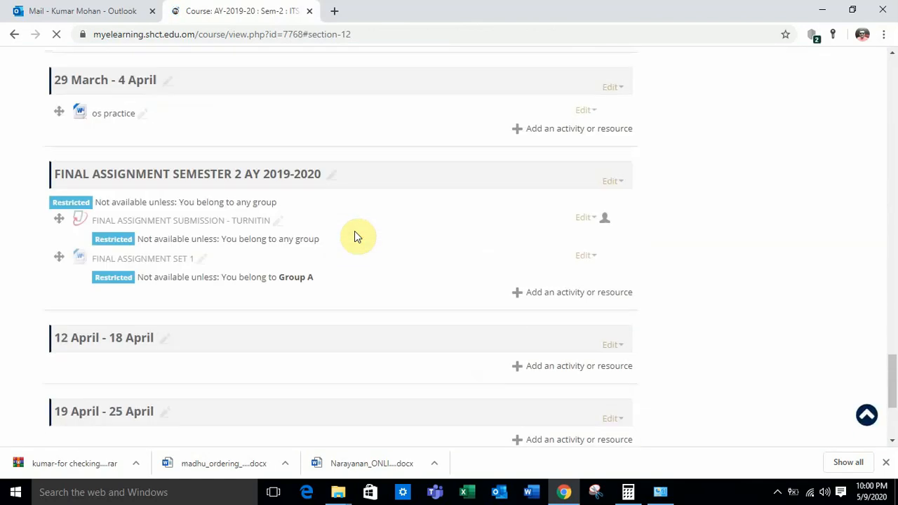
scroll(354, 236, "down", 4)
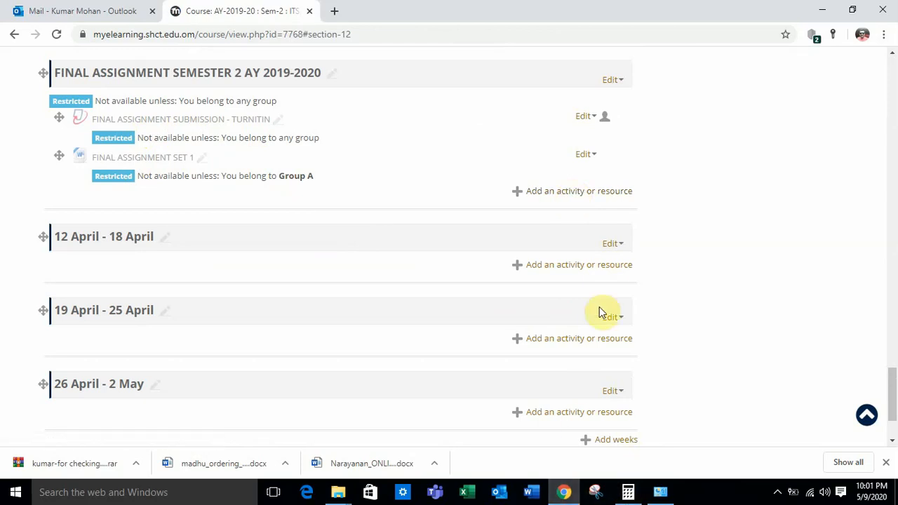
scroll(766, 309, "up", 2)
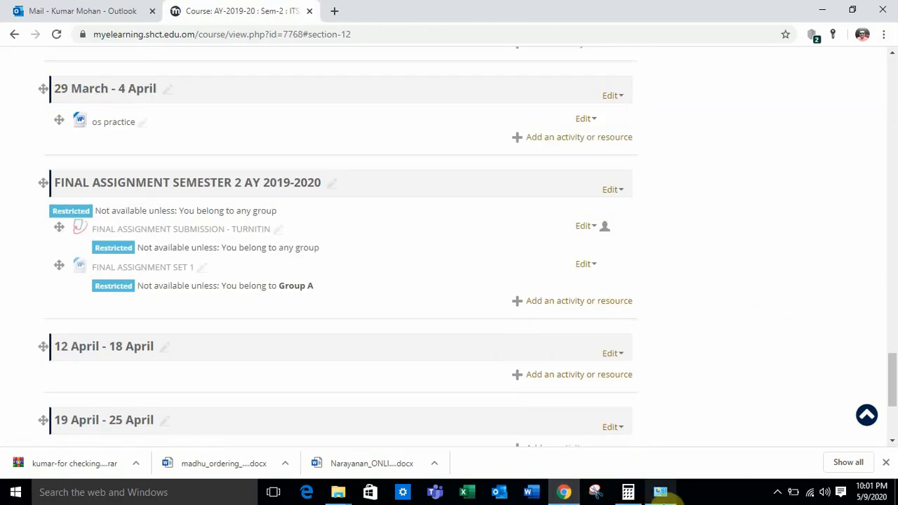